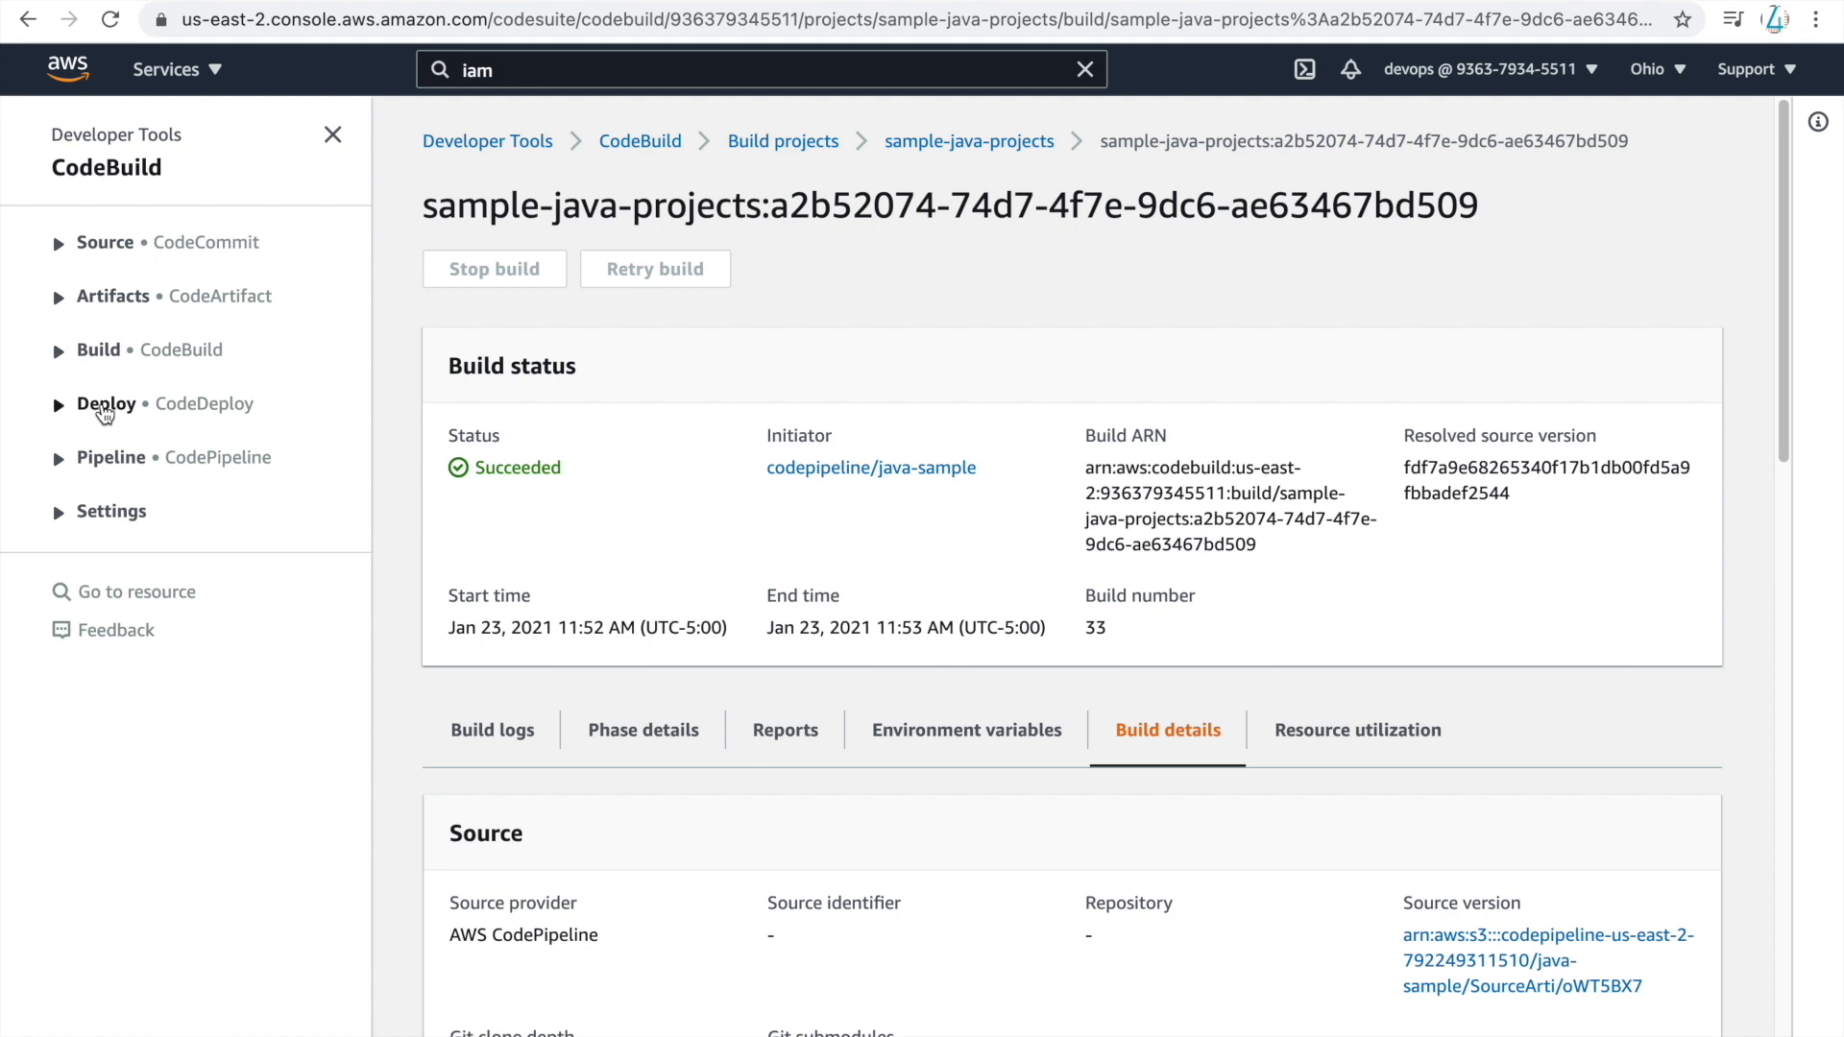
- Open the Getting started page of the CodeDeploy service
click(105, 409)
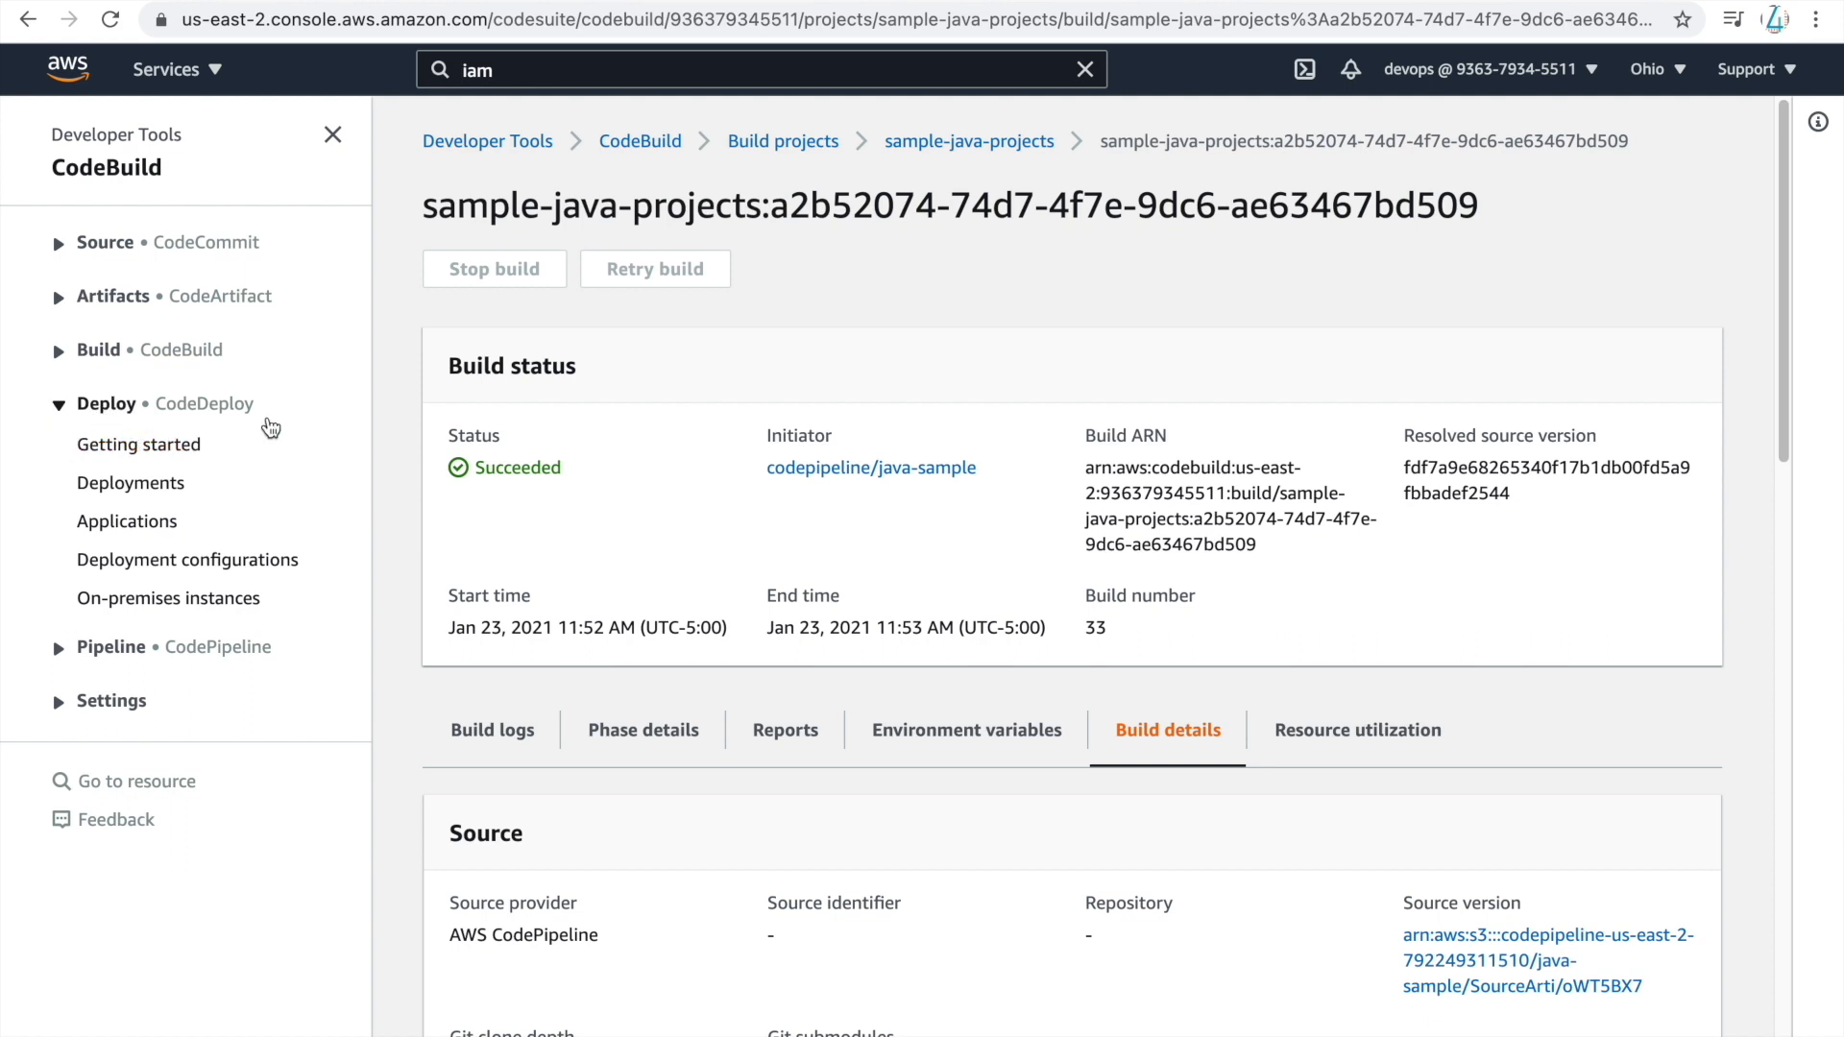
click(185, 448)
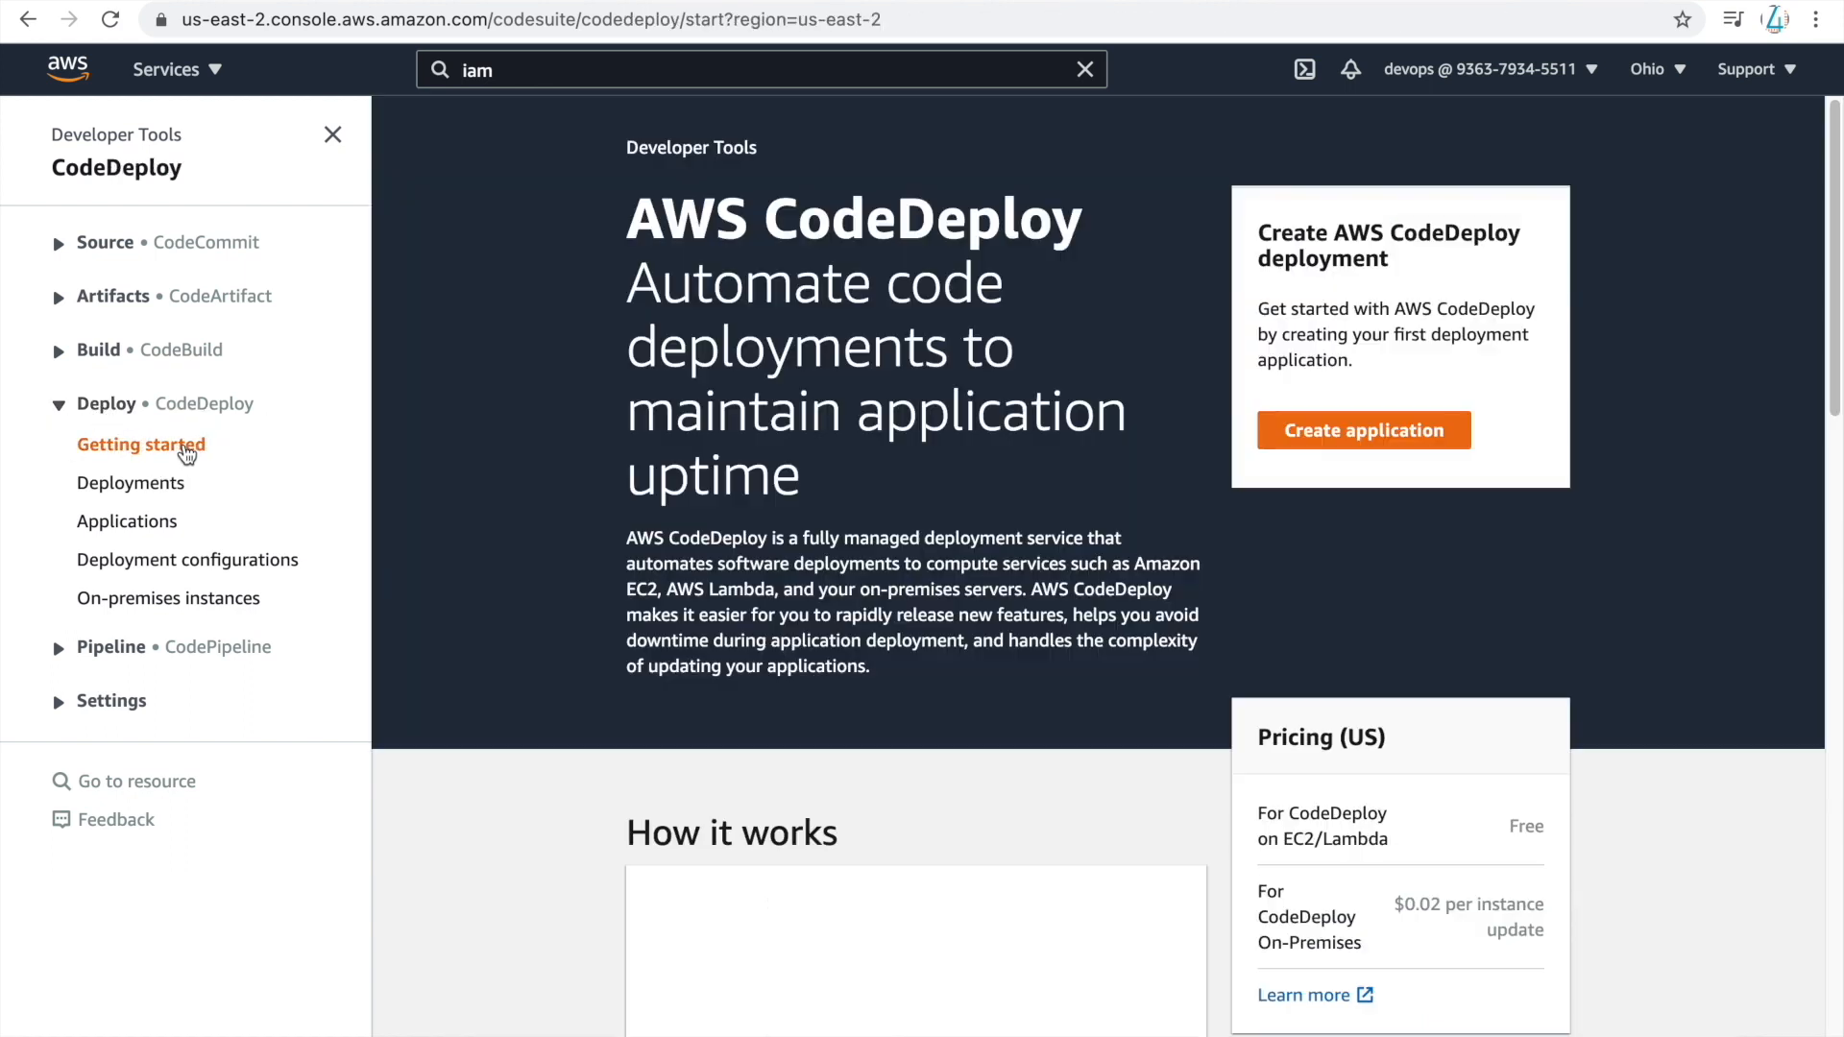
drag(618, 279, 970, 468)
click(965, 468)
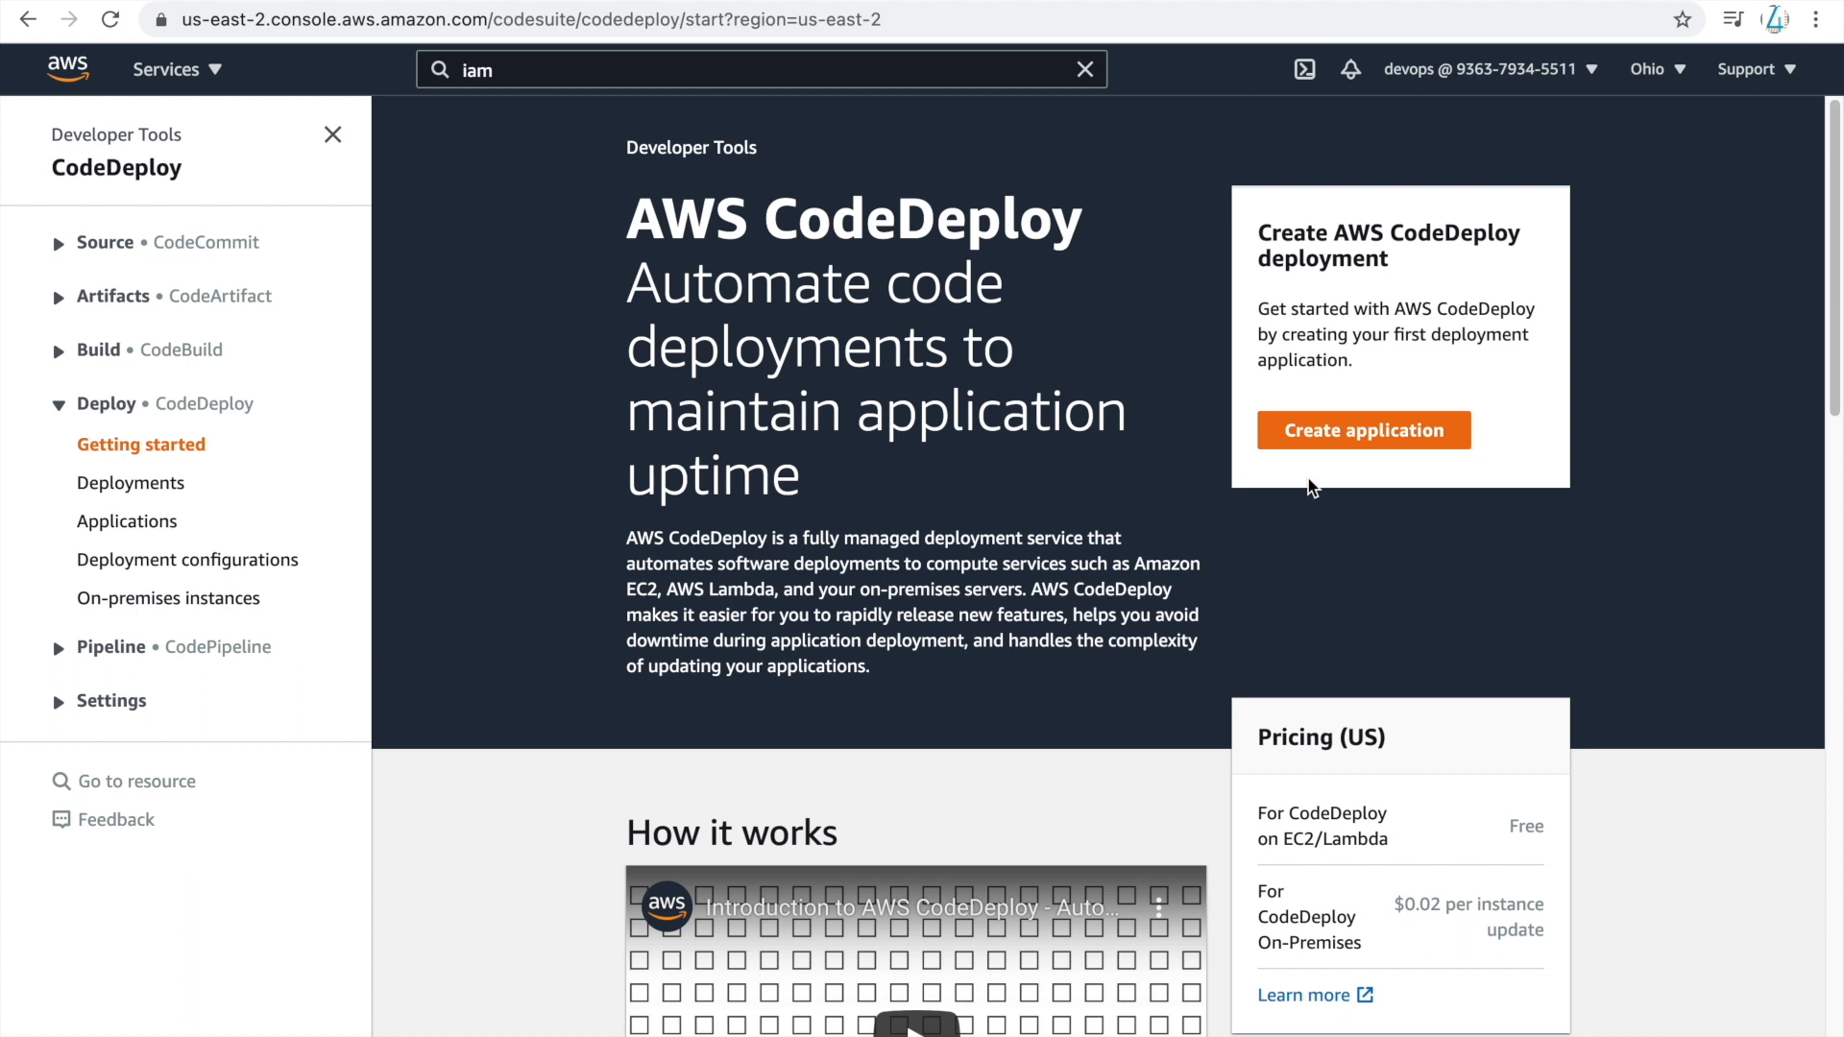
- Create a CodeDeploy application named demo-deploy with EC2/On-premises as its compute platform
click(1320, 434)
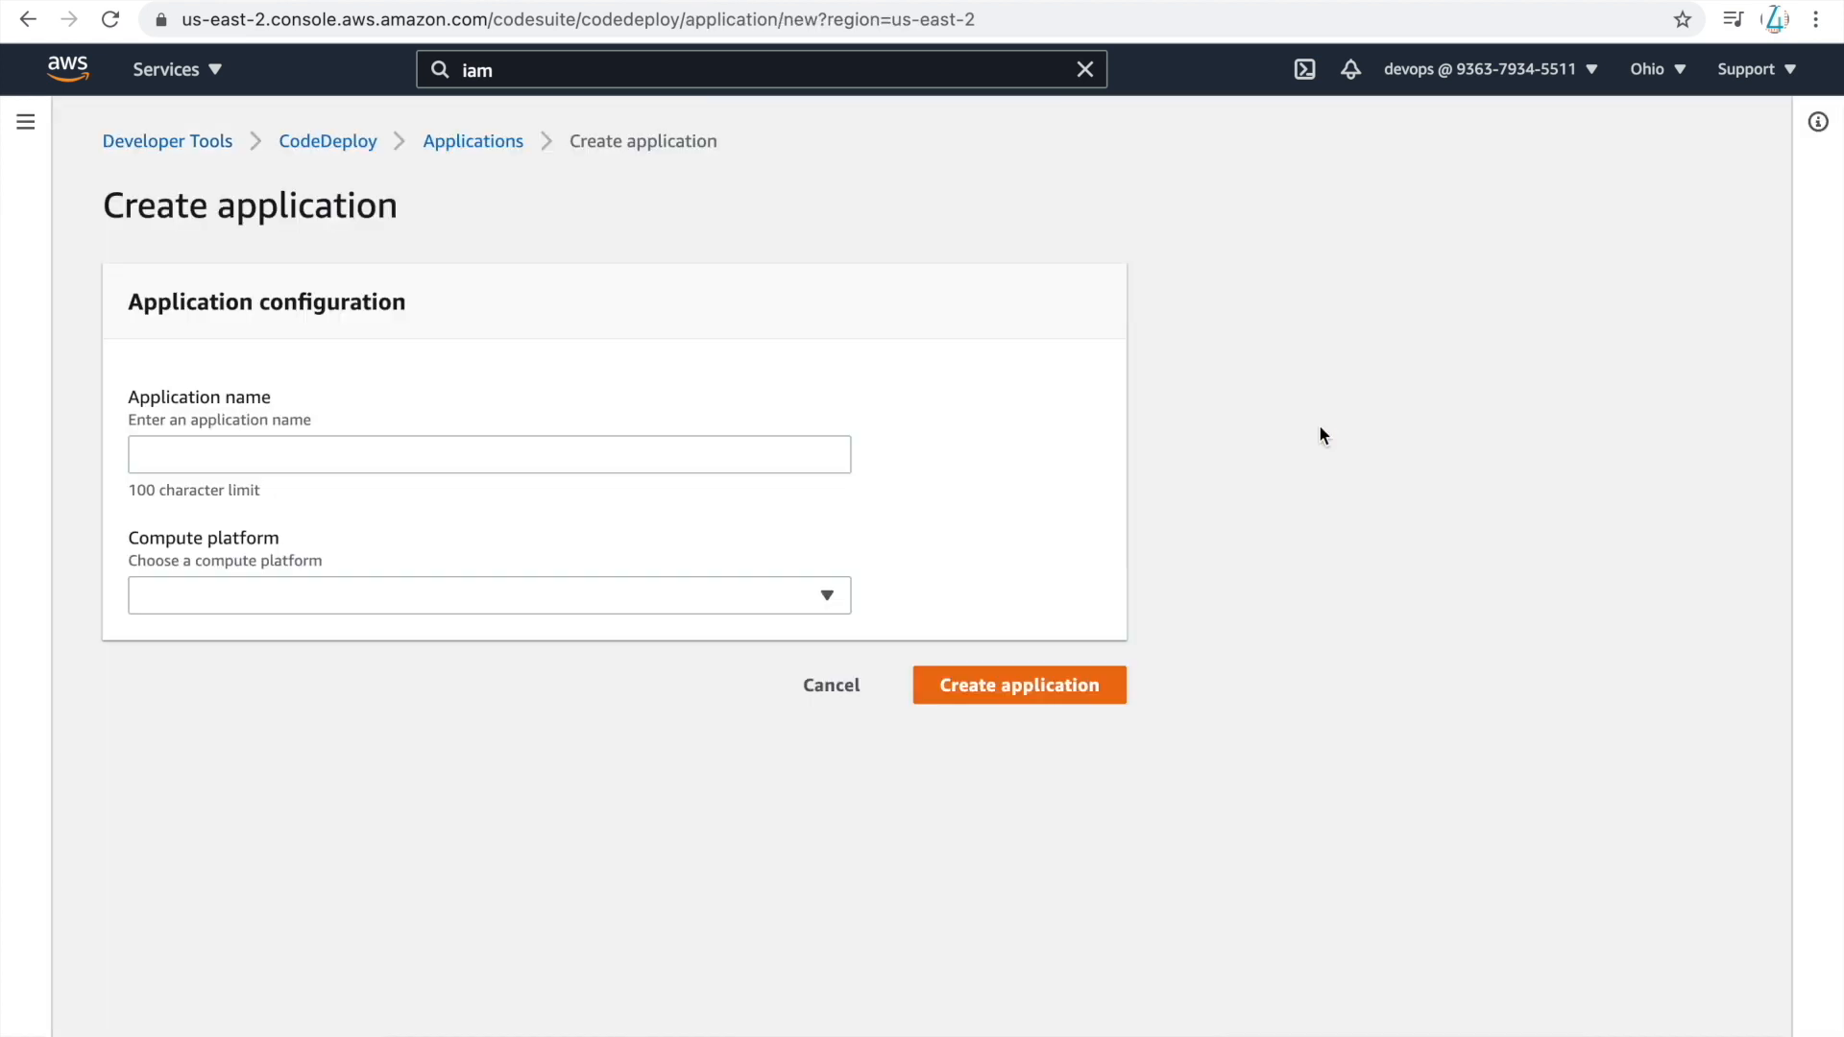
click(308, 456)
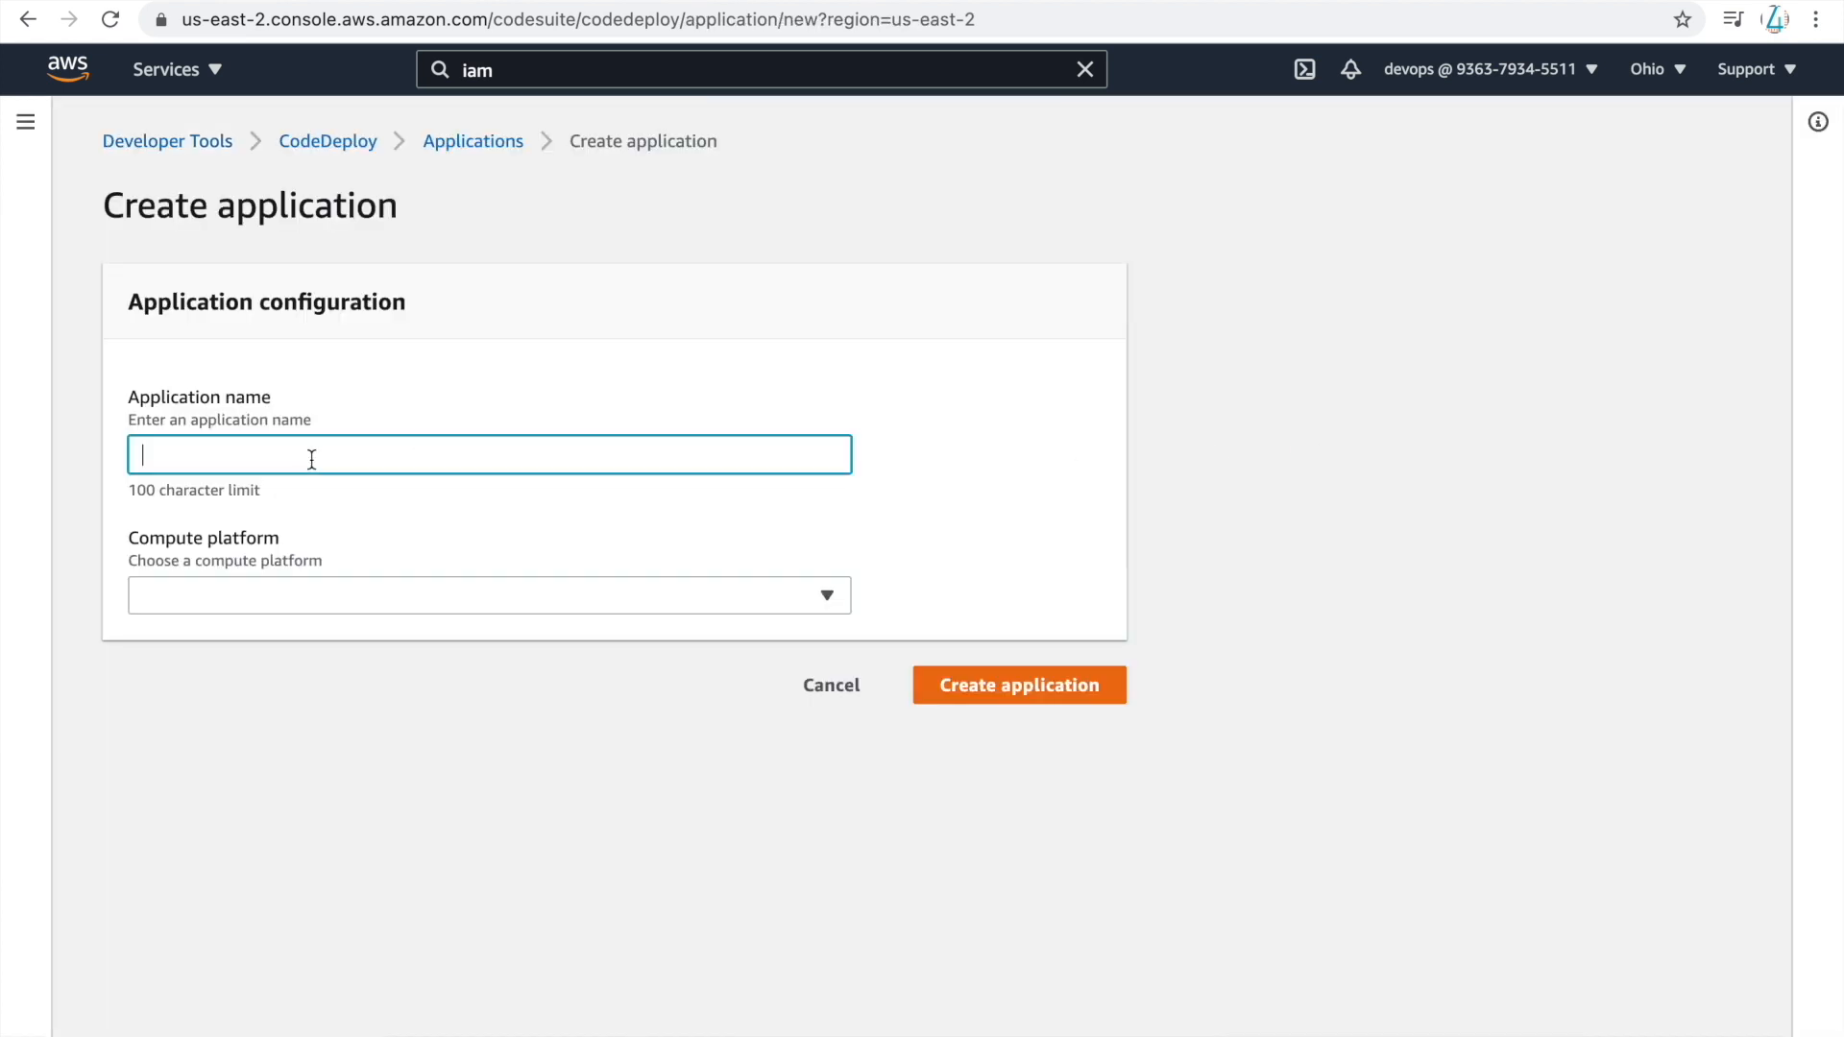
text(demo-deploy)
click(476, 597)
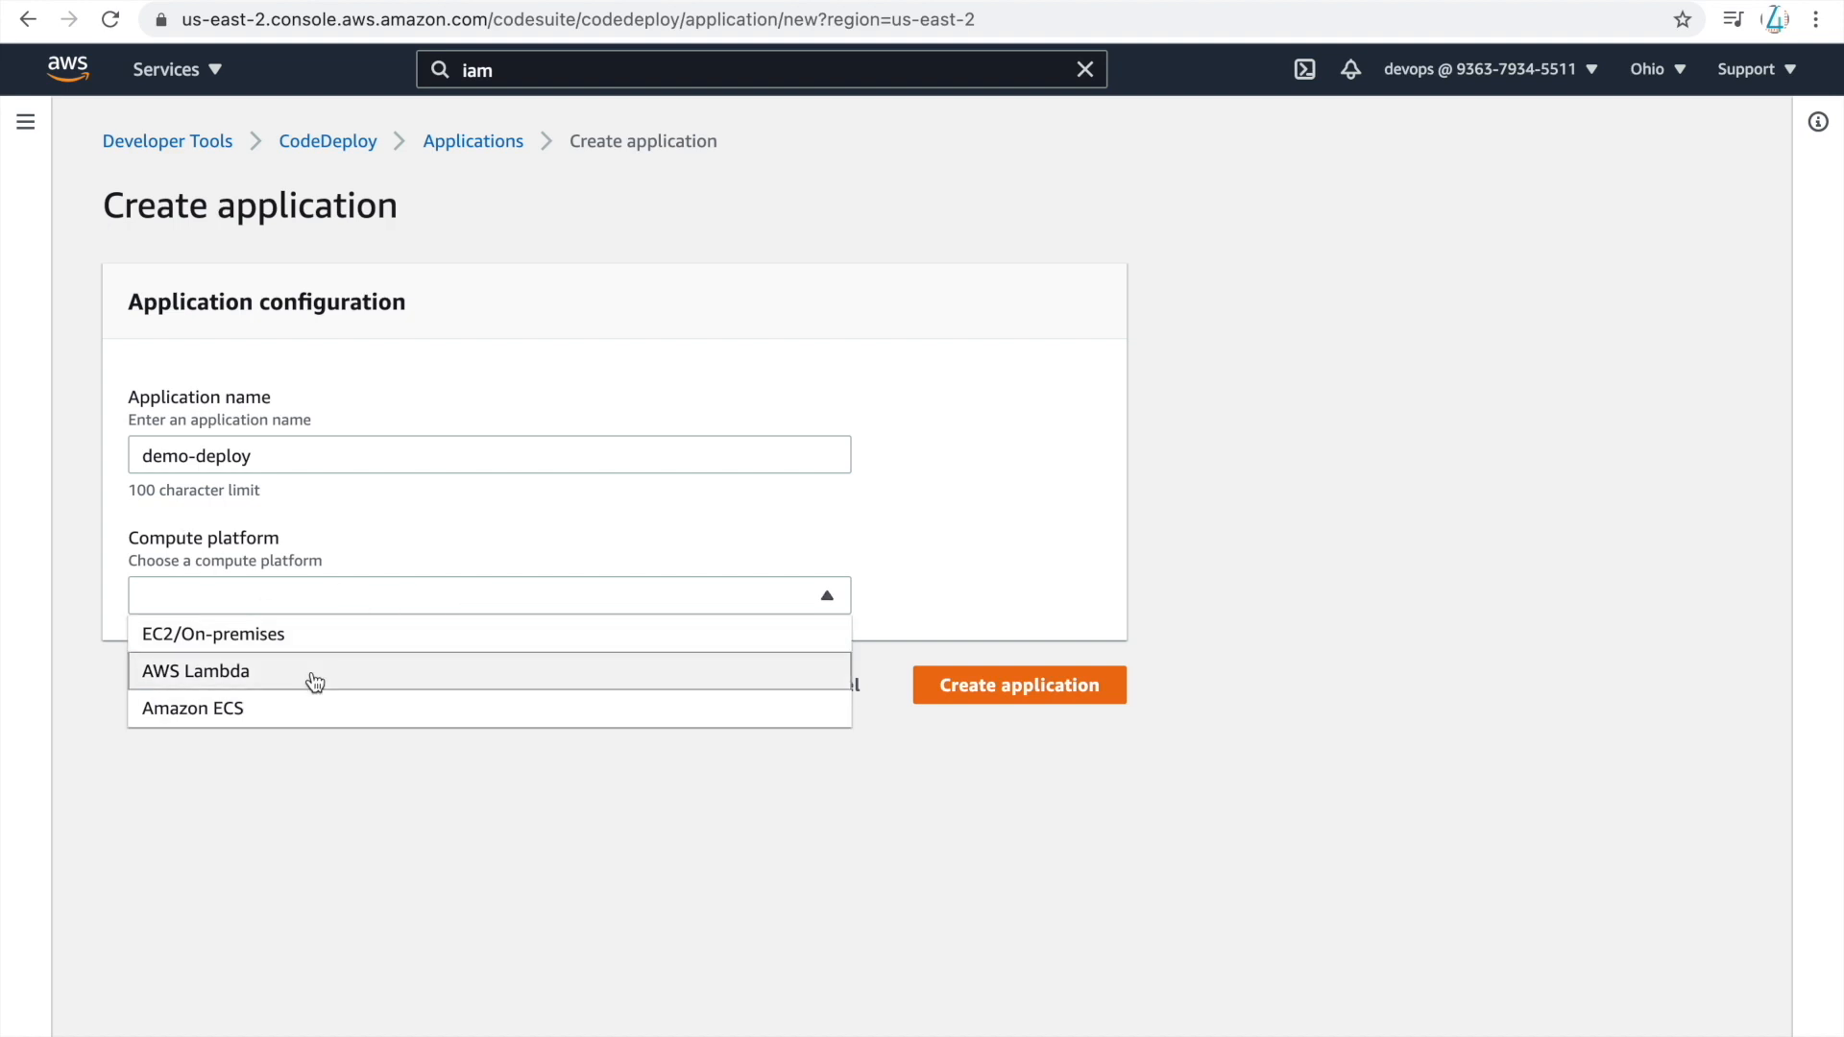
click(215, 641)
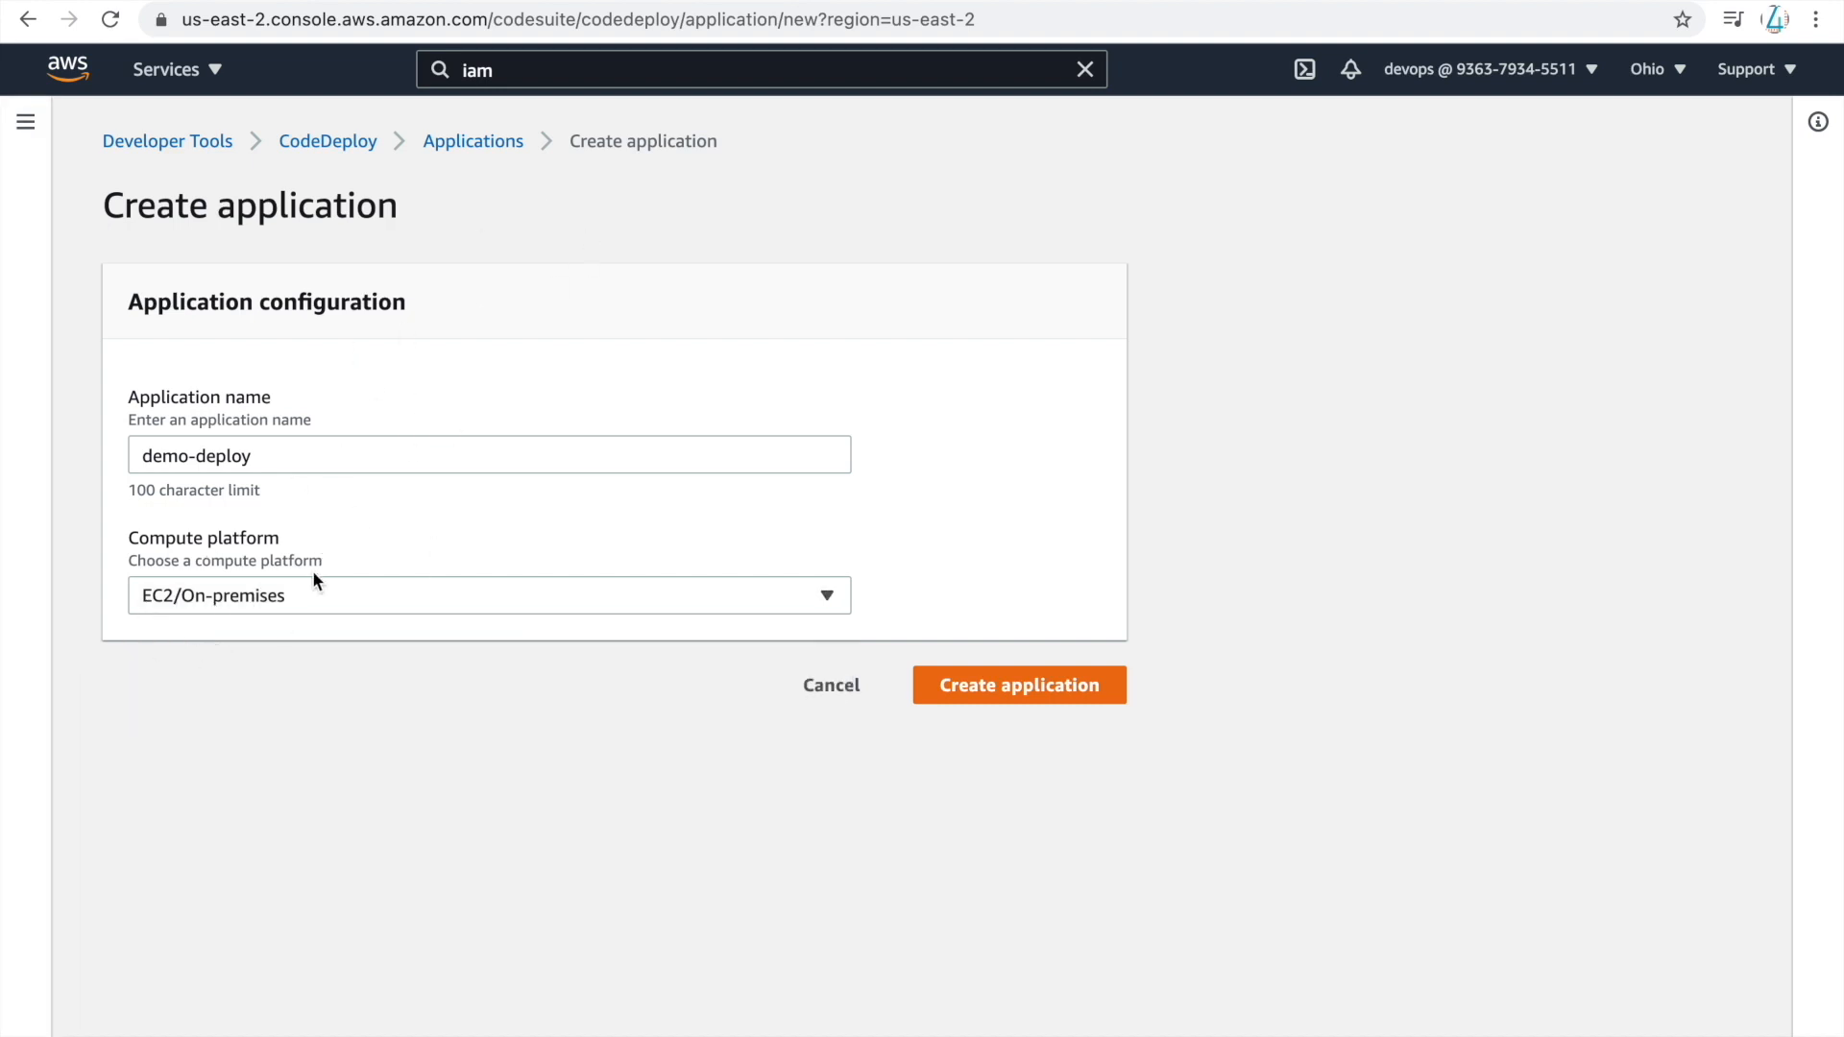
click(1047, 695)
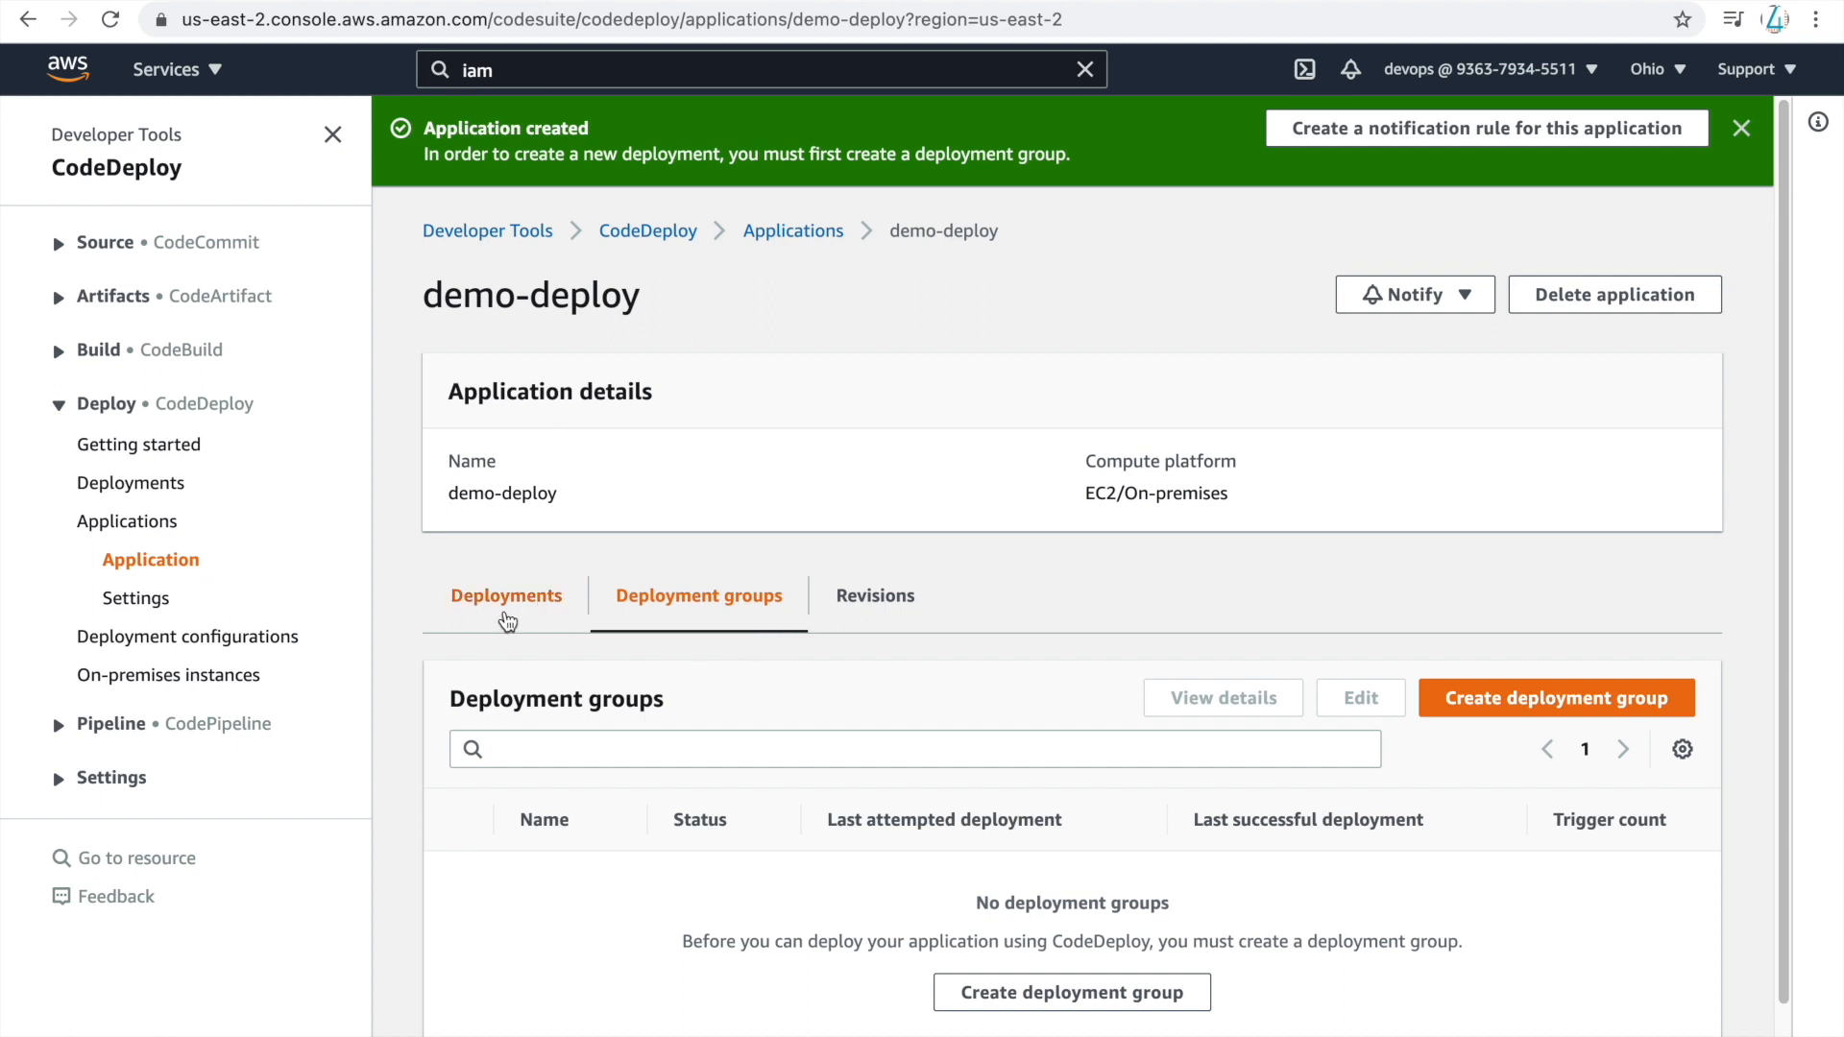
- Start a new deployment group for the demo-deploy application and name it demo-deployment
scroll(1345, 672, down, 1)
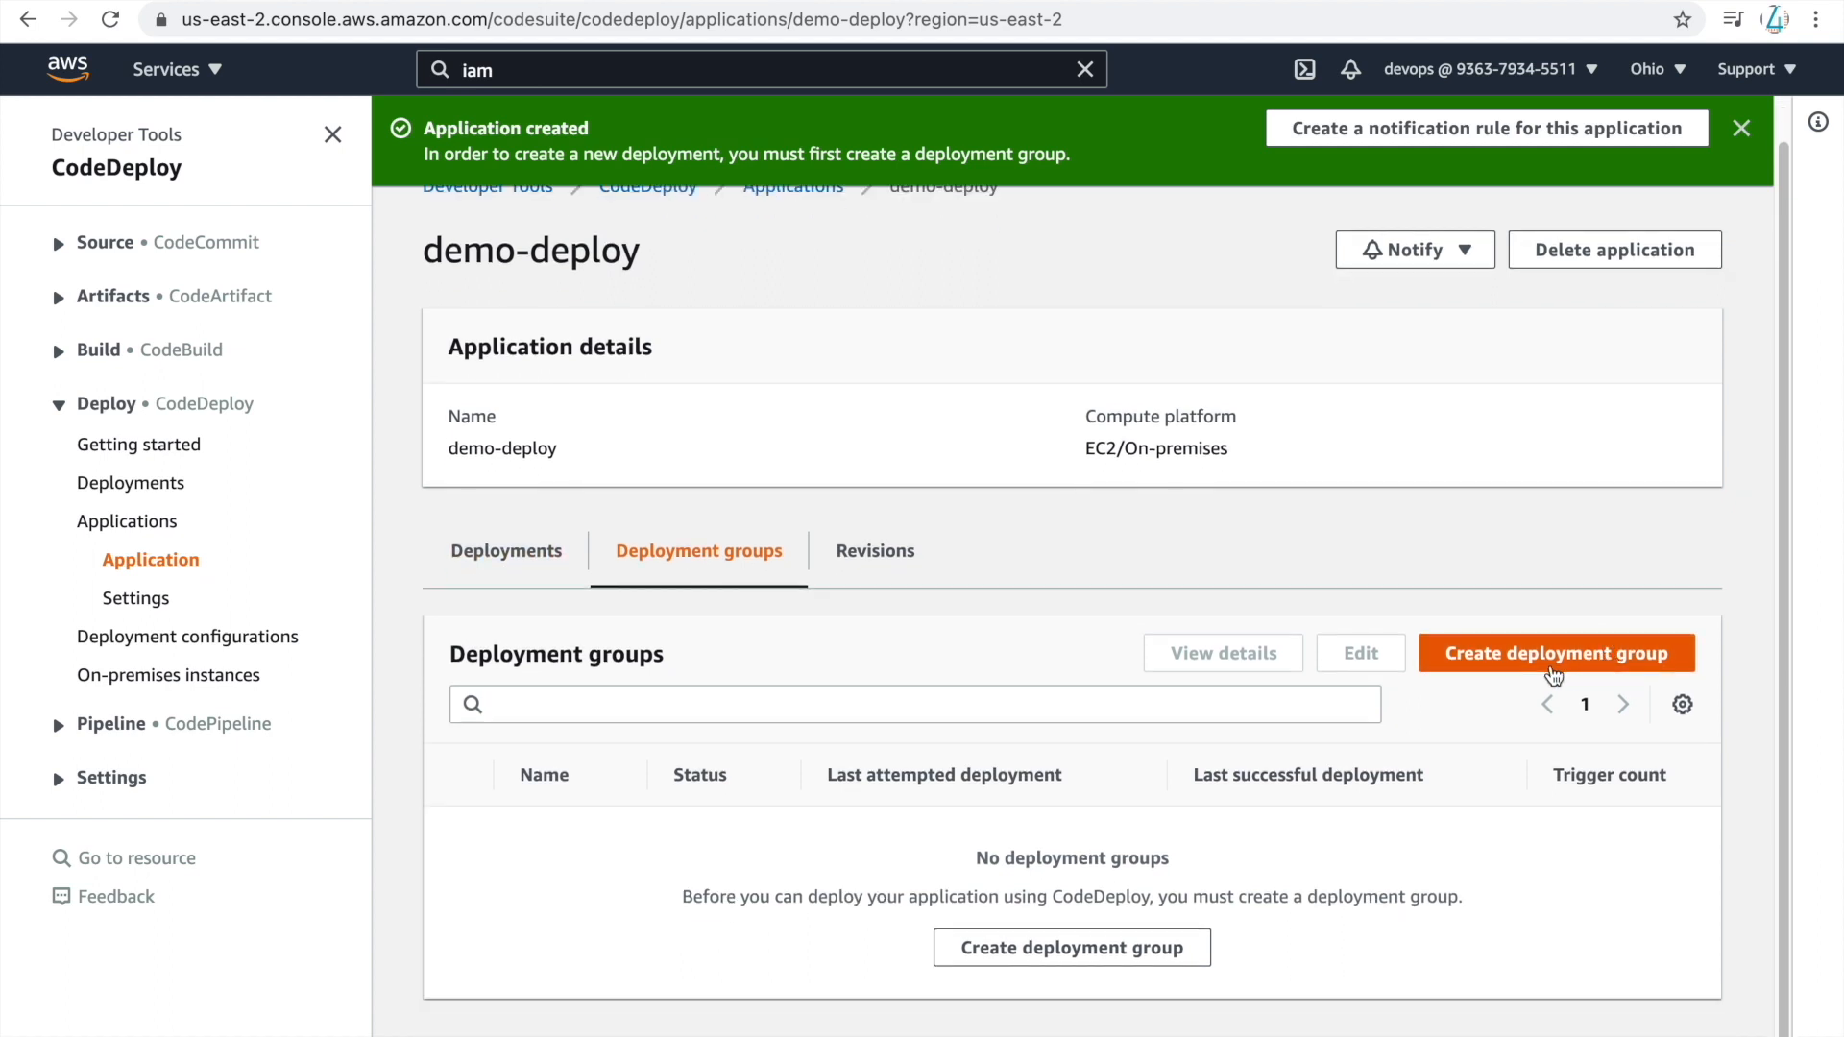
click(1553, 672)
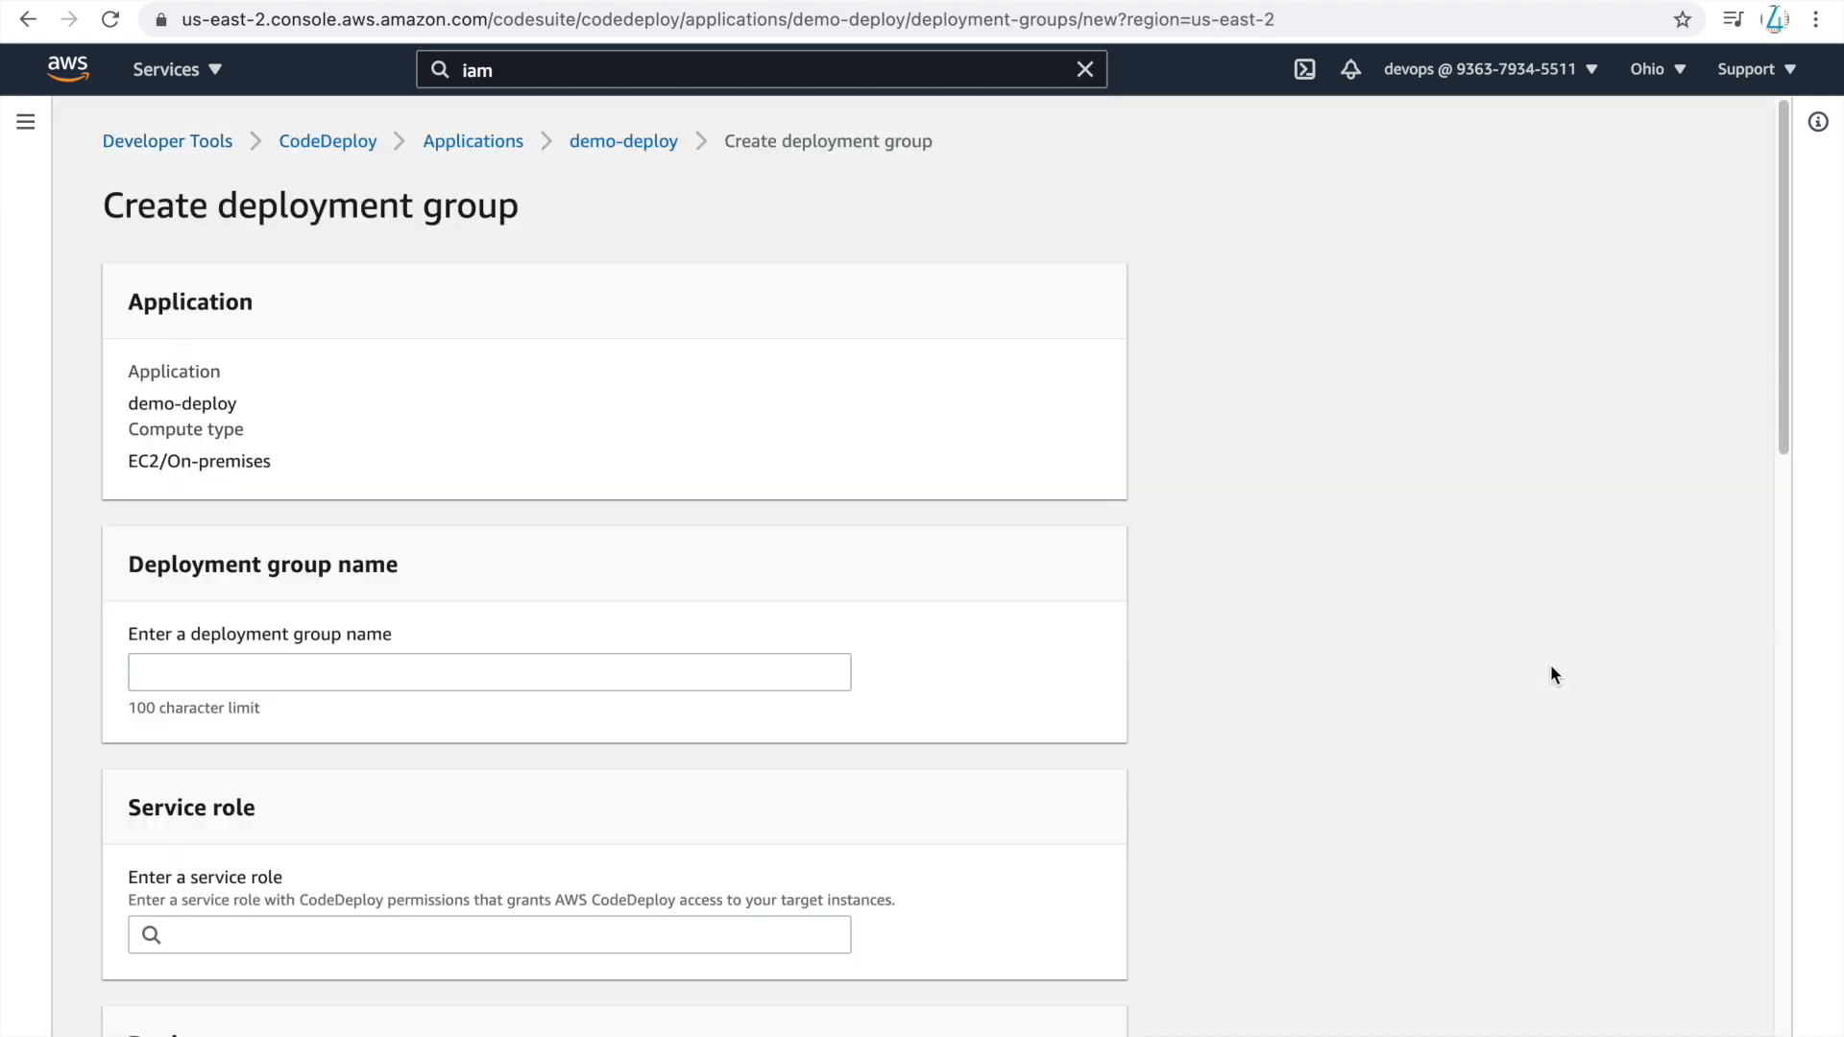
scroll(851, 616, down, 2)
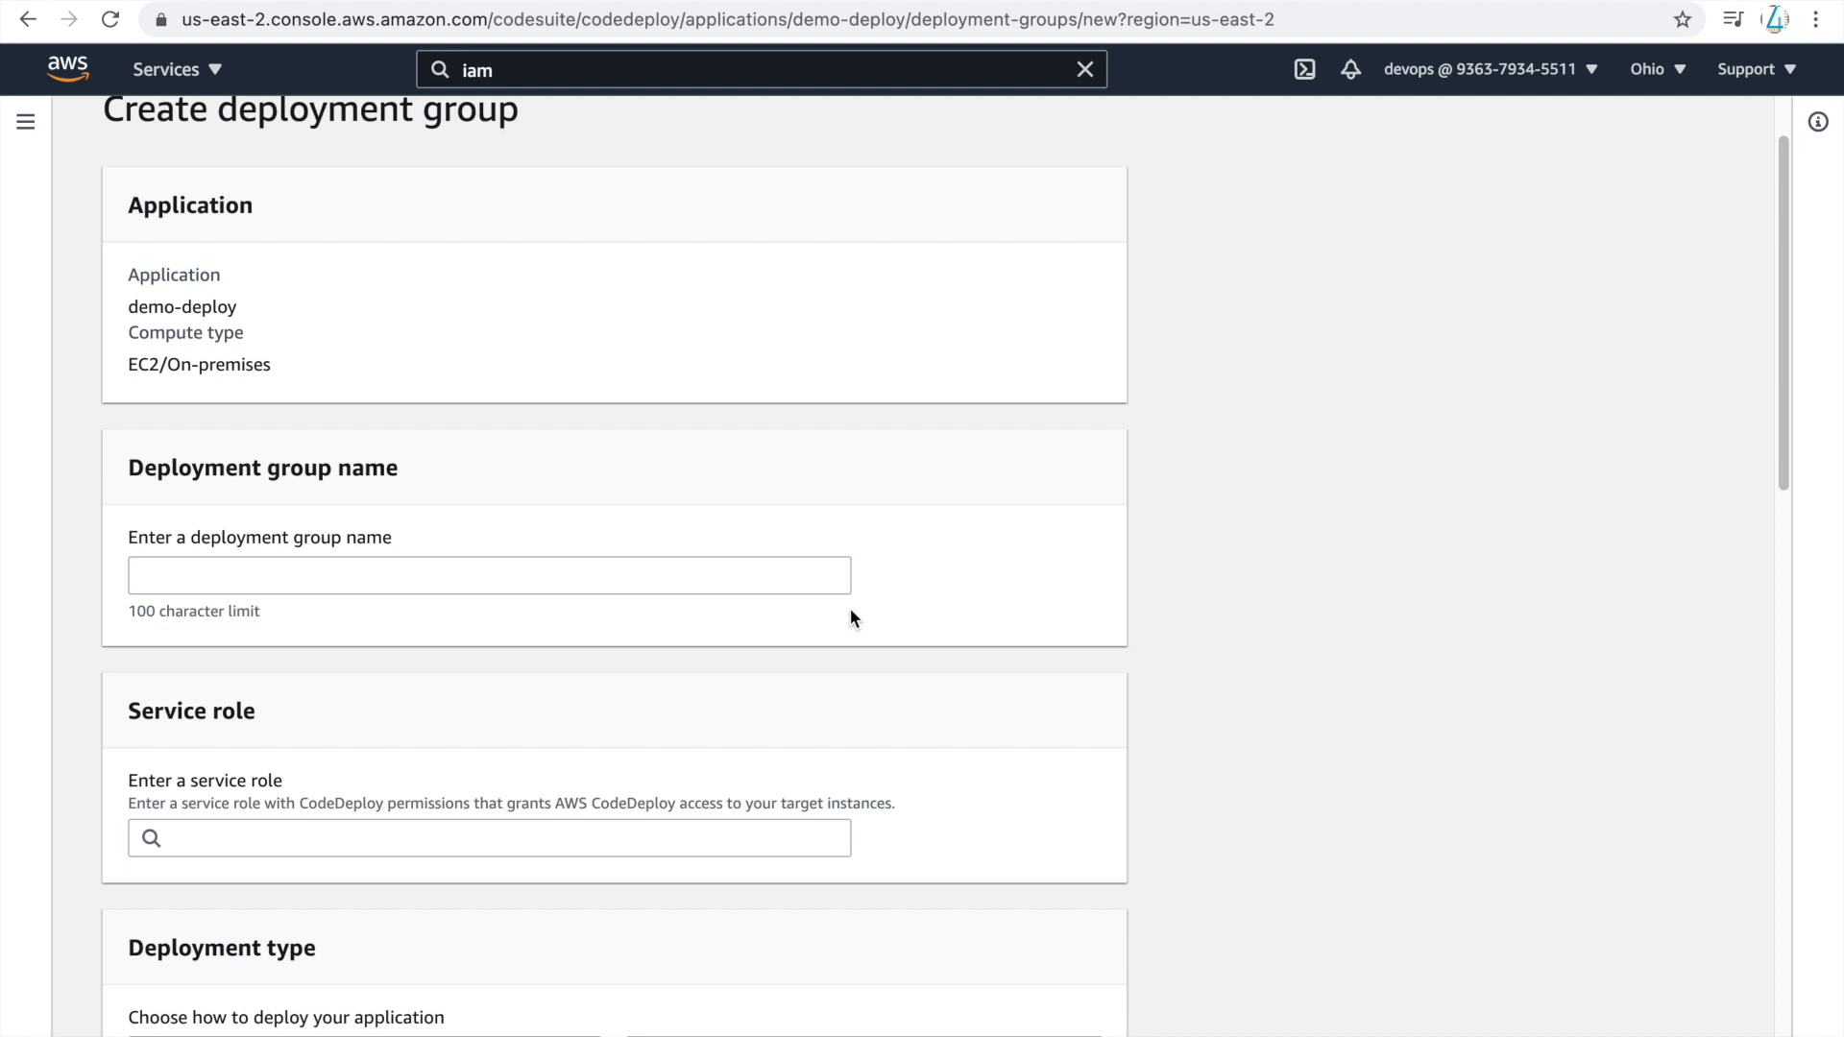
scroll(850, 618, down, 1)
click(778, 575)
text(demo-)
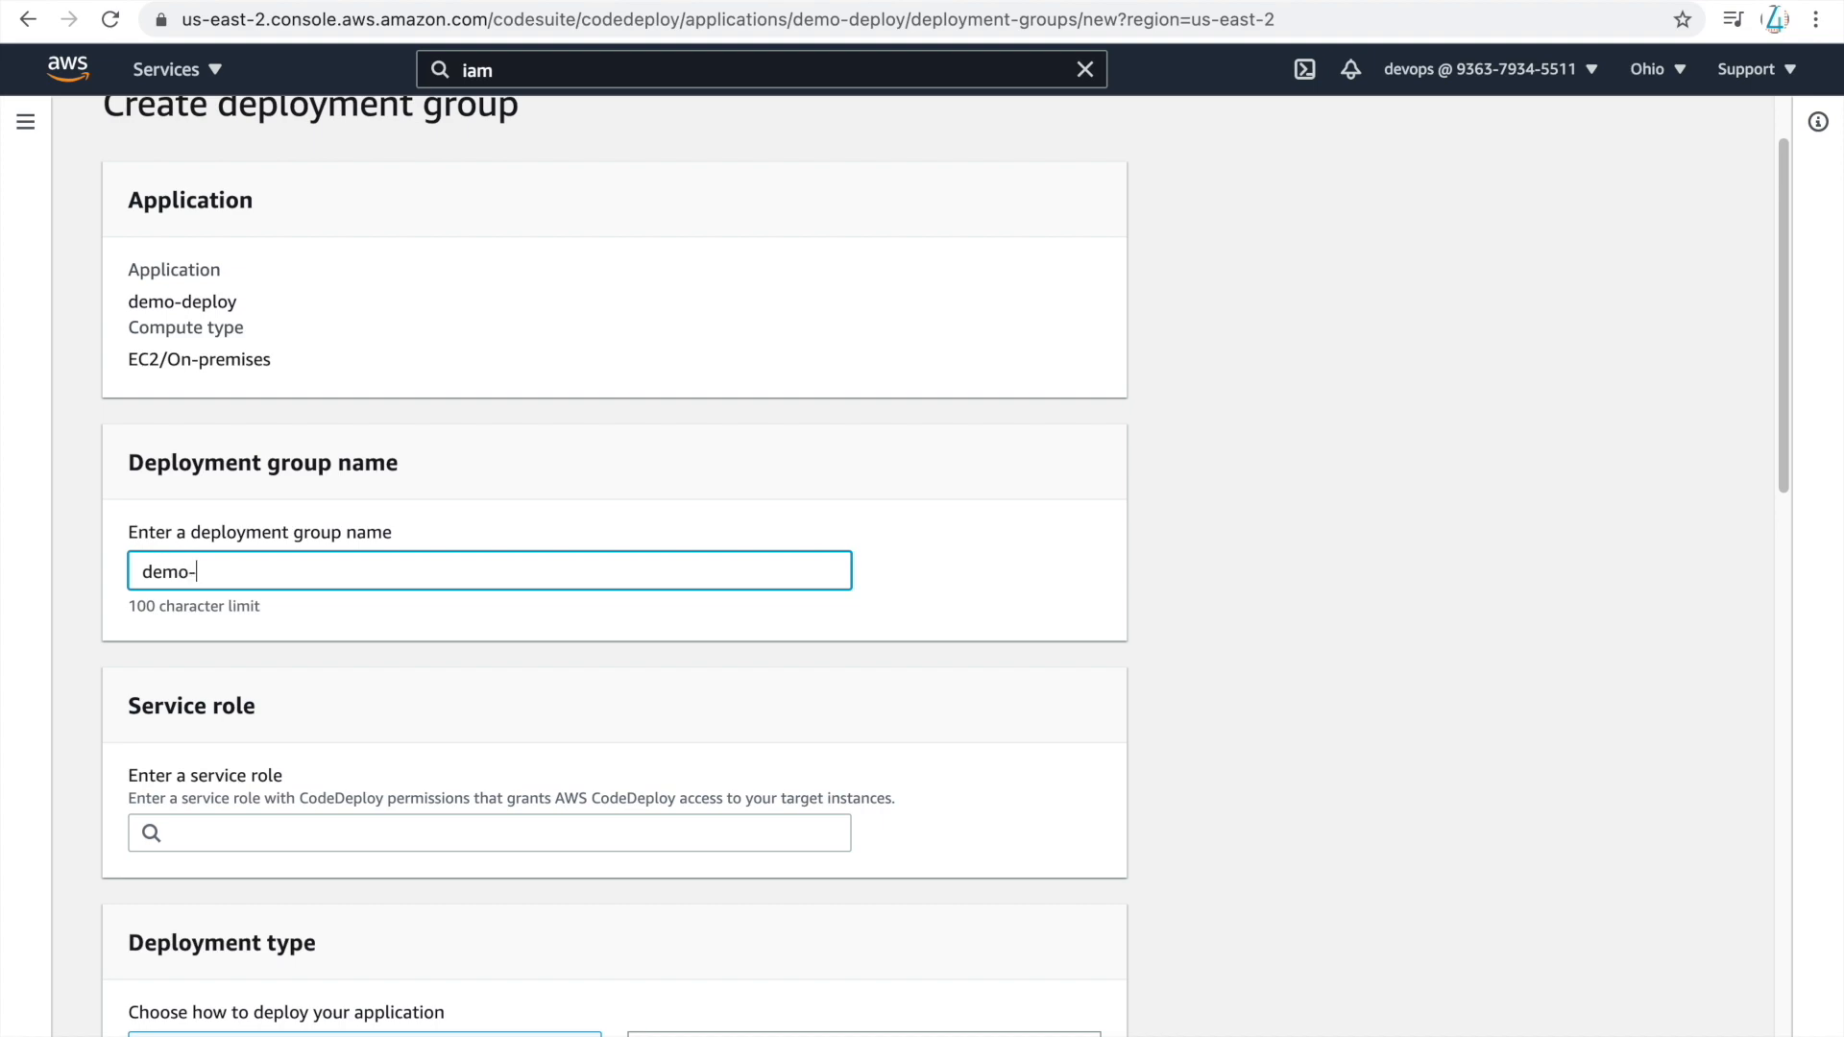
text(deployment)
- Assign CodeDeployRole as the deployment group's service role
scroll(874, 603, down, 6)
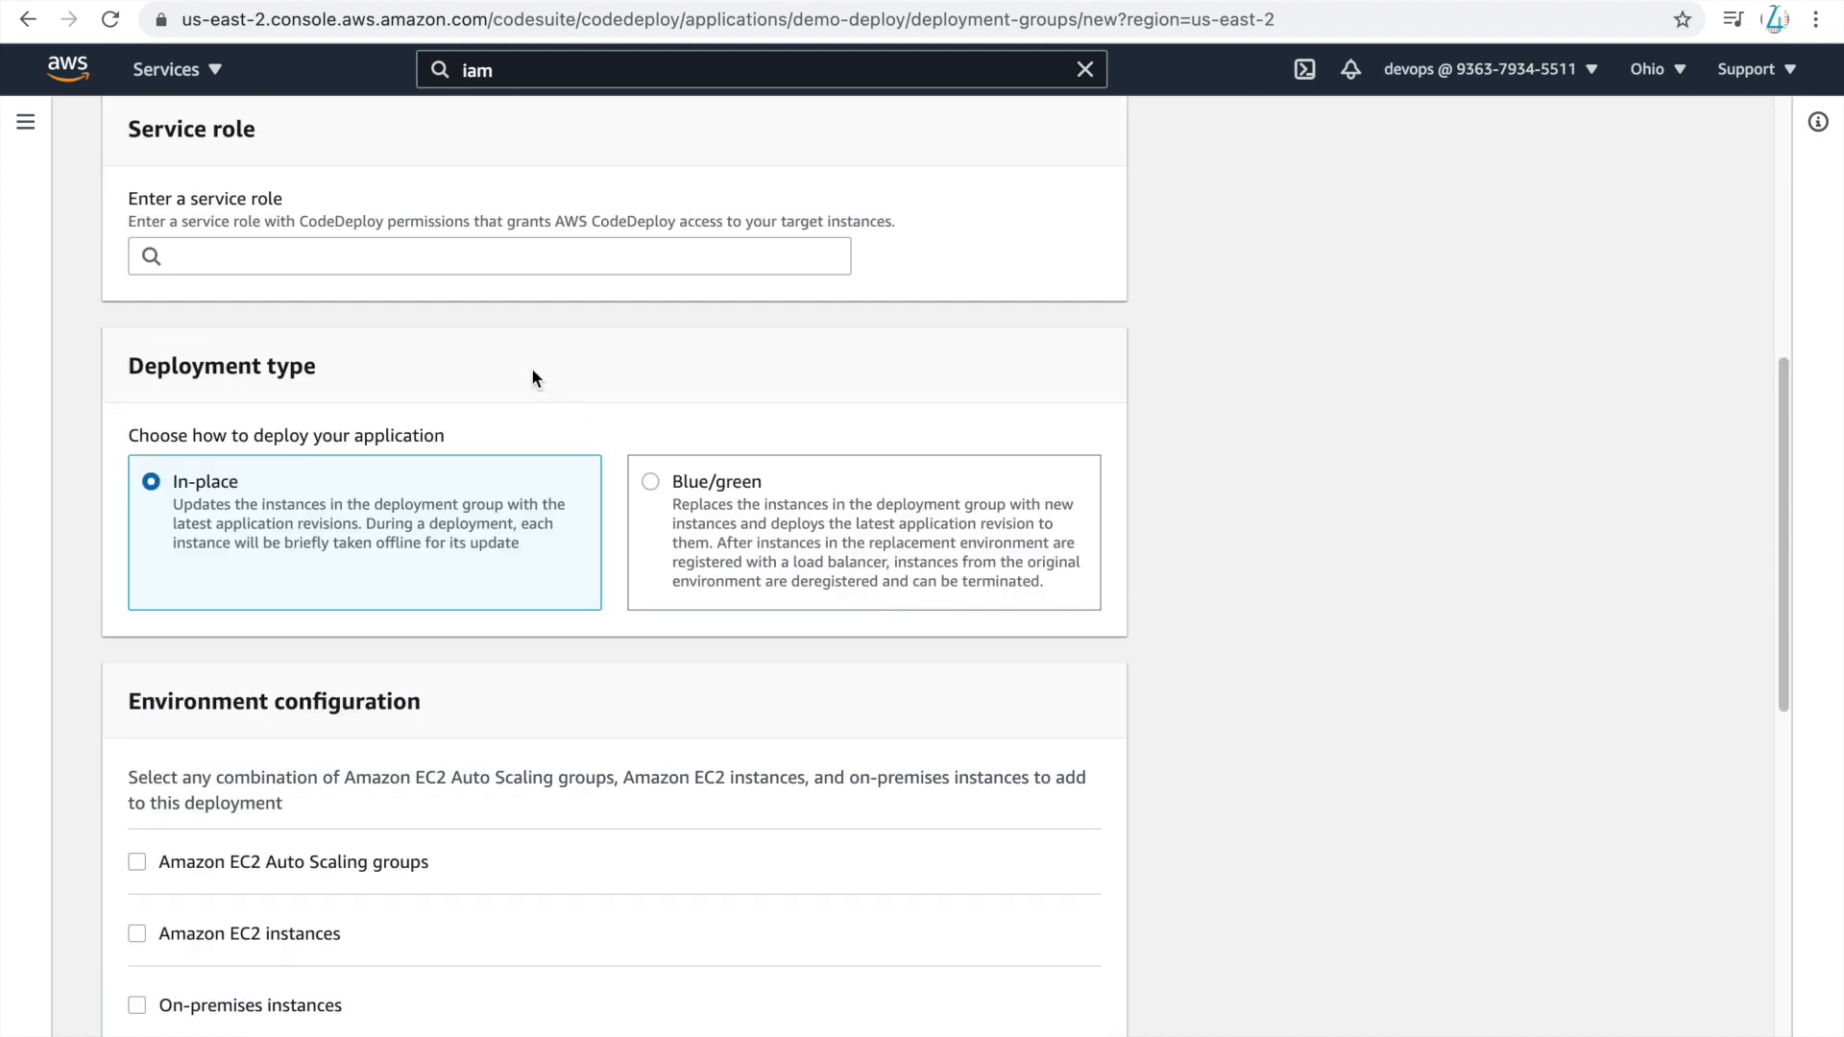
click(461, 254)
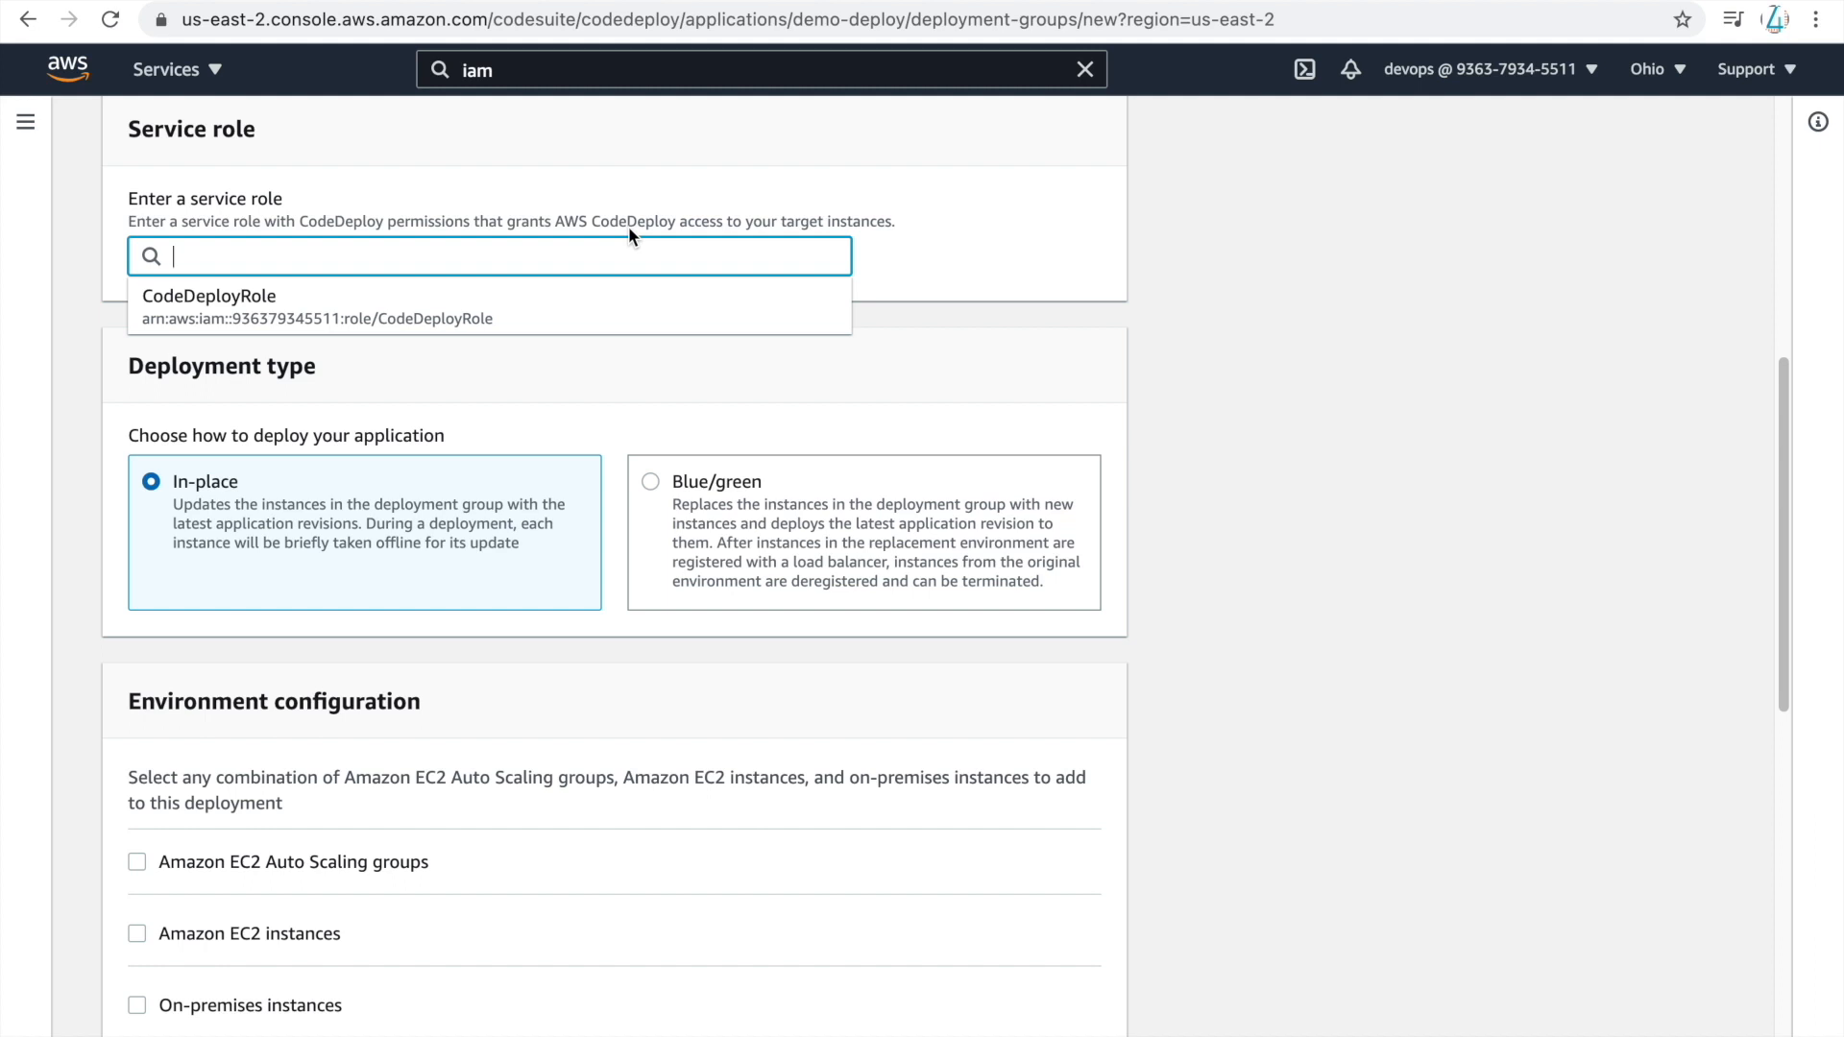
click(363, 315)
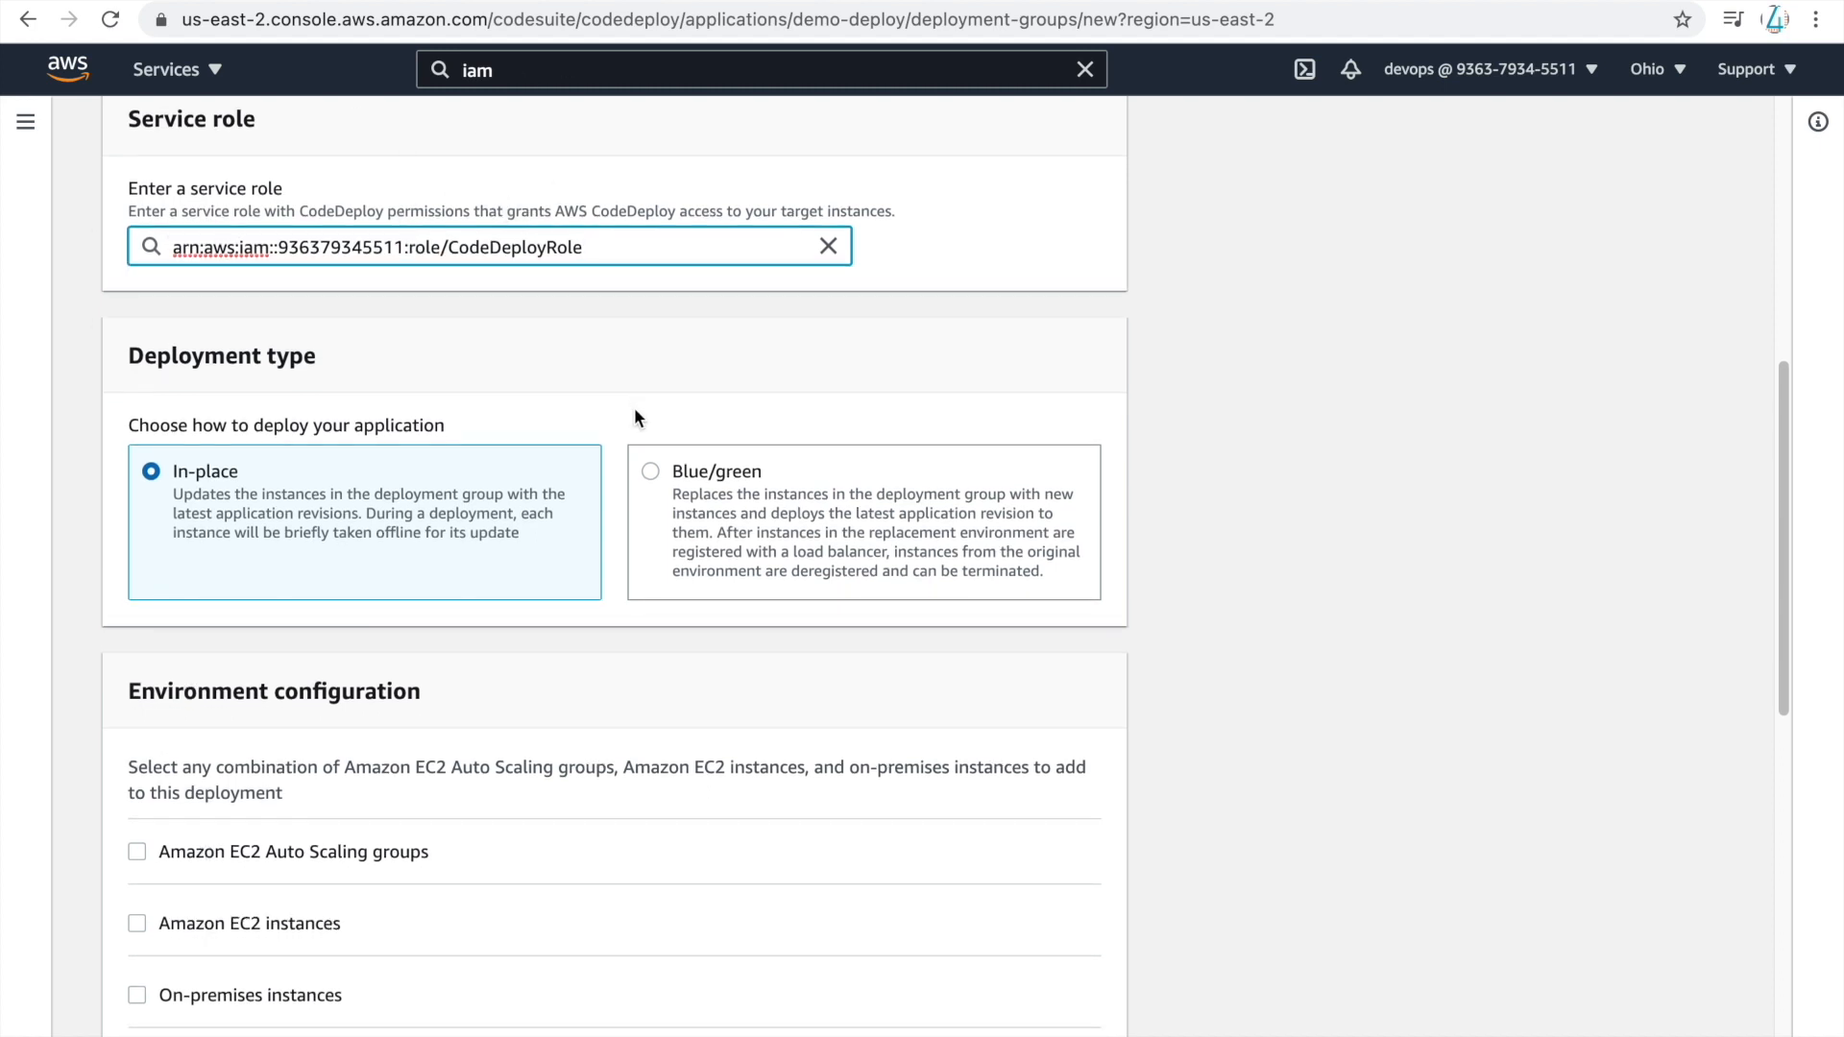
- Target Amazon EC2 instances in the environment configuration, matched by the tag key Name with the value MyCodePipelineDemo
scroll(634, 407, down, 2)
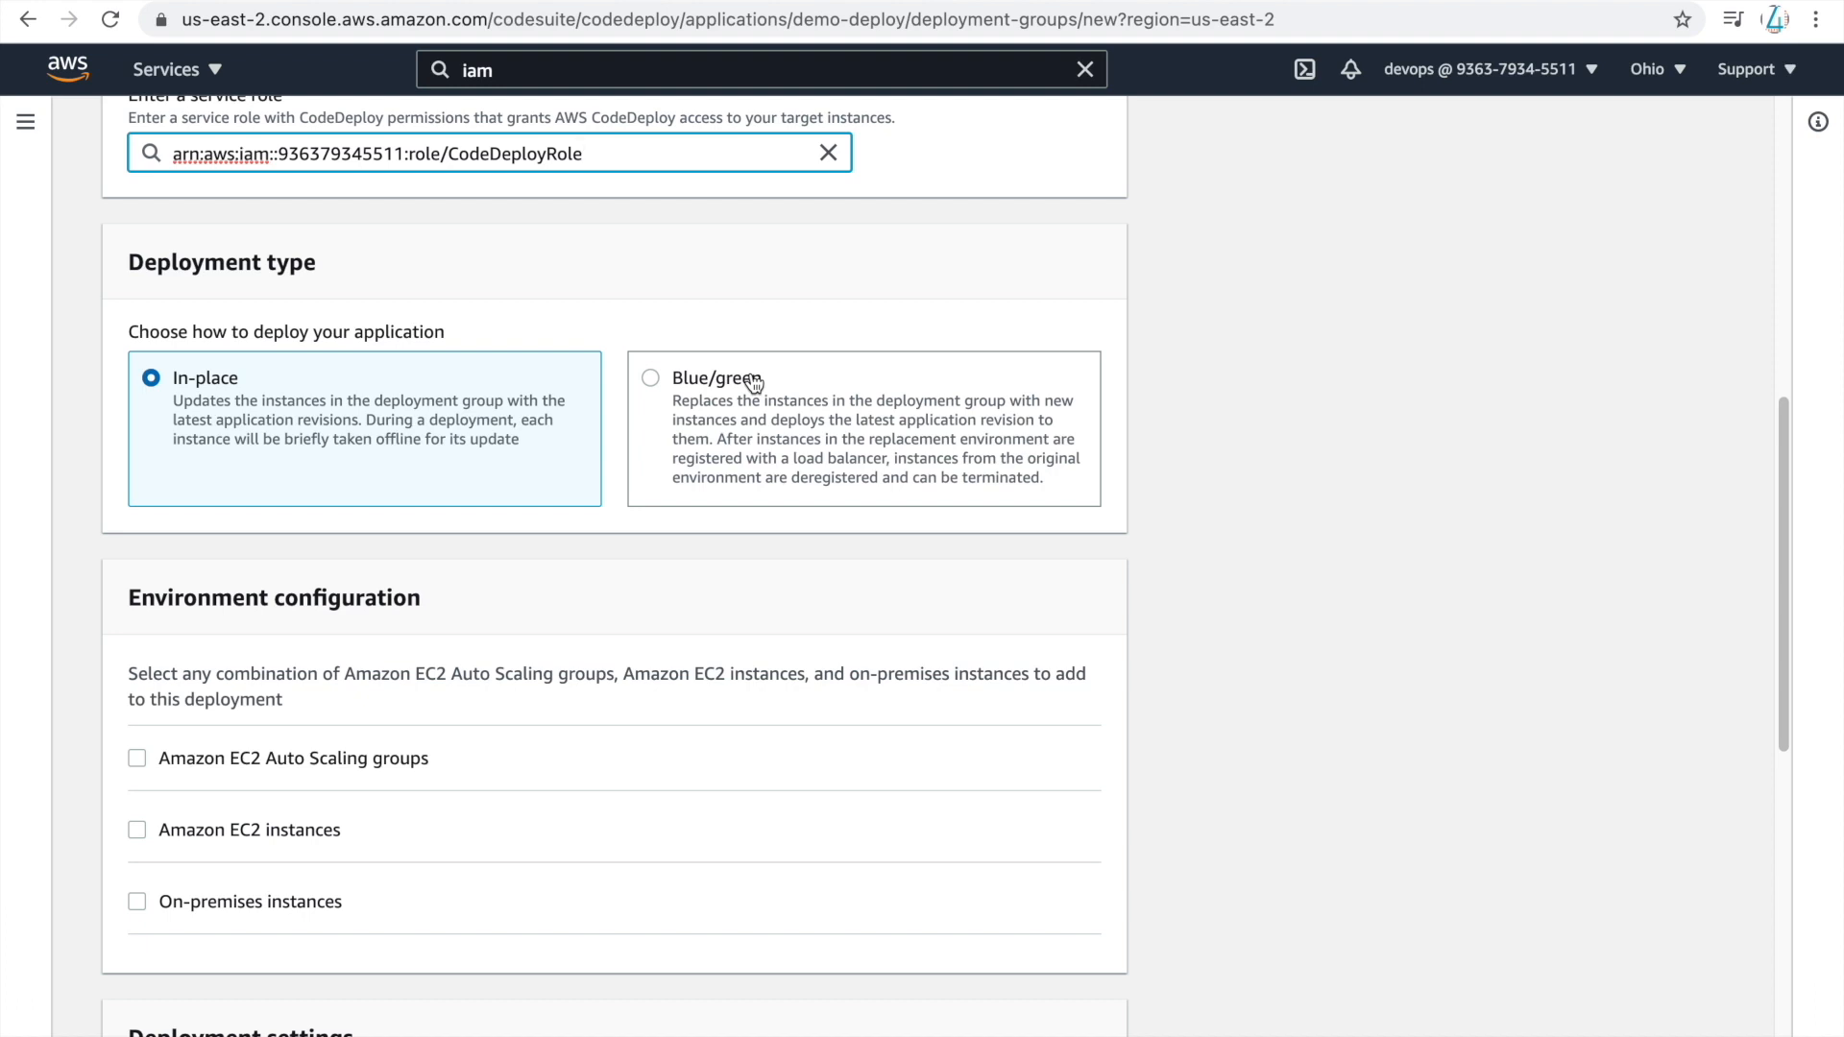
scroll(945, 458, down, 1)
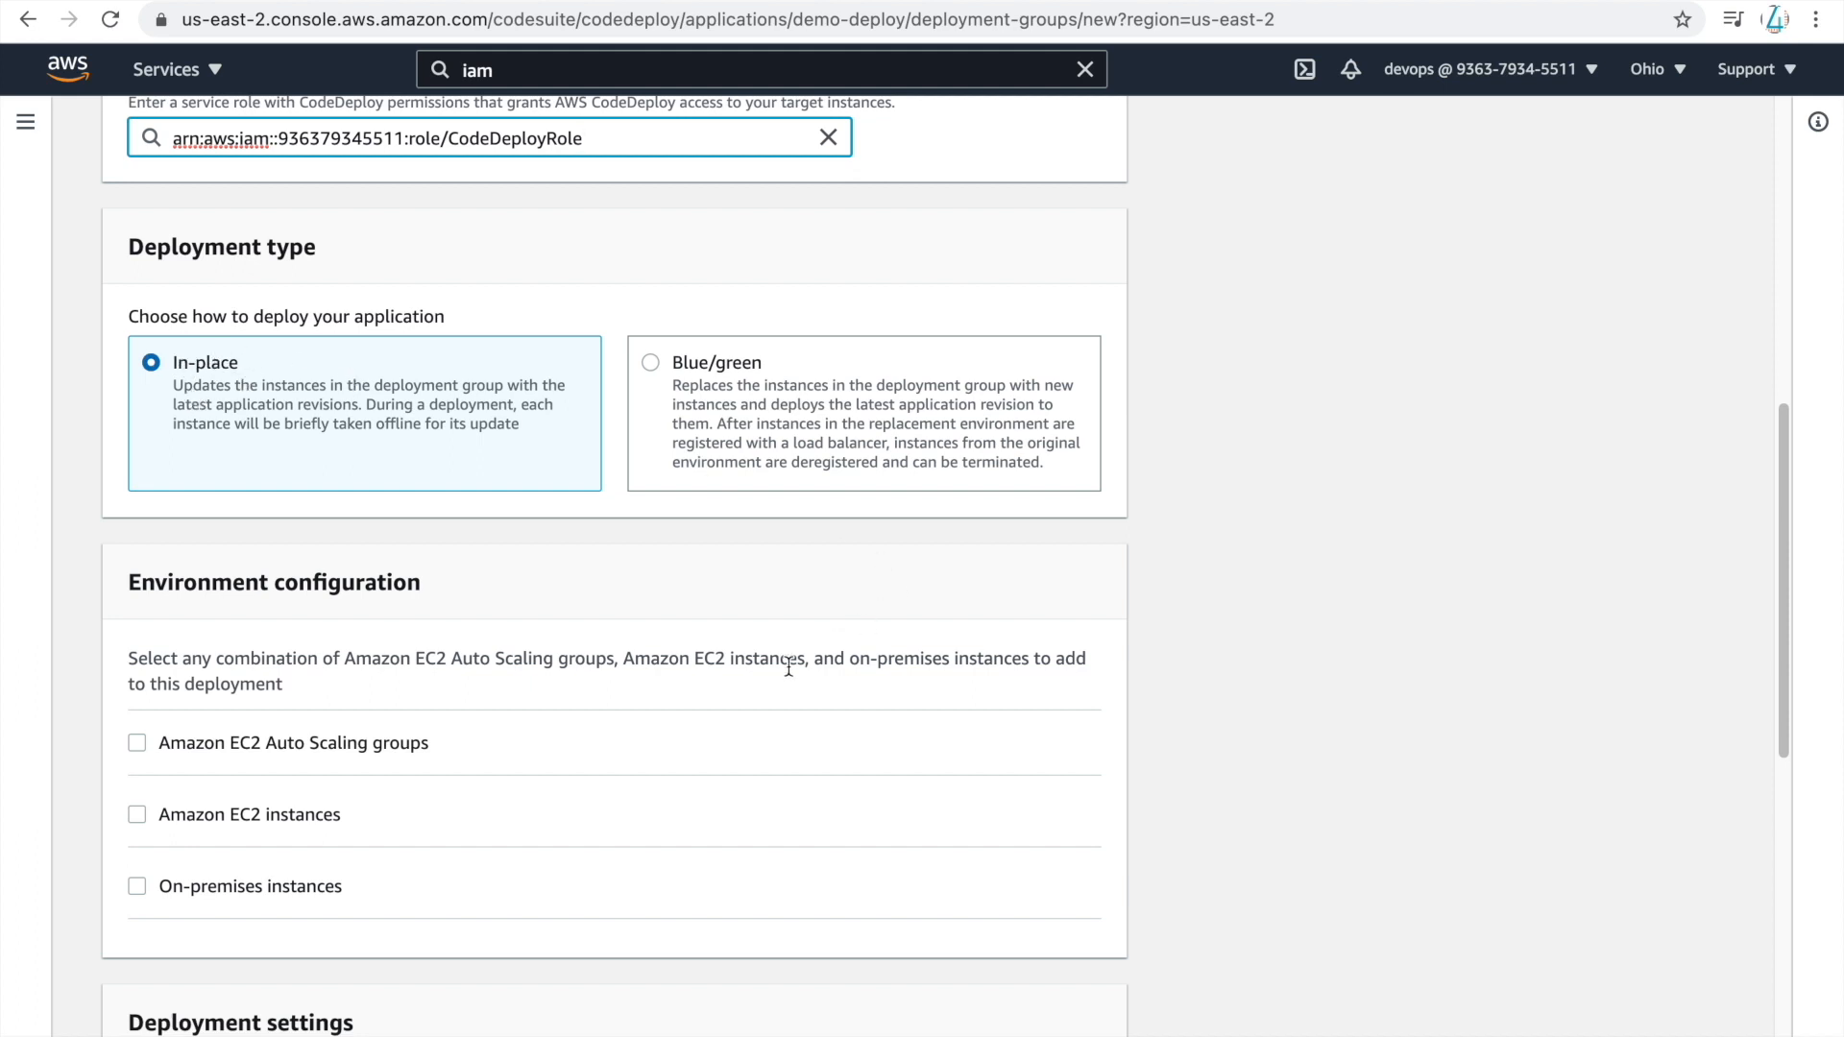
scroll(786, 663, down, 1)
scroll(783, 663, down, 3)
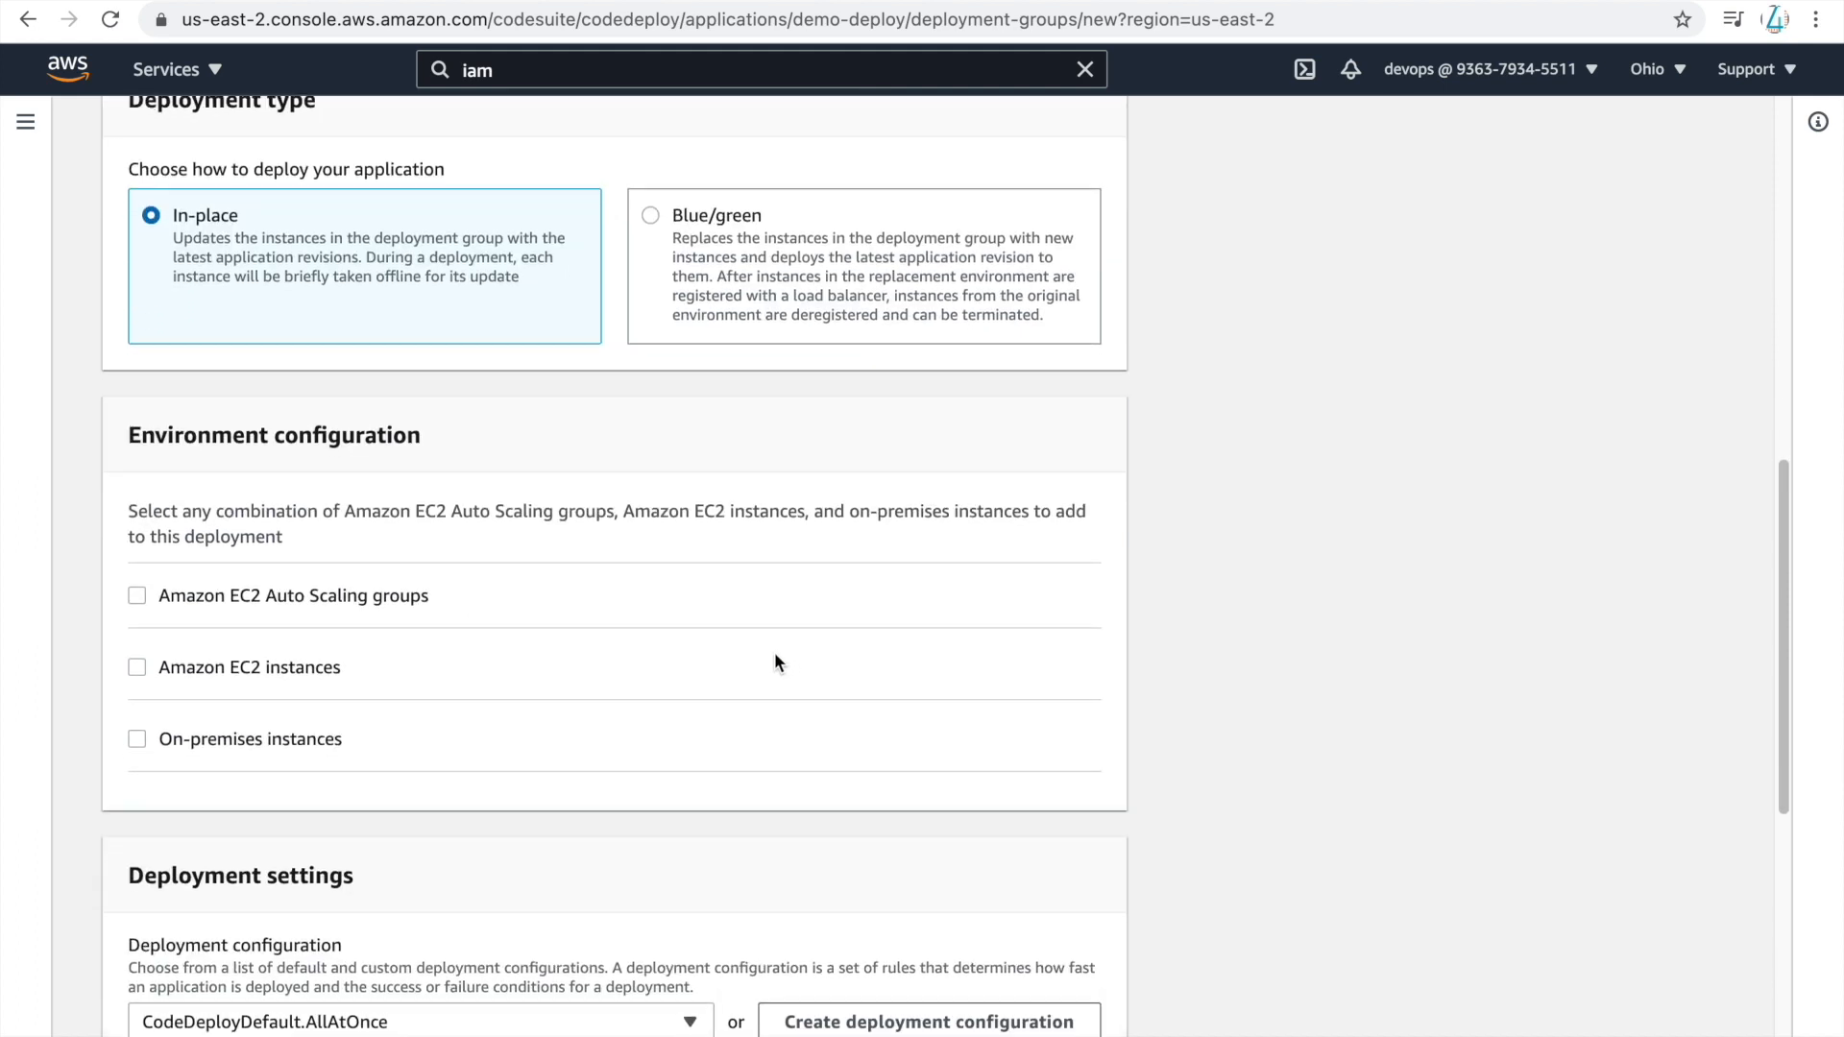
scroll(777, 660, down, 1)
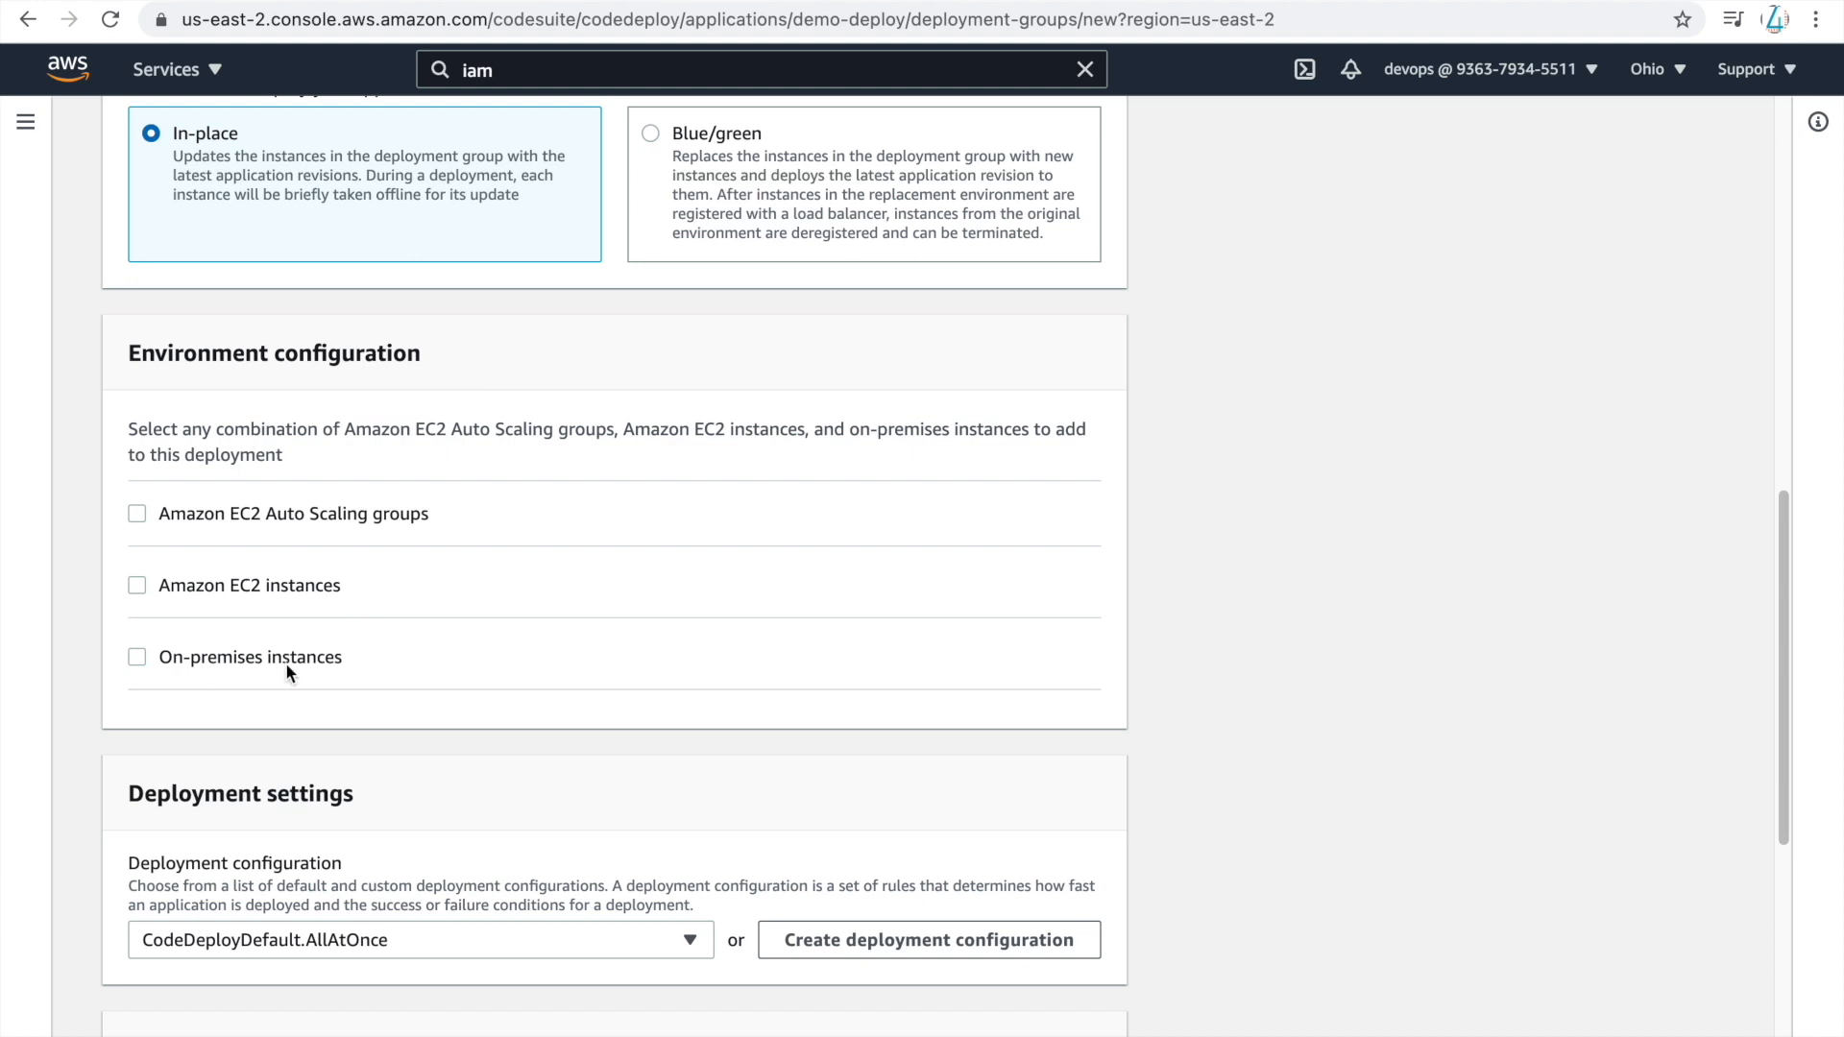
click(280, 590)
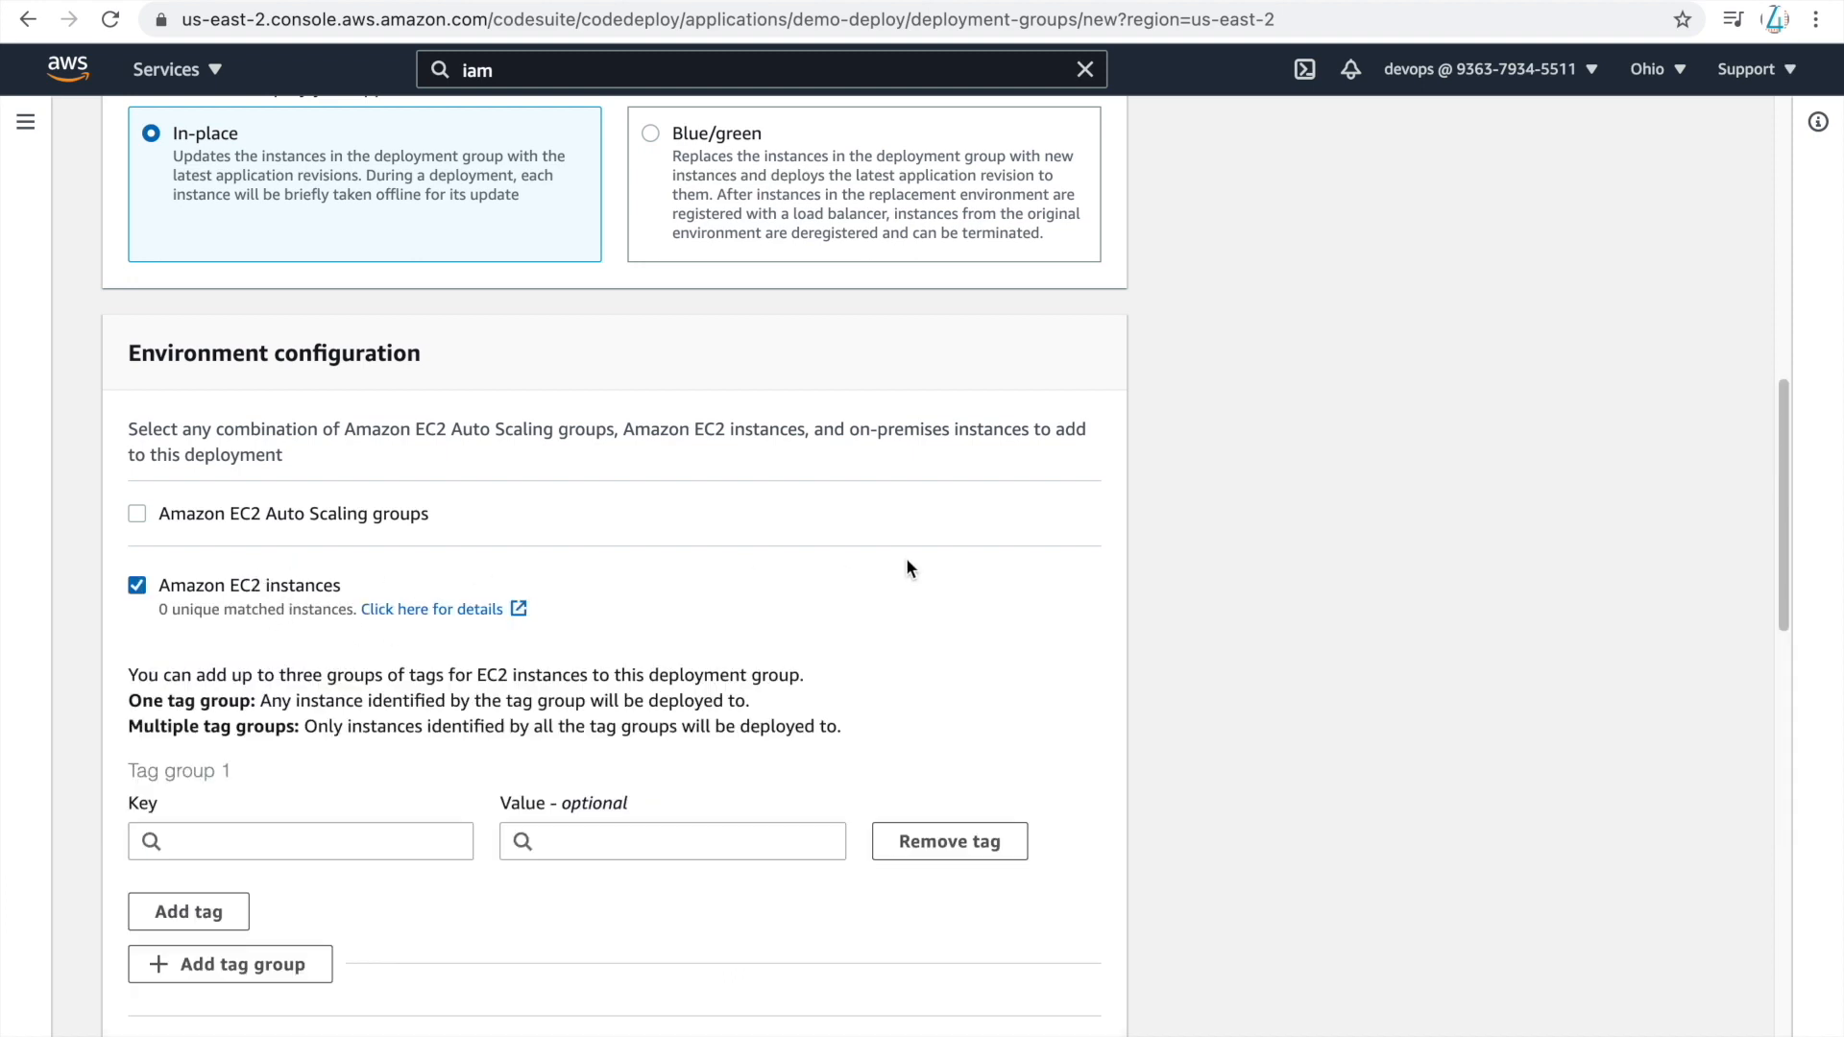
scroll(907, 569, down, 5)
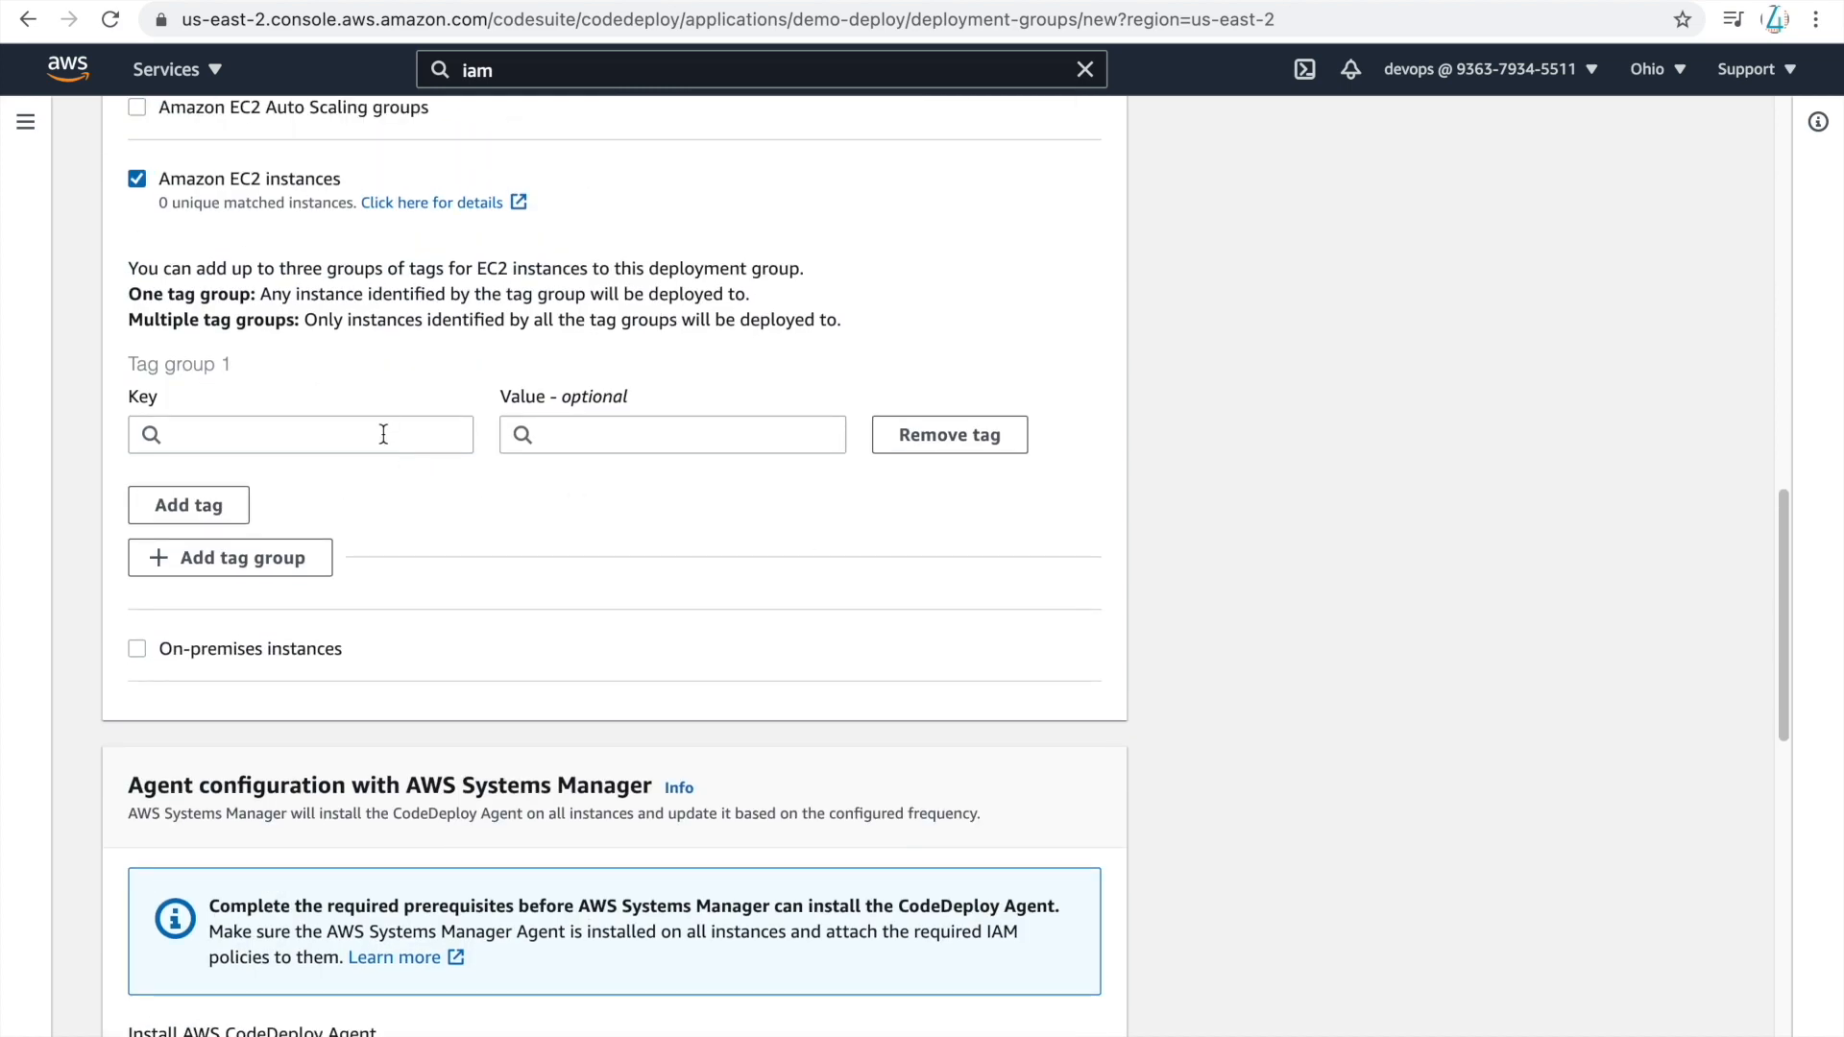
click(383, 434)
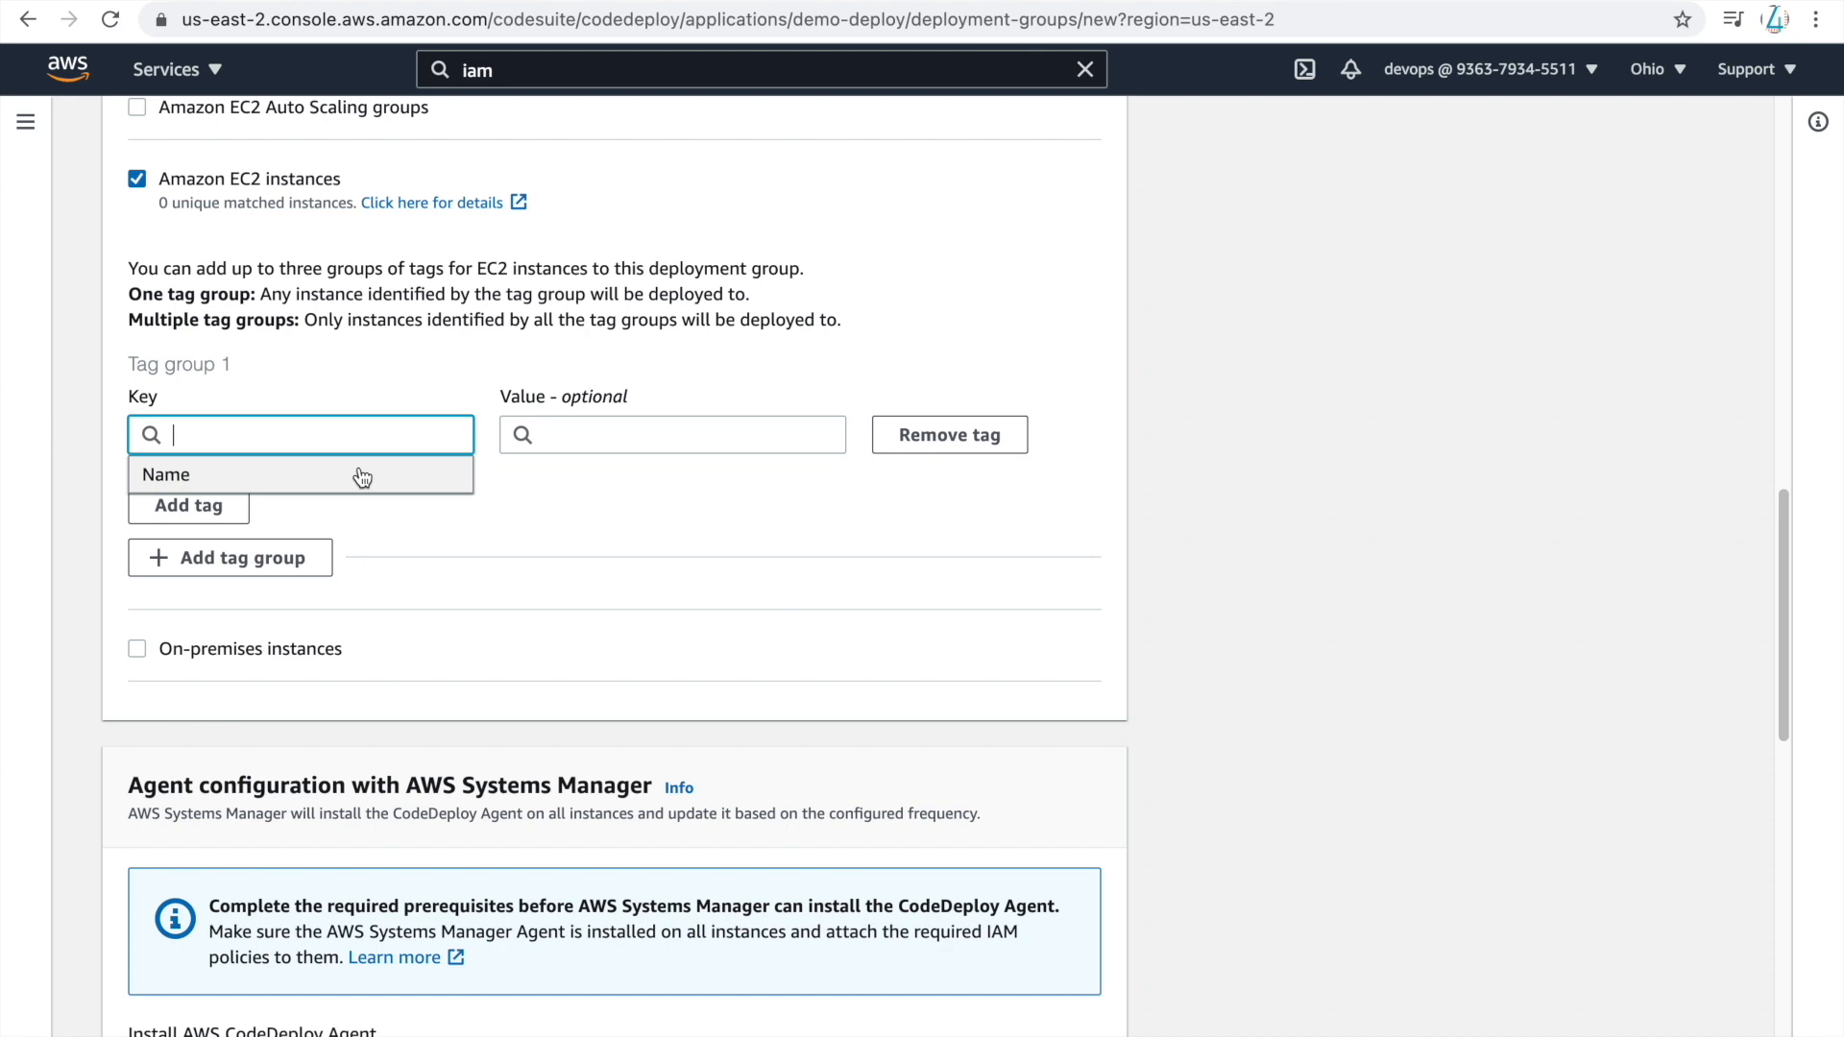
click(362, 476)
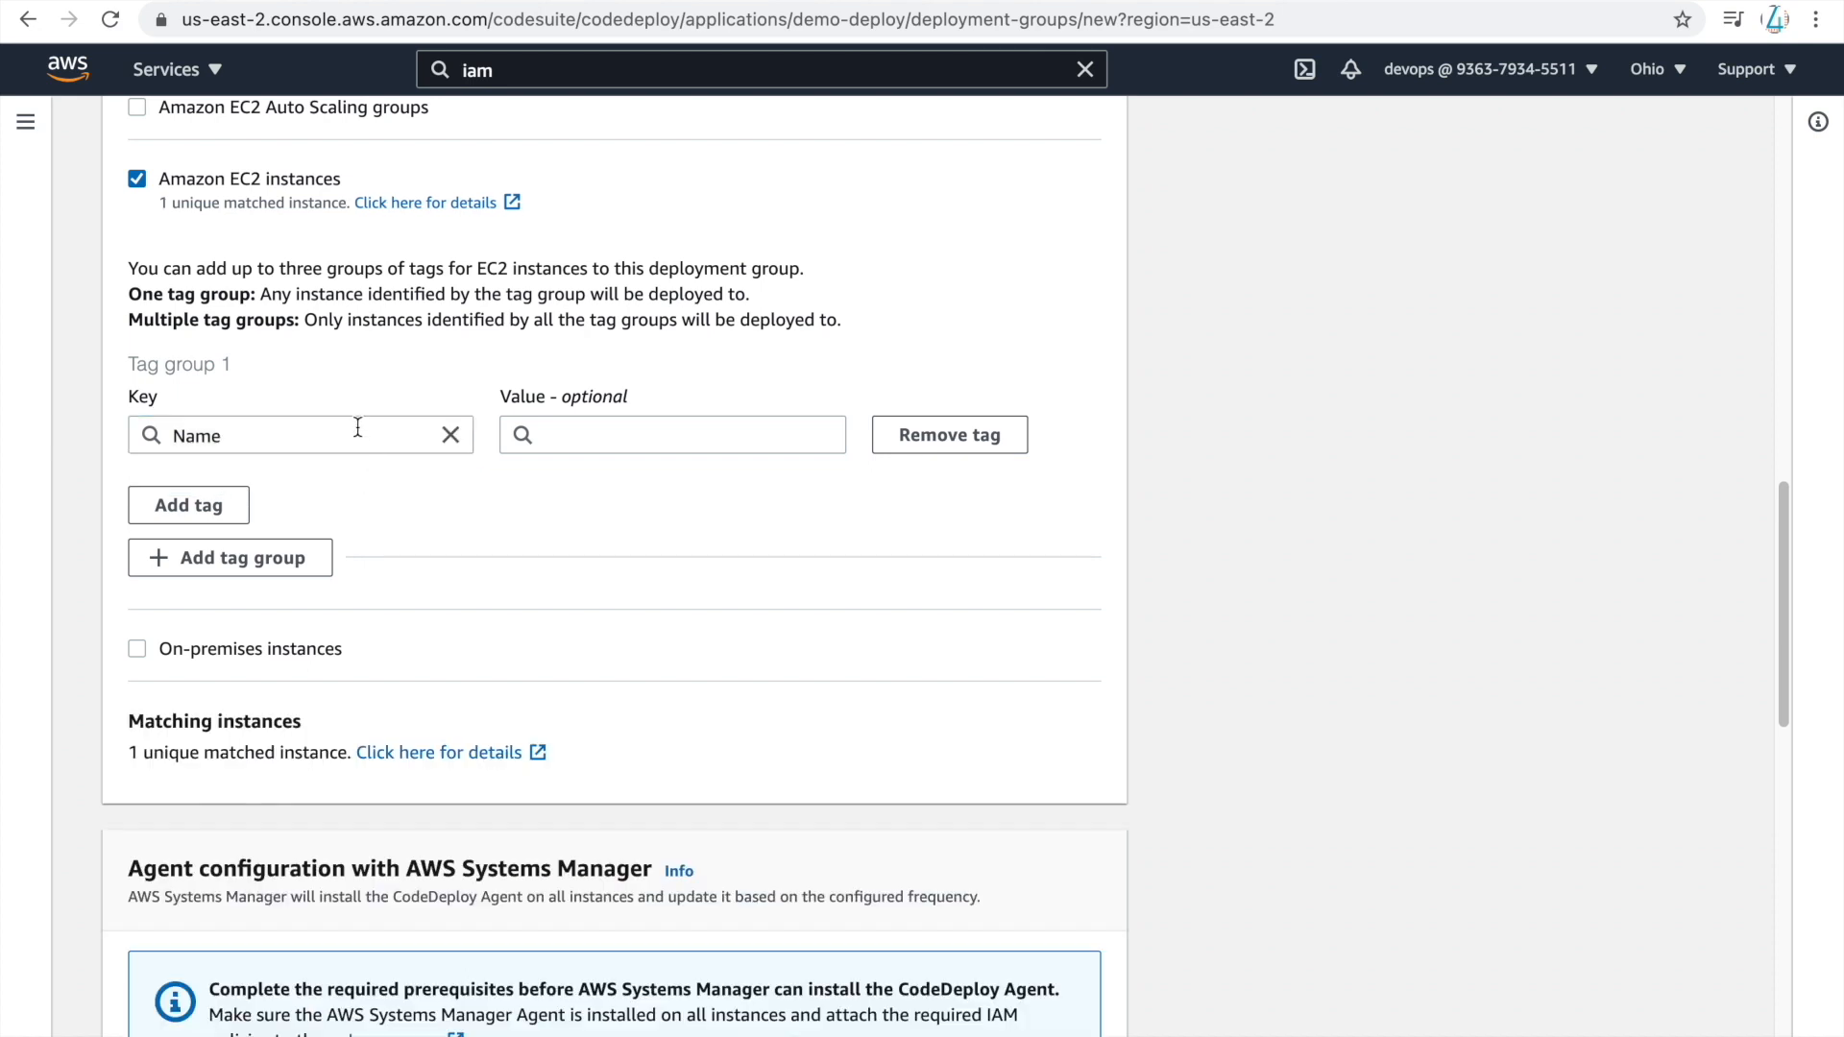
click(605, 435)
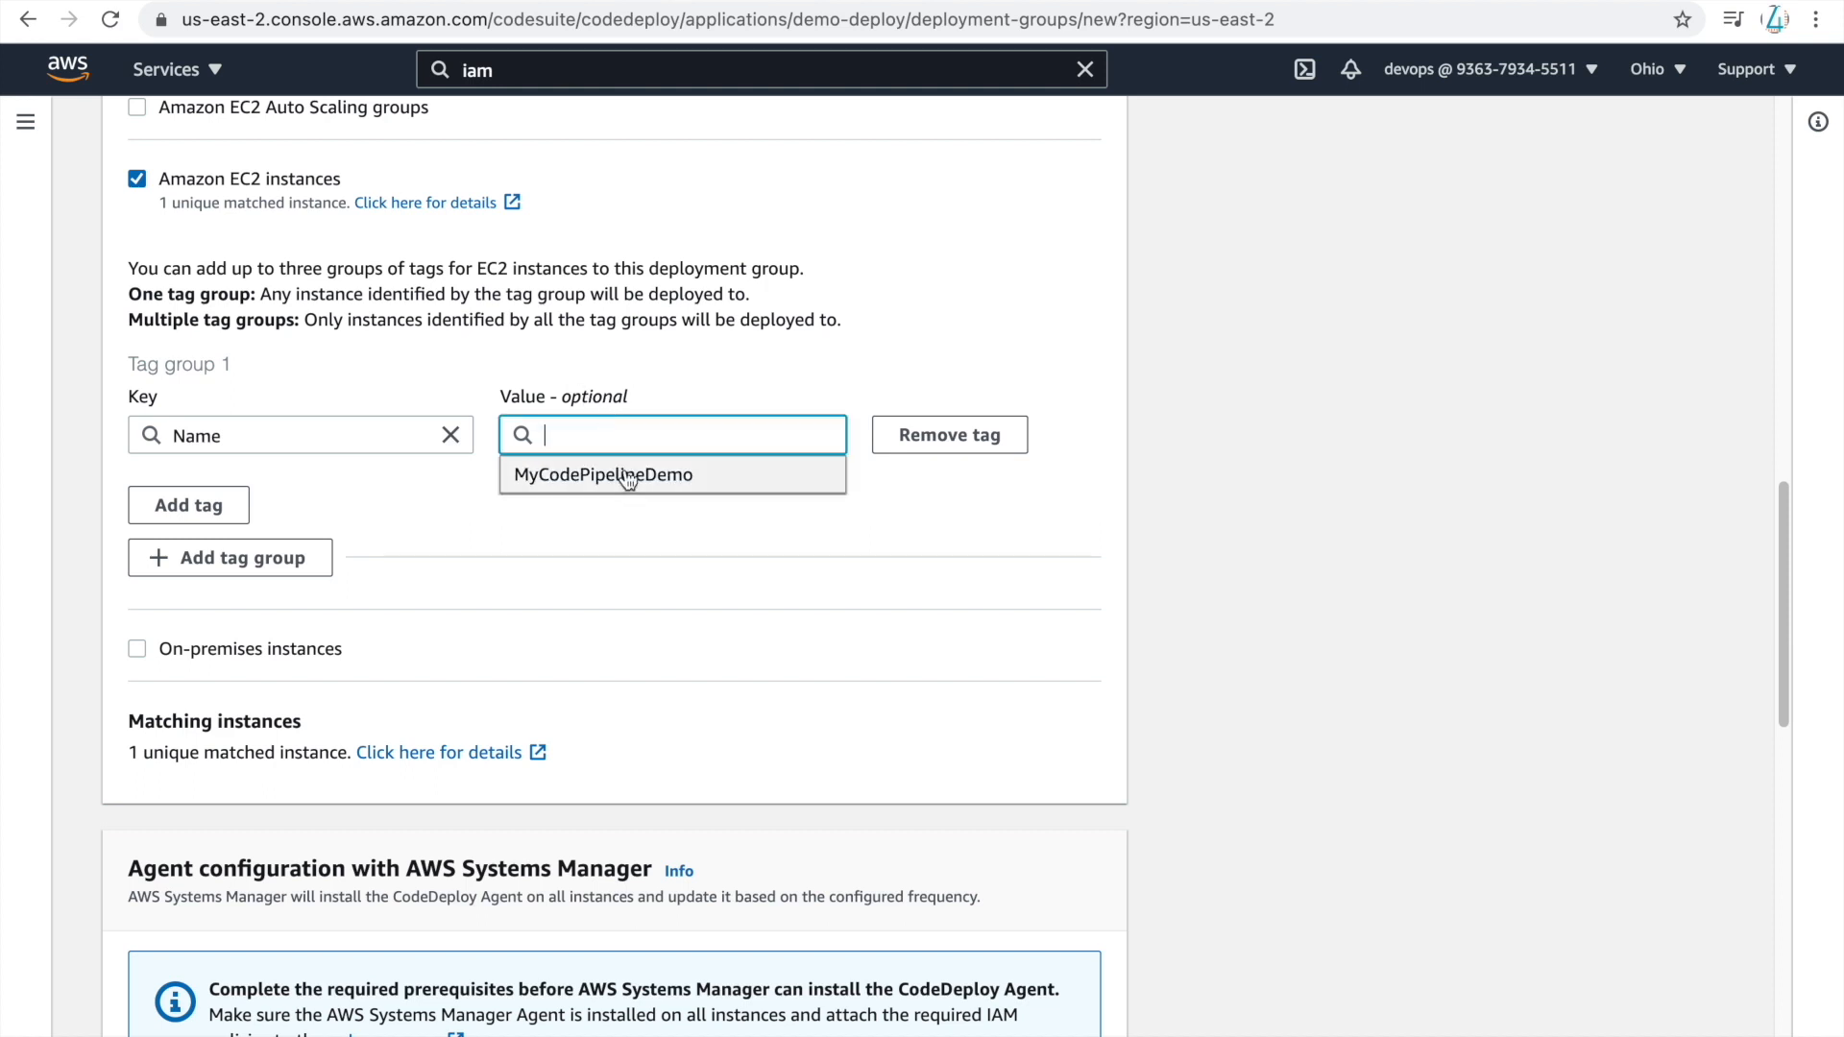
click(622, 476)
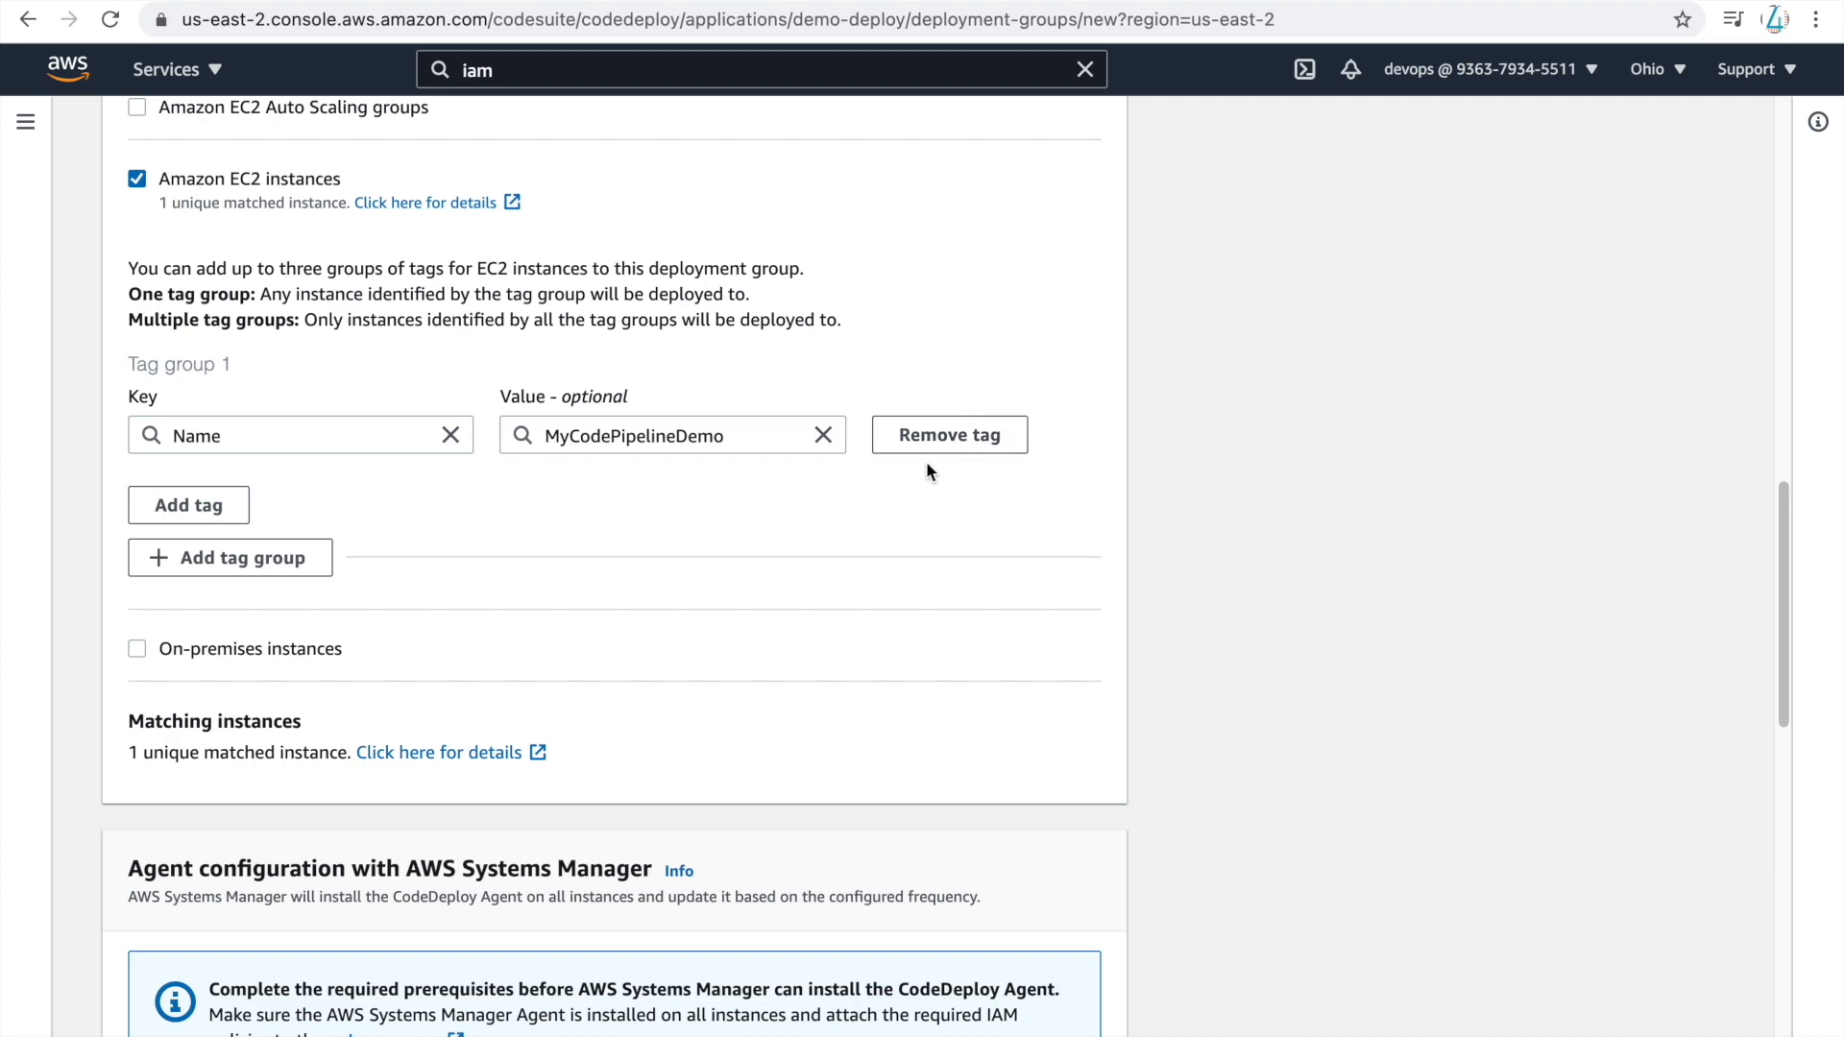
- Examine the agent update schedule, the deployment settings and the available deployment configurations of the new group
scroll(927, 463, down, 3)
scroll(925, 462, down, 10)
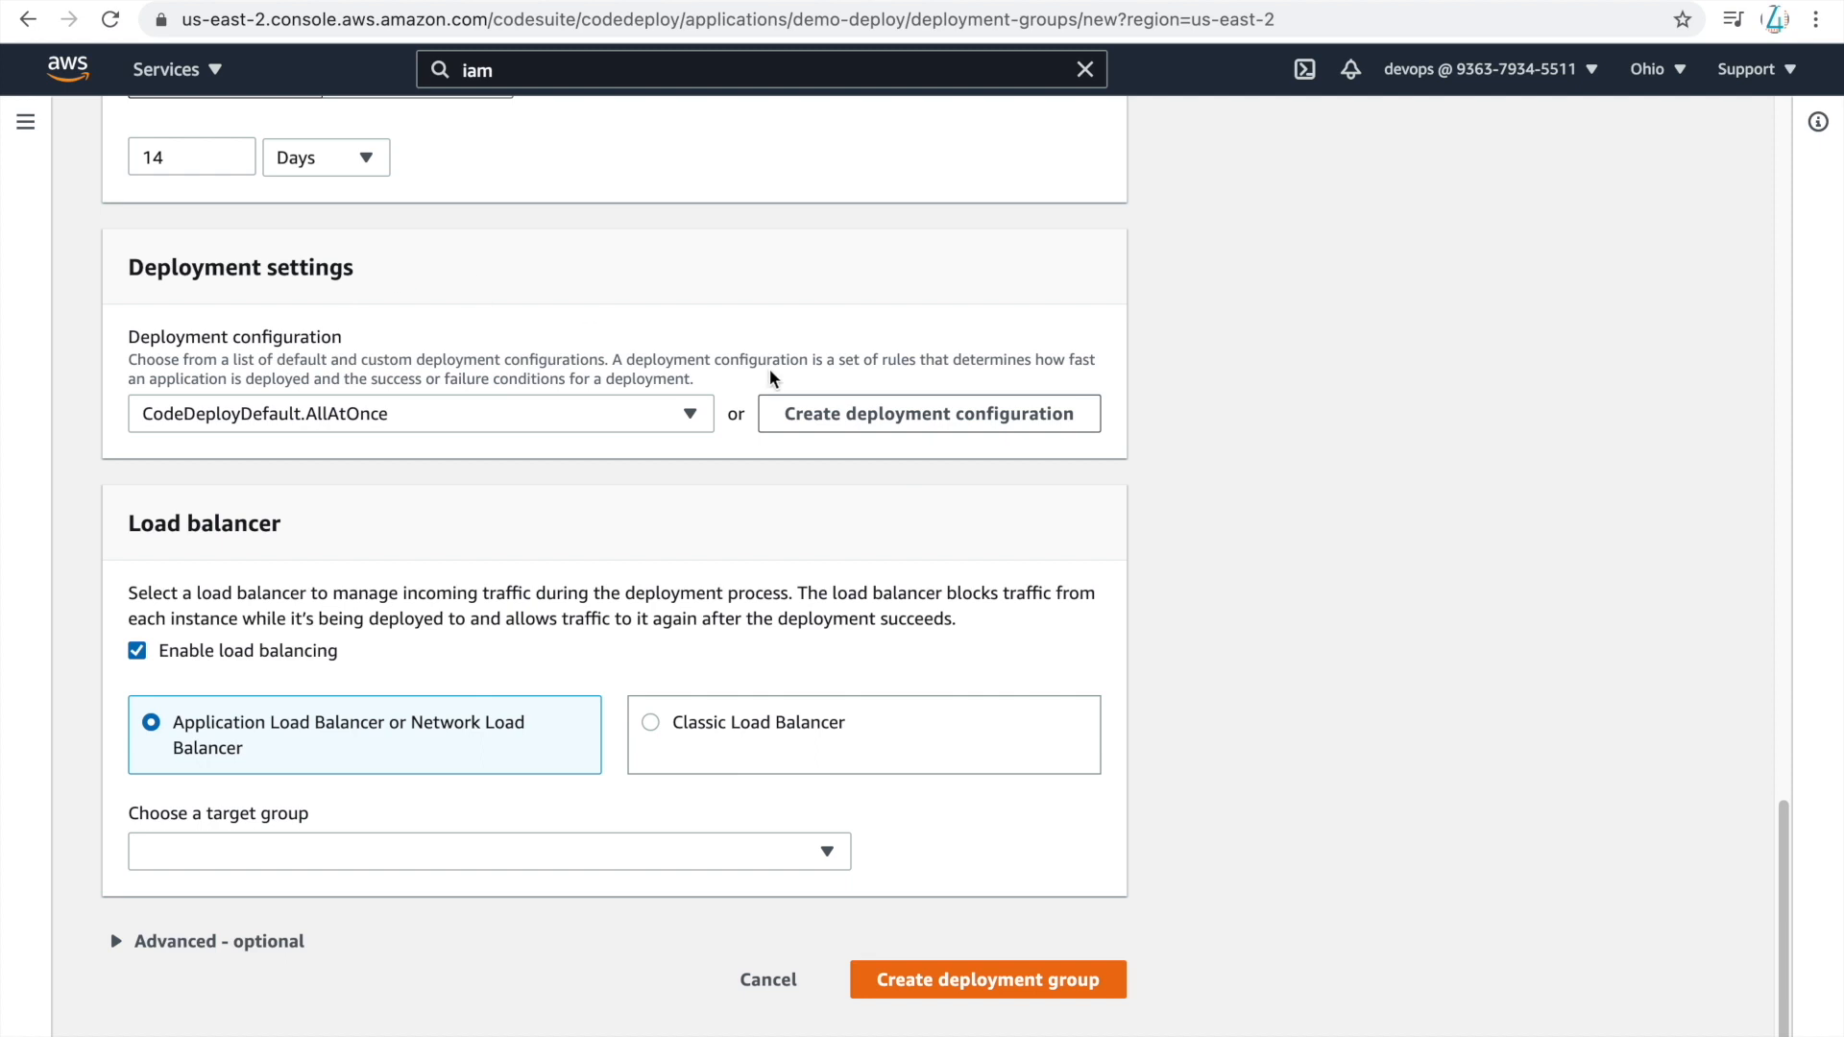
scroll(1100, 386, up, 2)
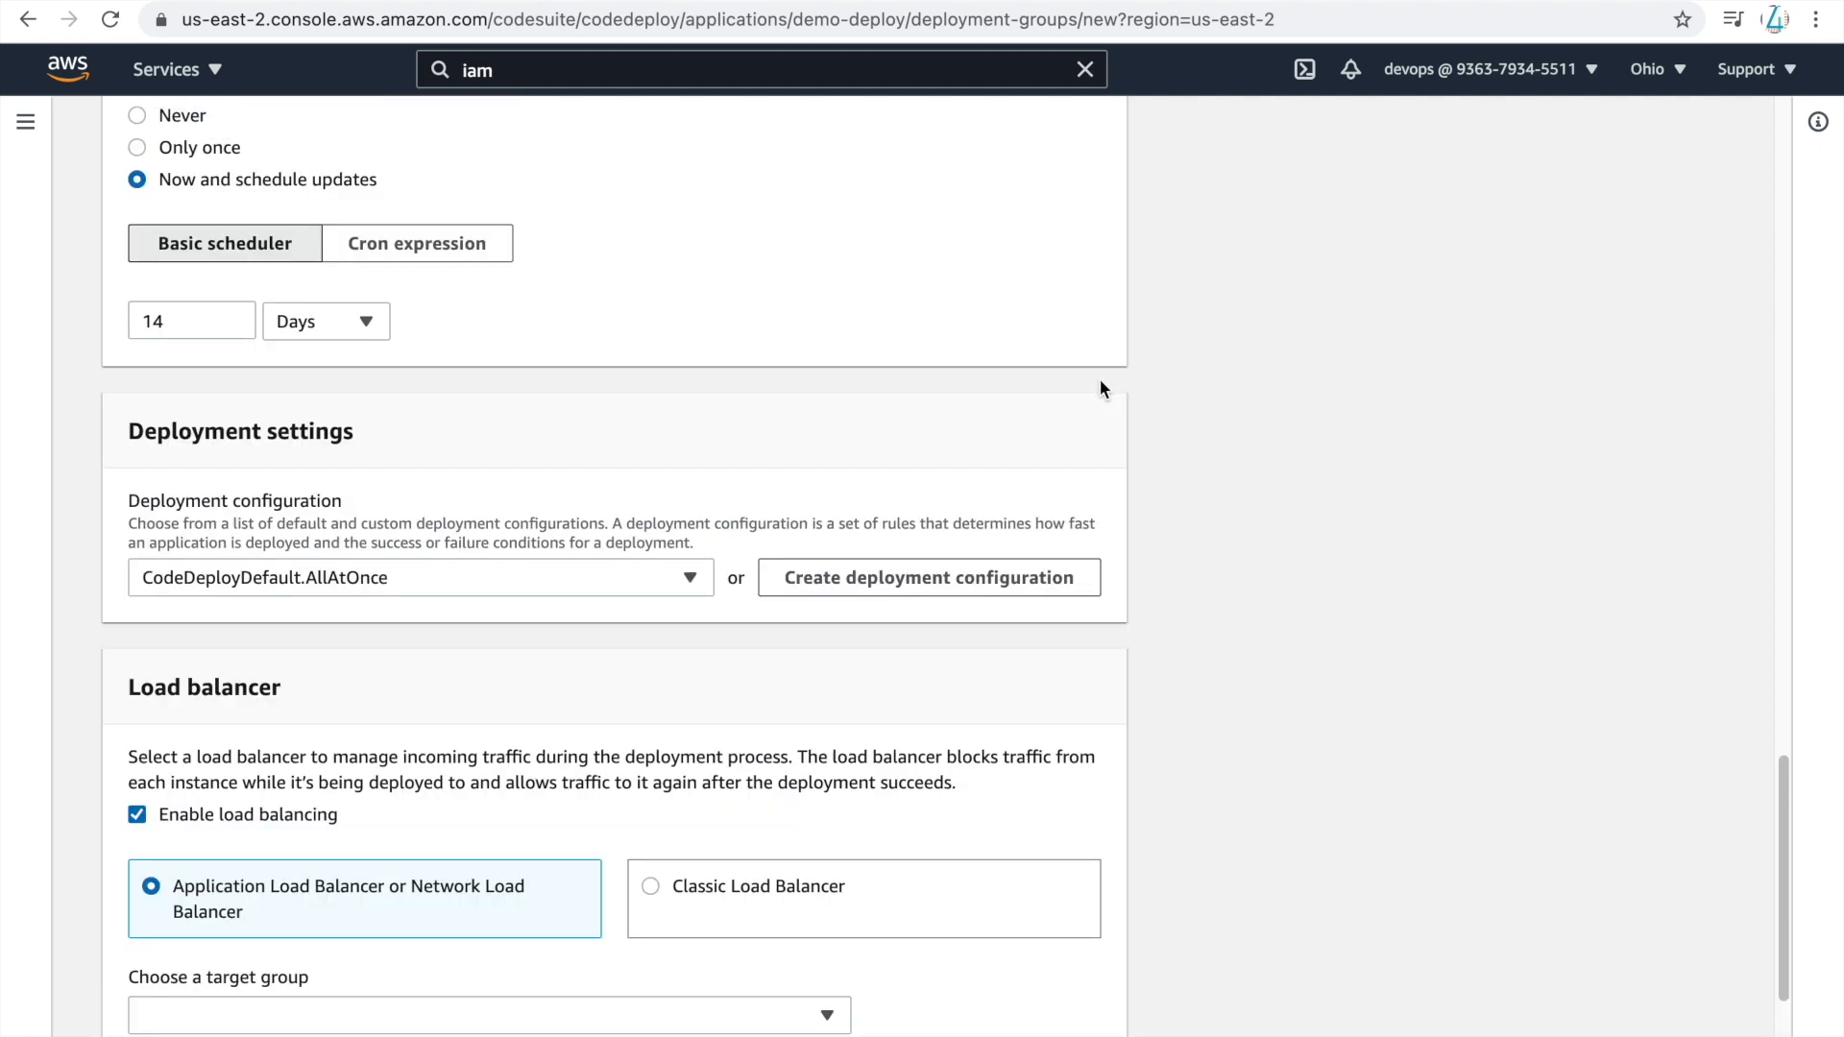
scroll(1099, 388, down, 2)
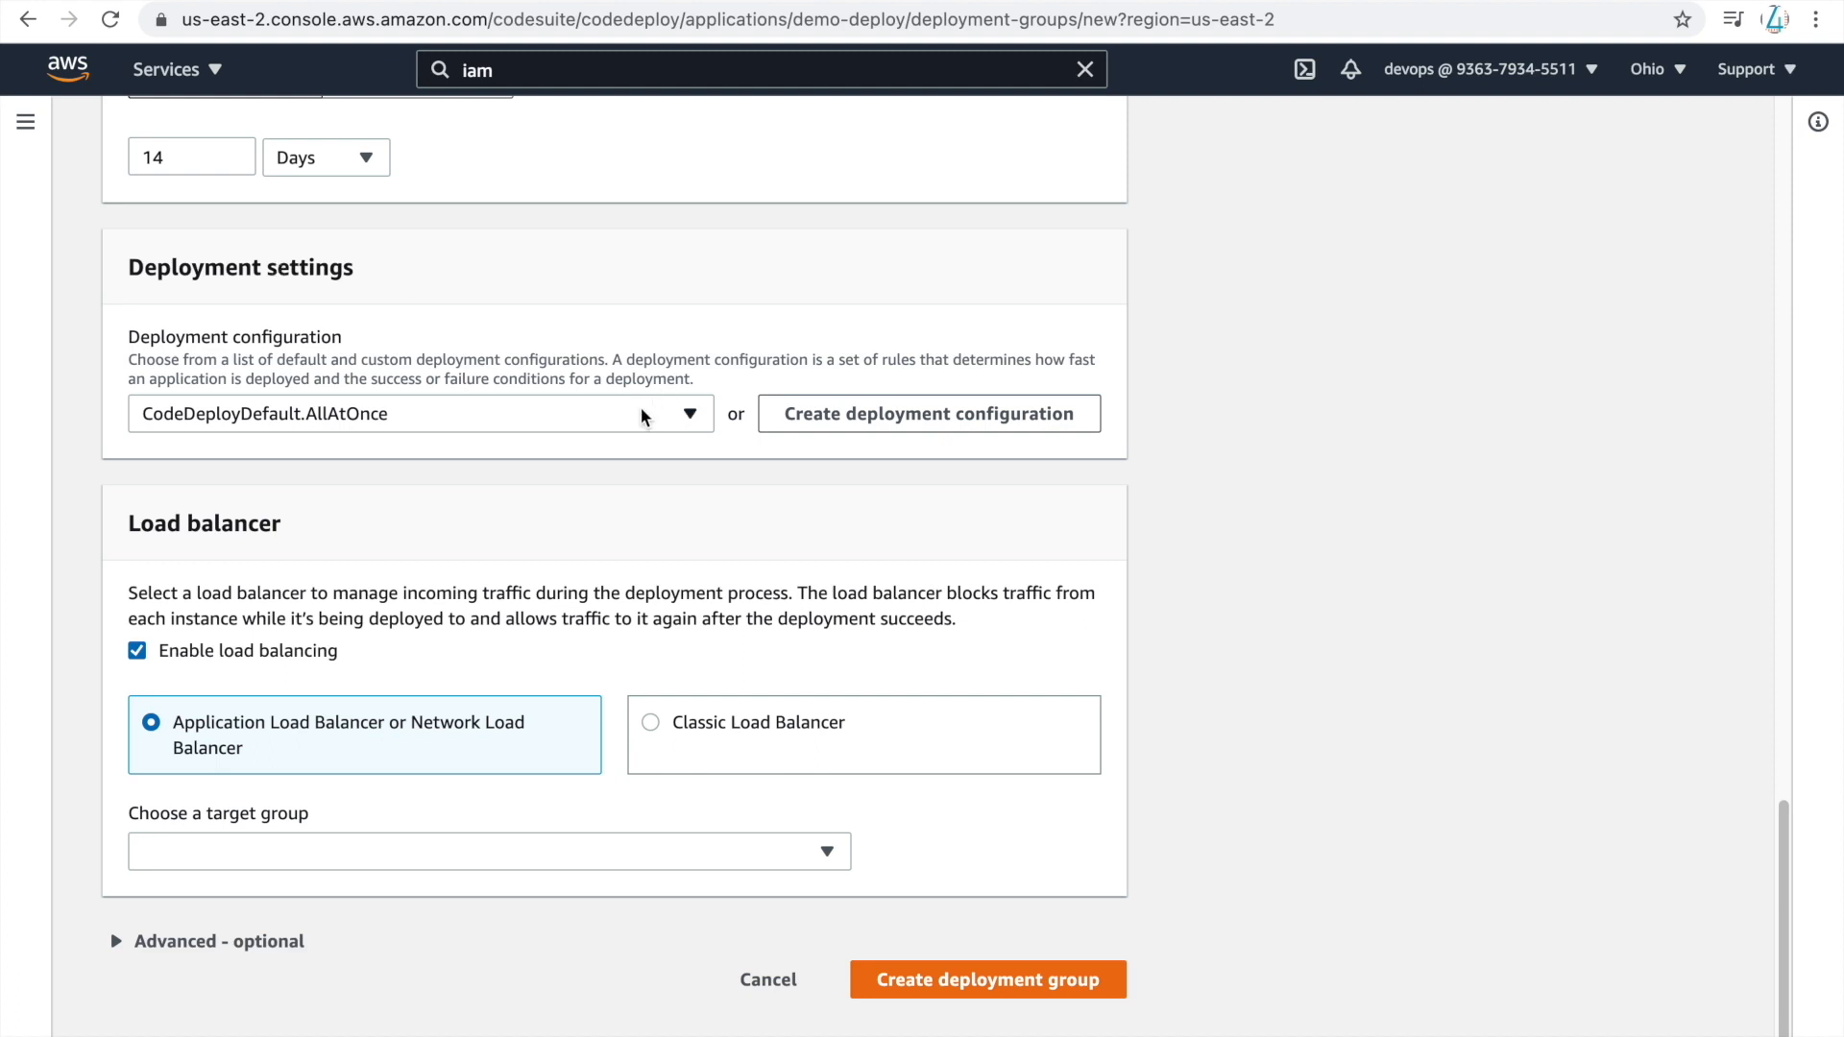
click(661, 423)
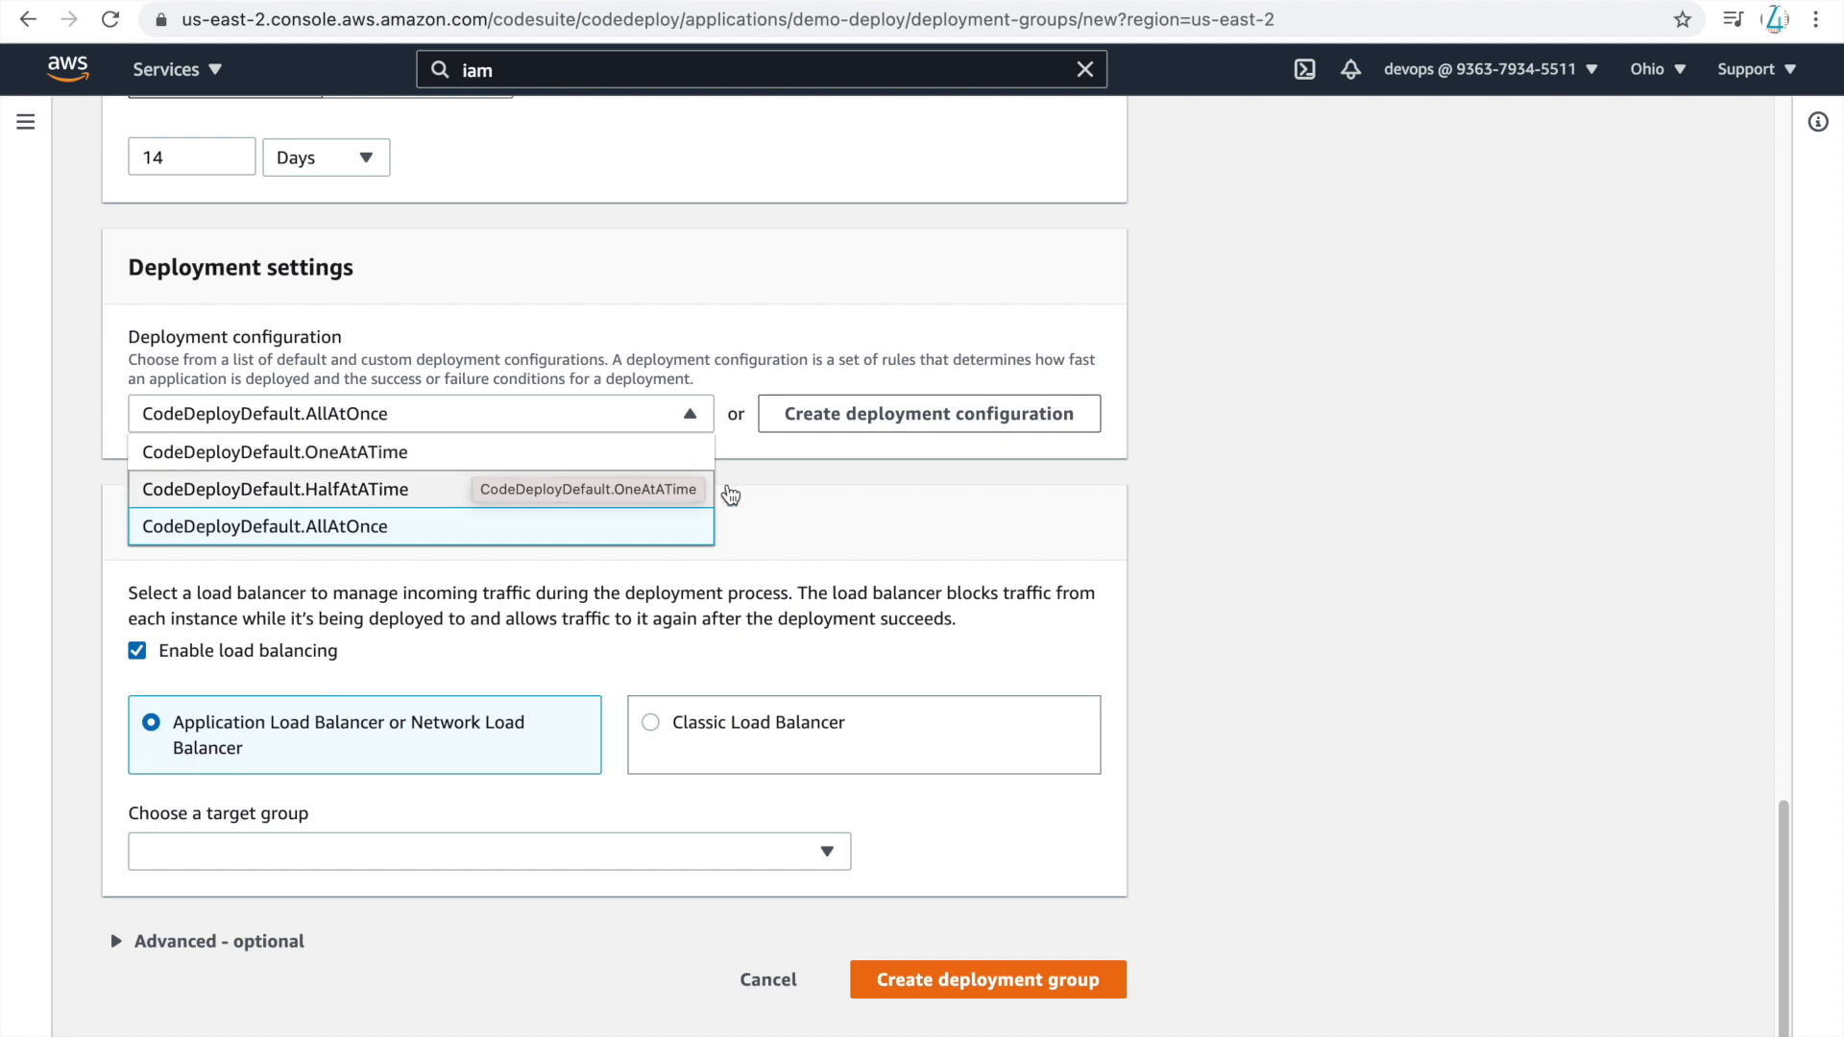
click(952, 512)
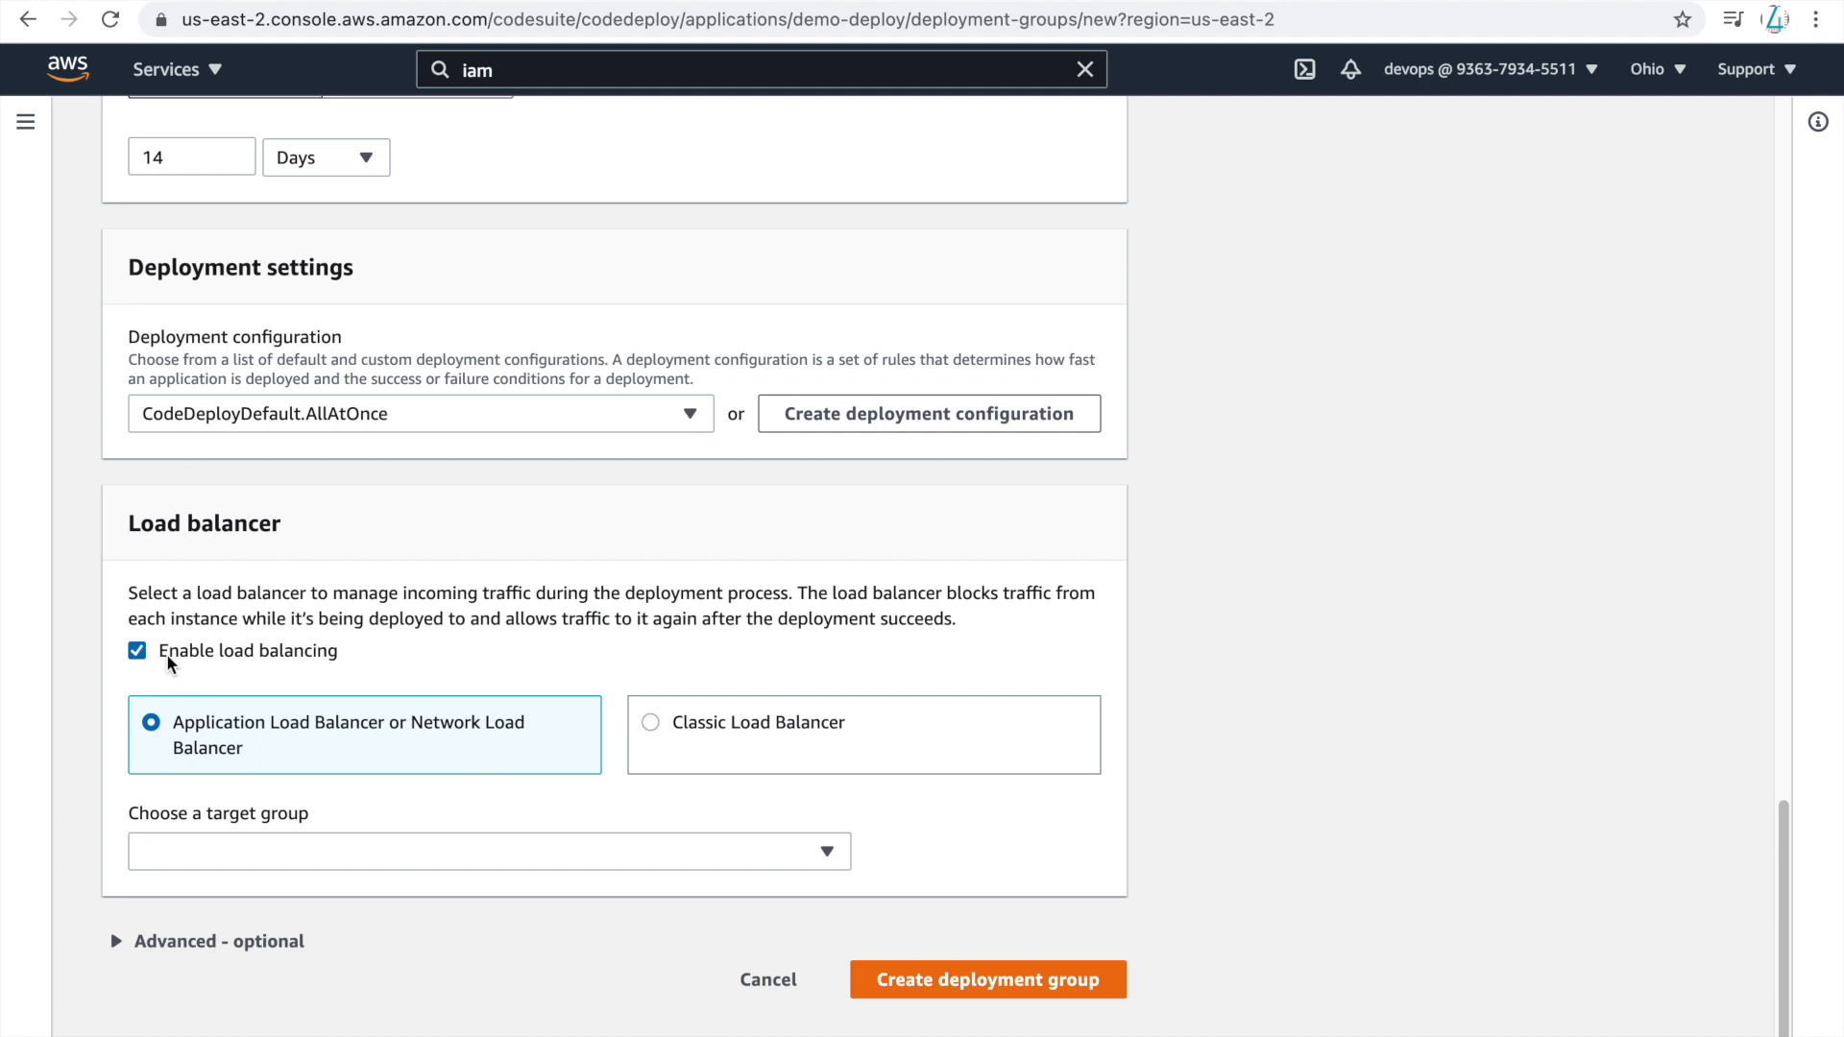
- Switch load balancing off and back on, and discard the new deployment group without creating it
click(136, 651)
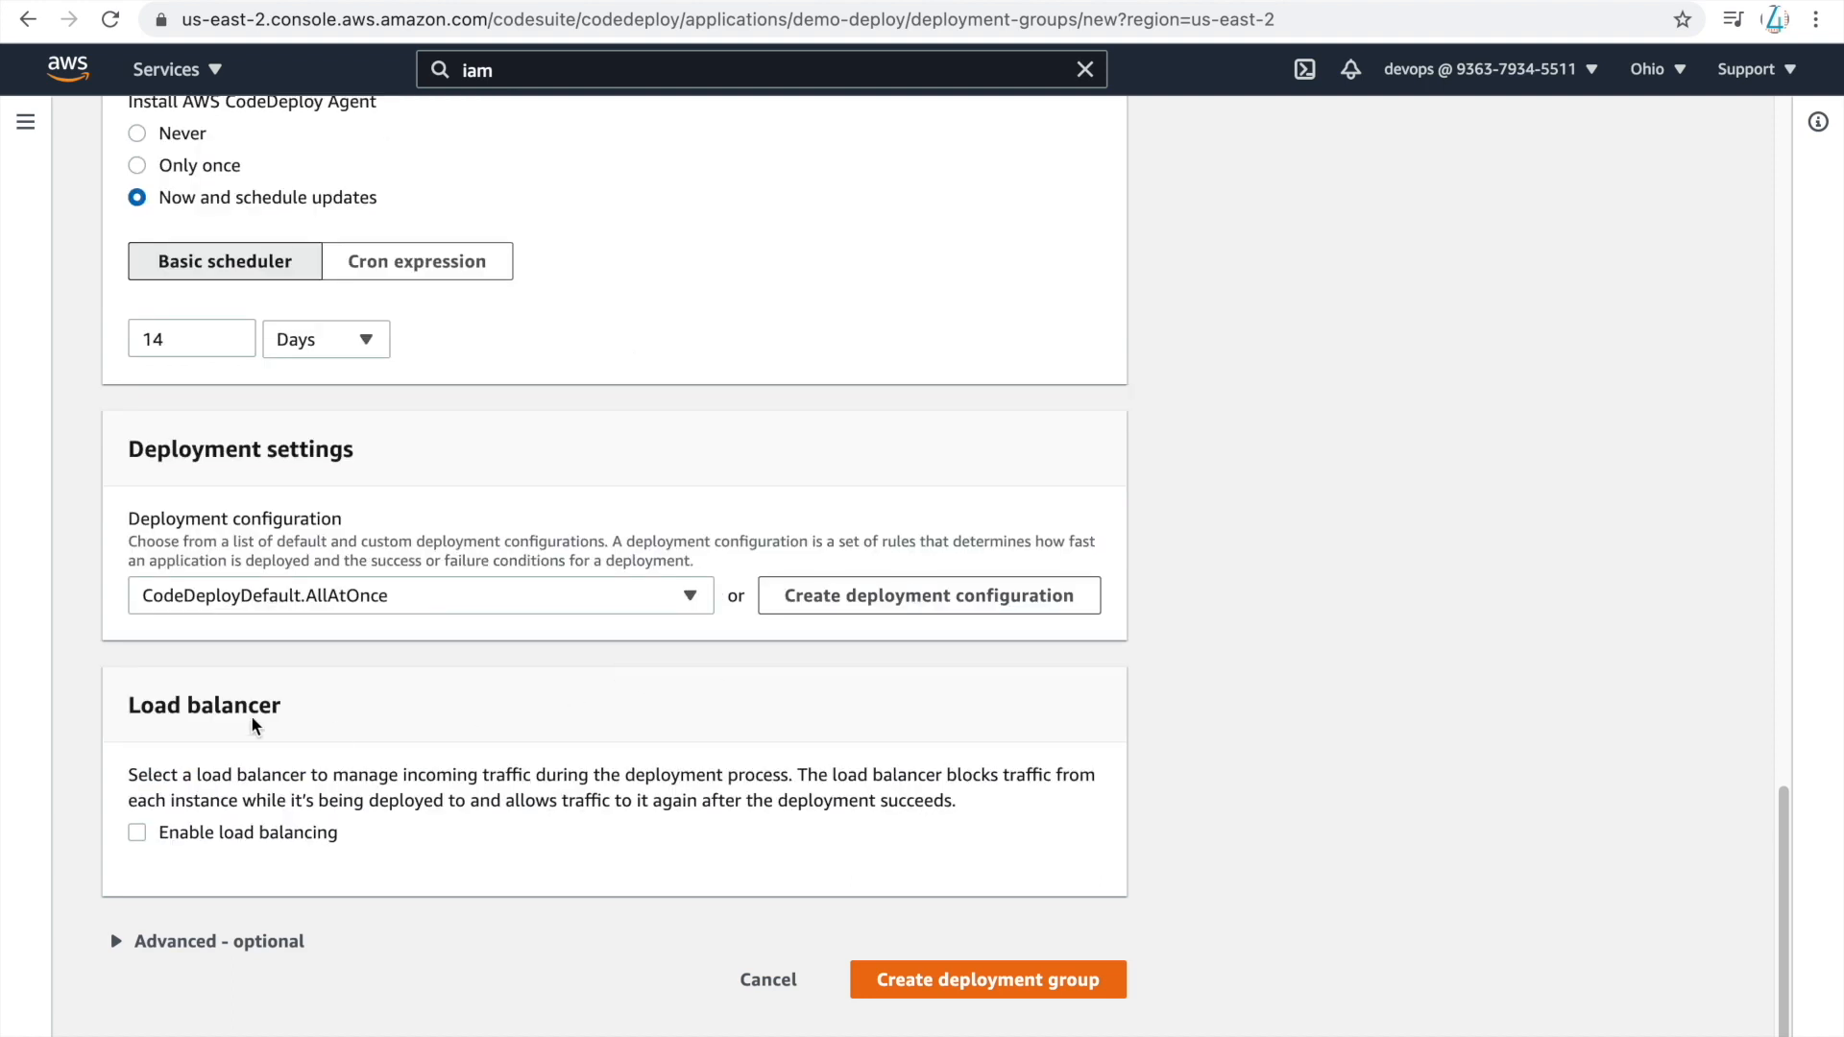
click(138, 832)
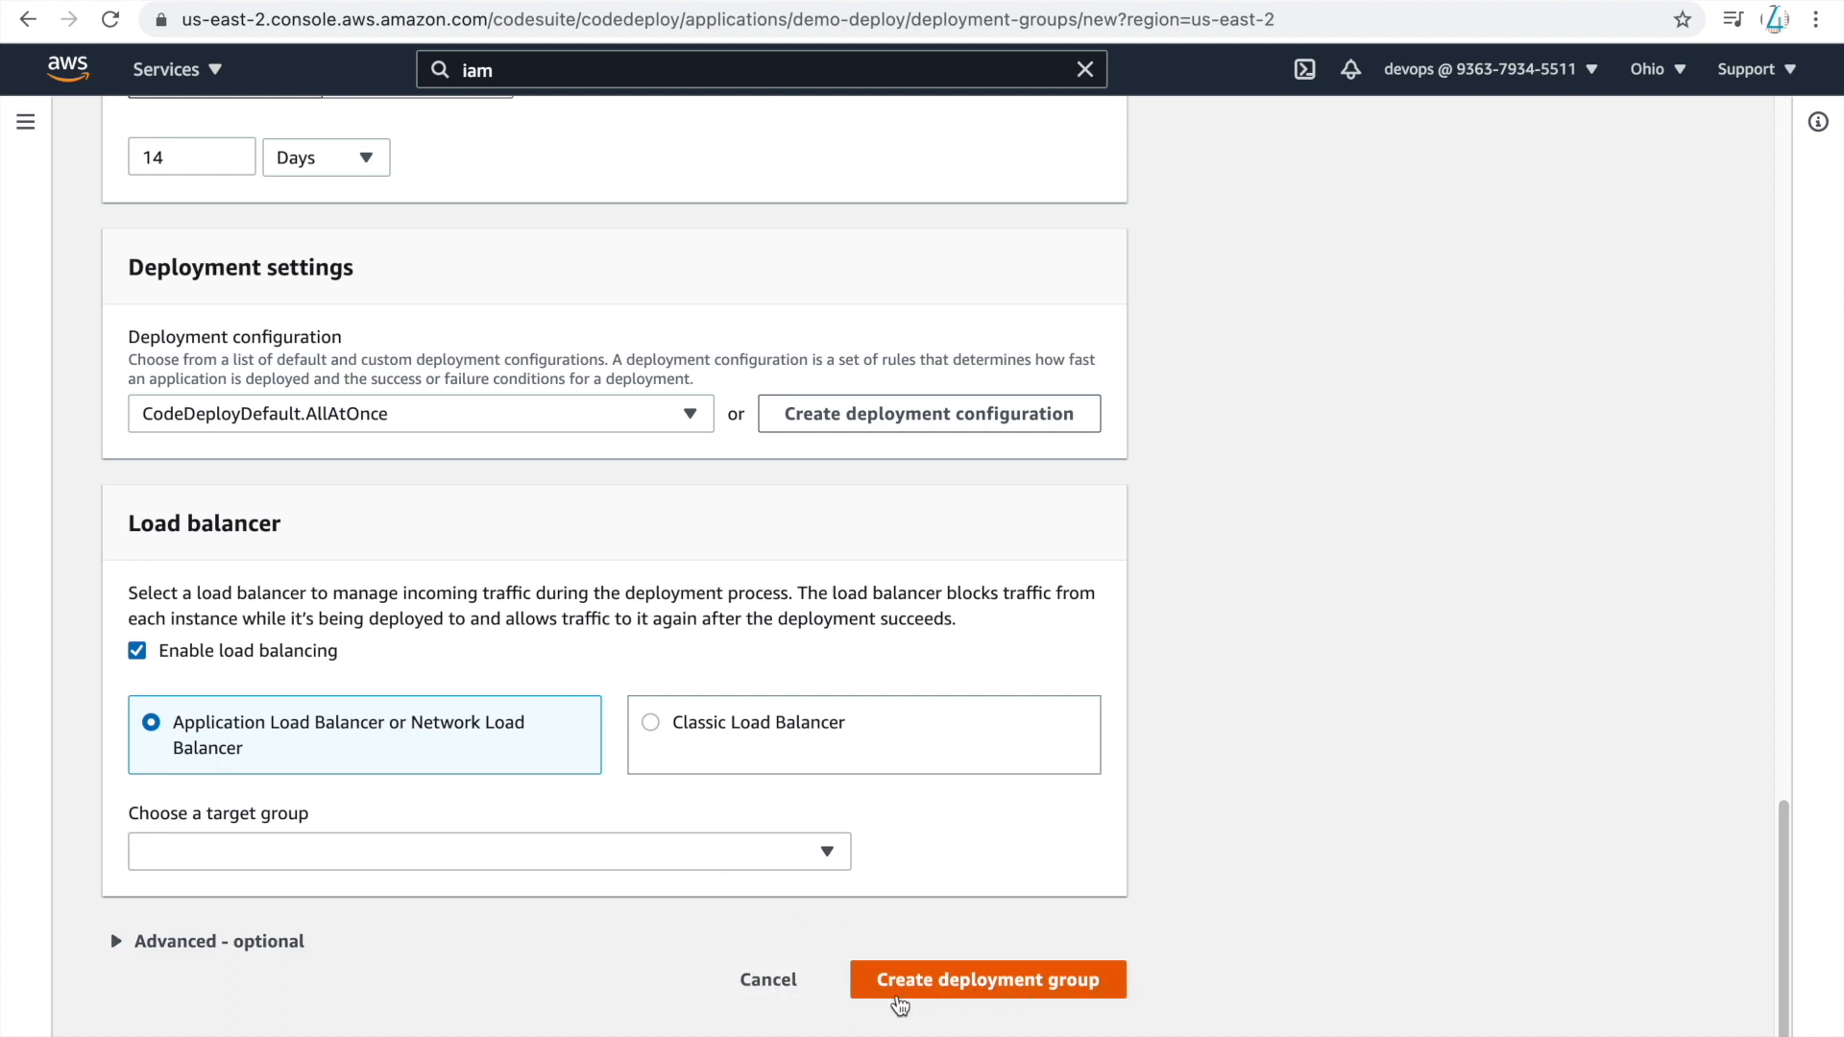
click(774, 978)
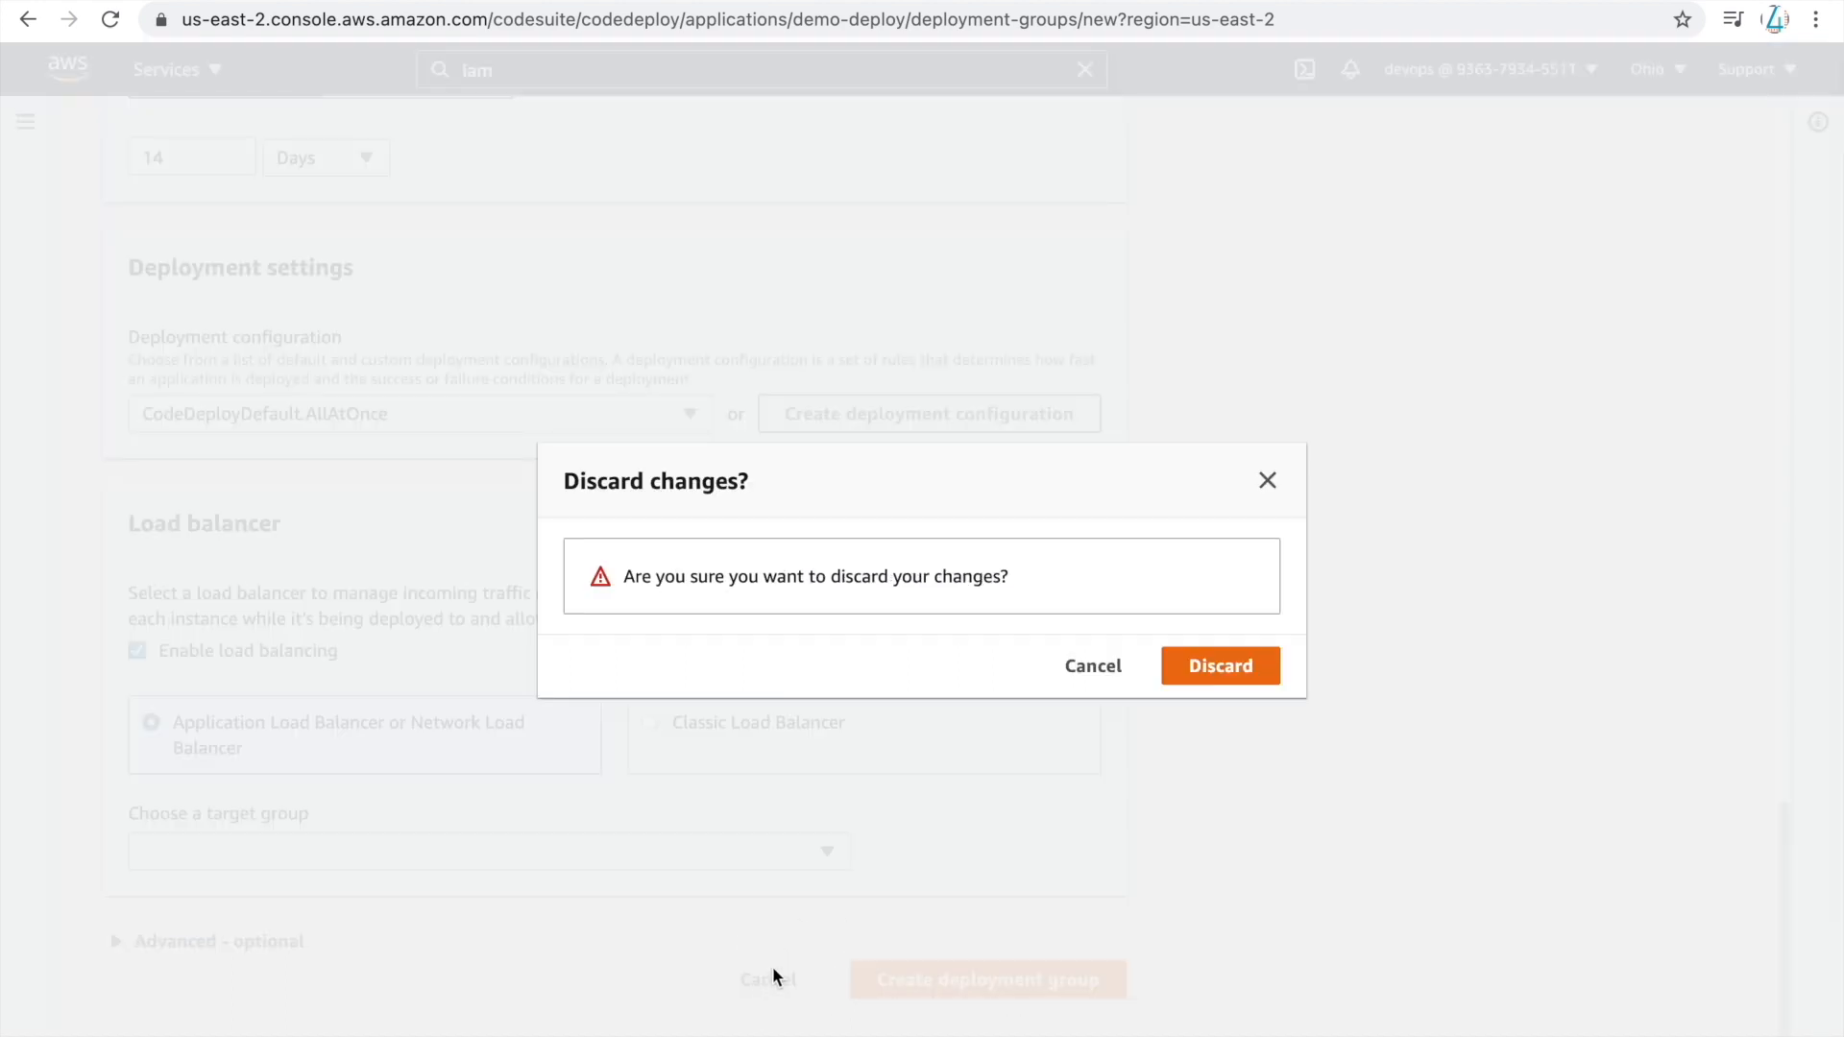
click(1214, 665)
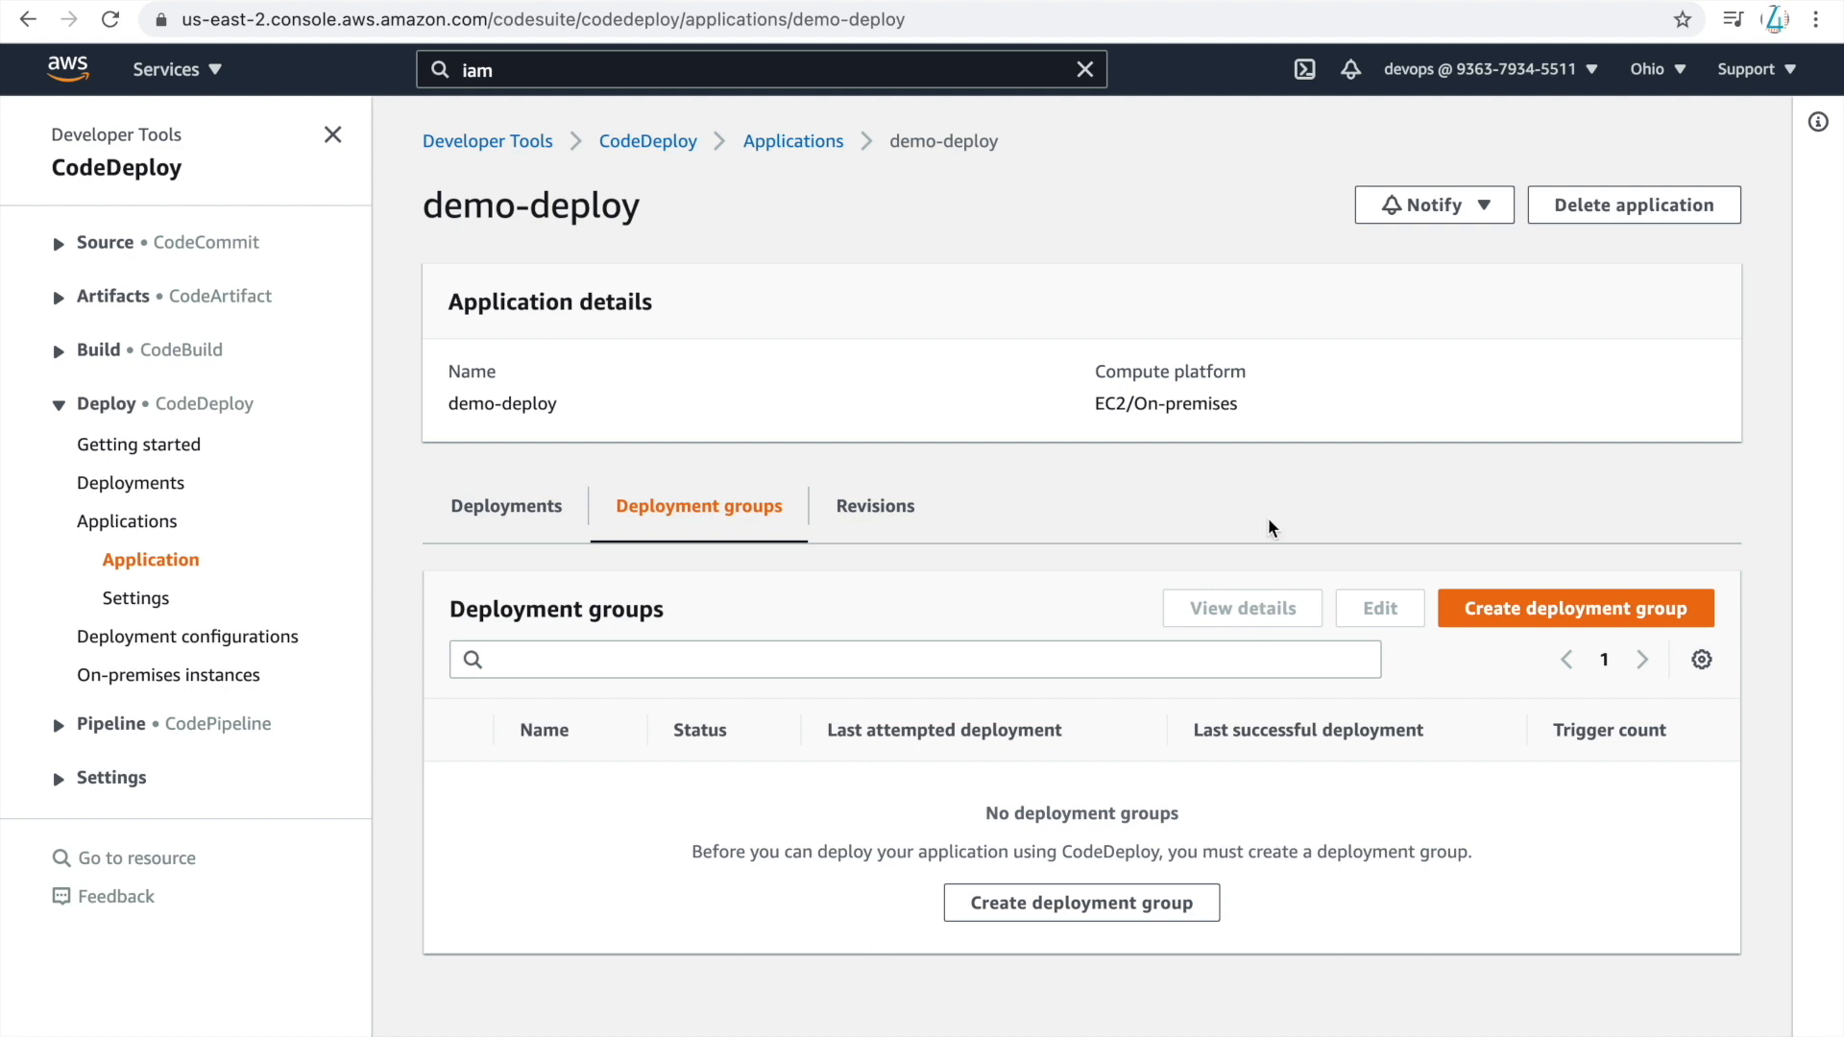
- Open the deployment history of the demo-deploy application
click(504, 510)
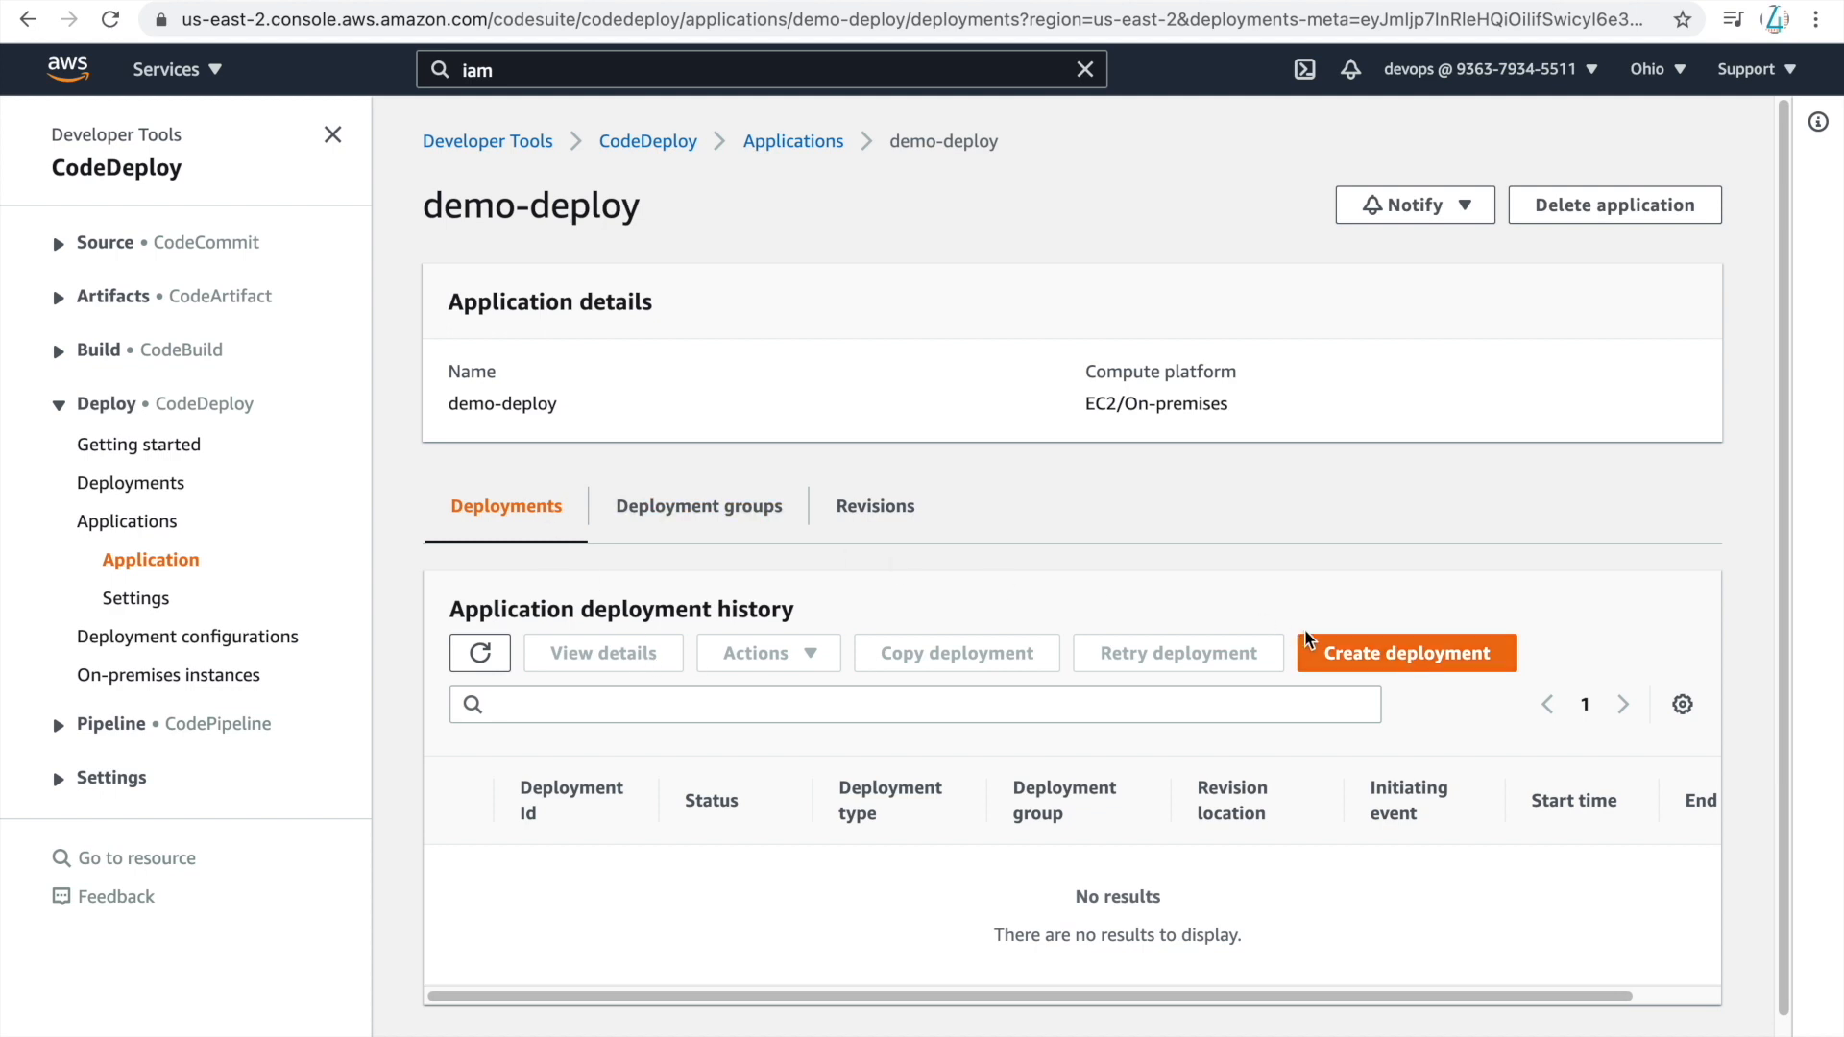
- Start a new deployment for demo-deploy and examine its deployment group choices and the accepted Amazon S3 revision location format
click(1335, 651)
click(198, 494)
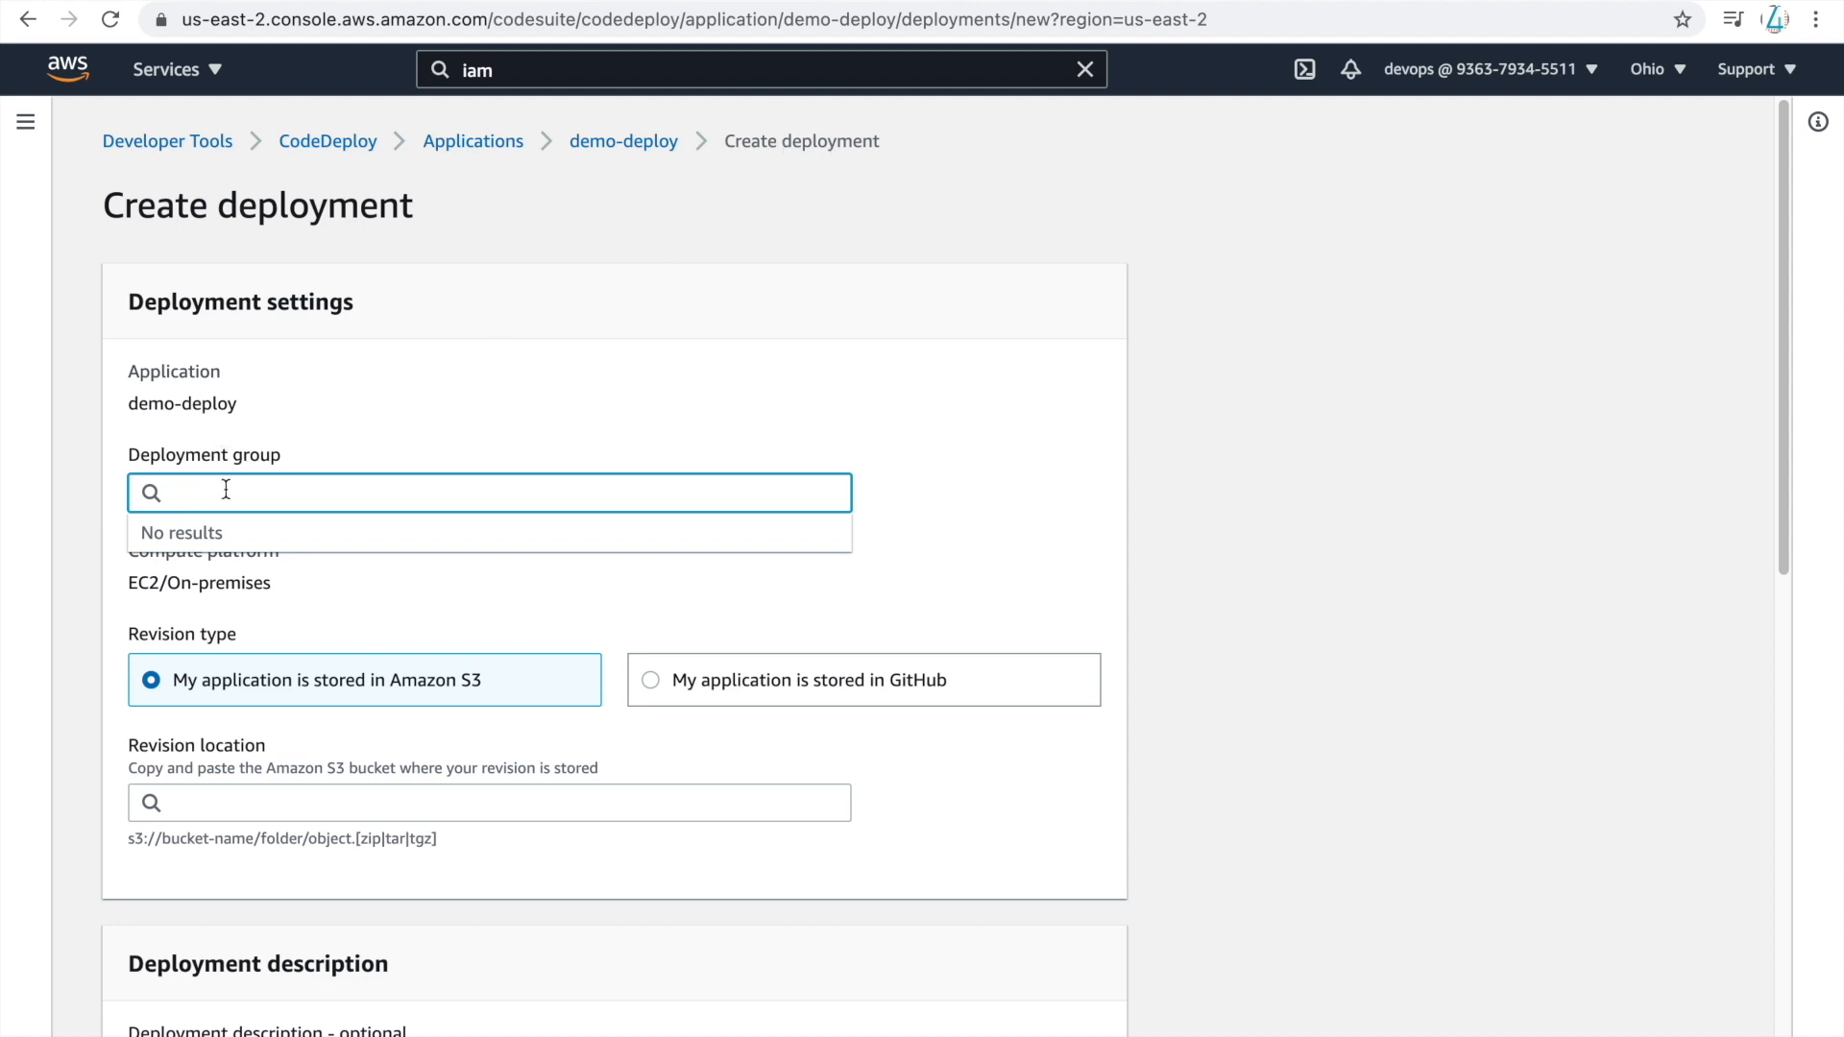
click(915, 336)
scroll(226, 509, down, 3)
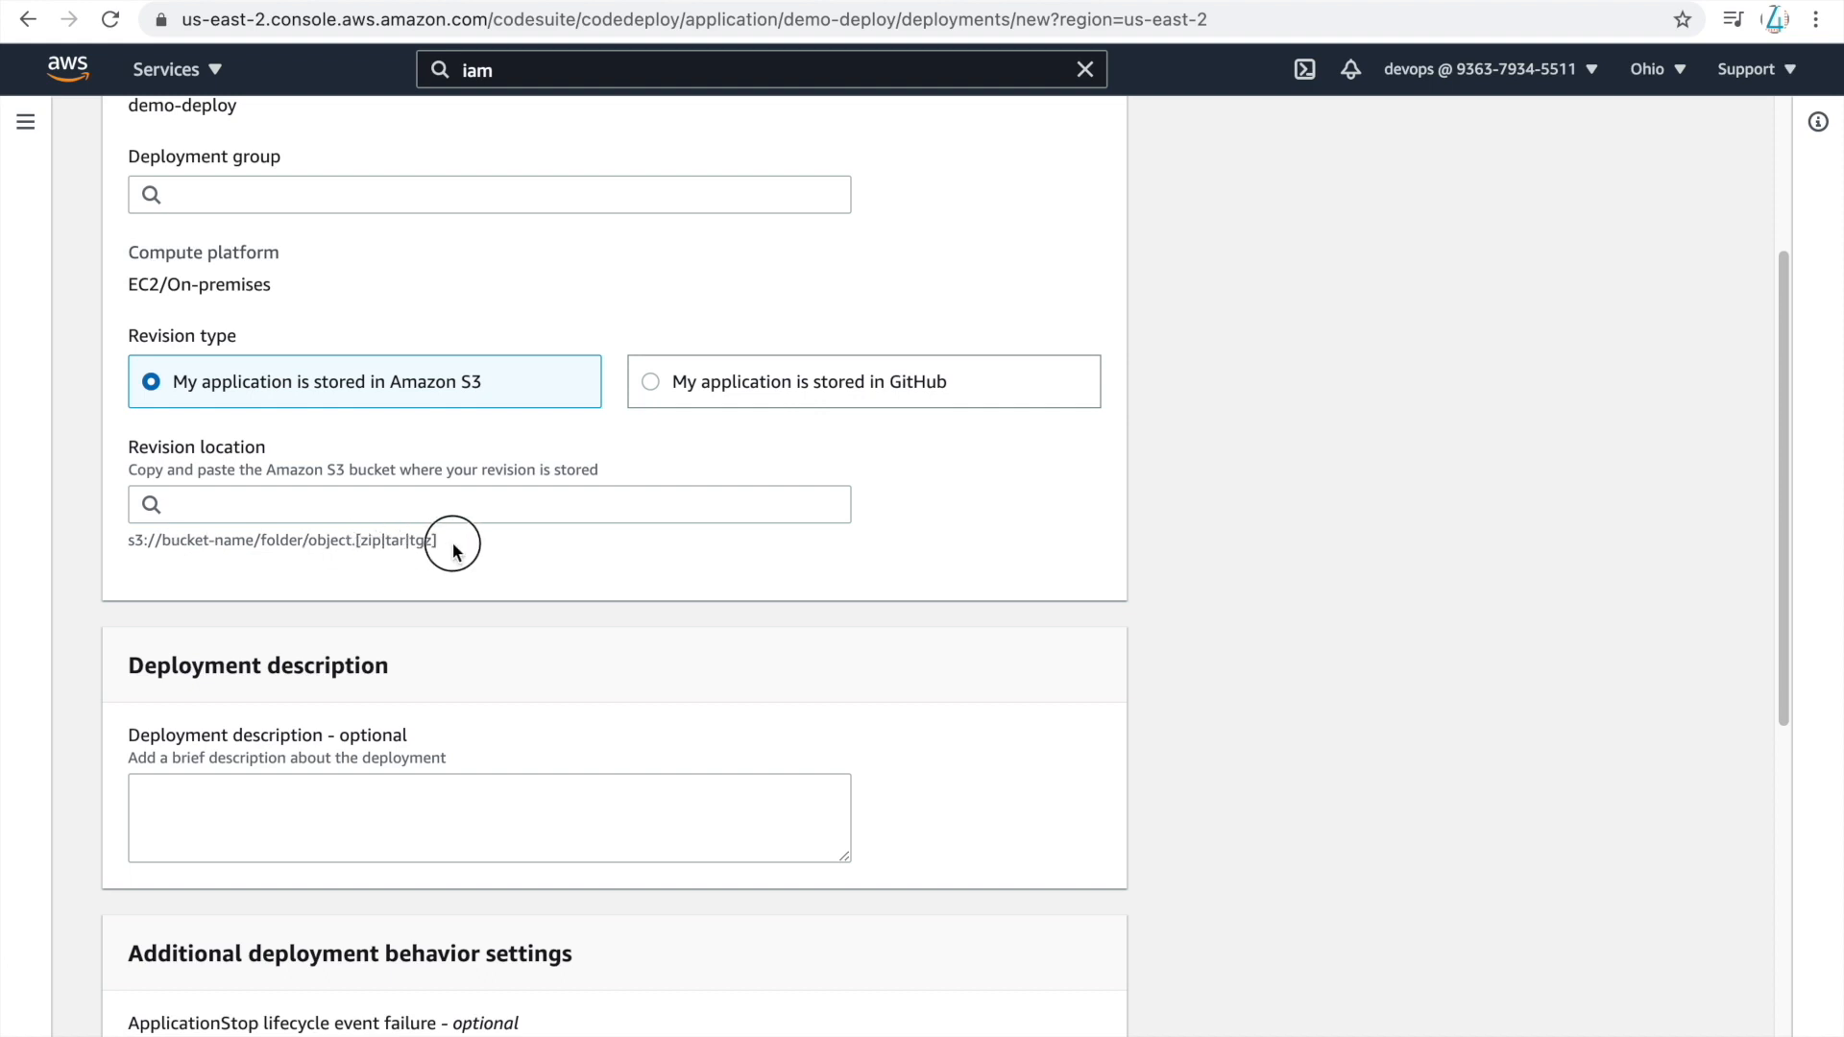
drag(345, 544, 463, 554)
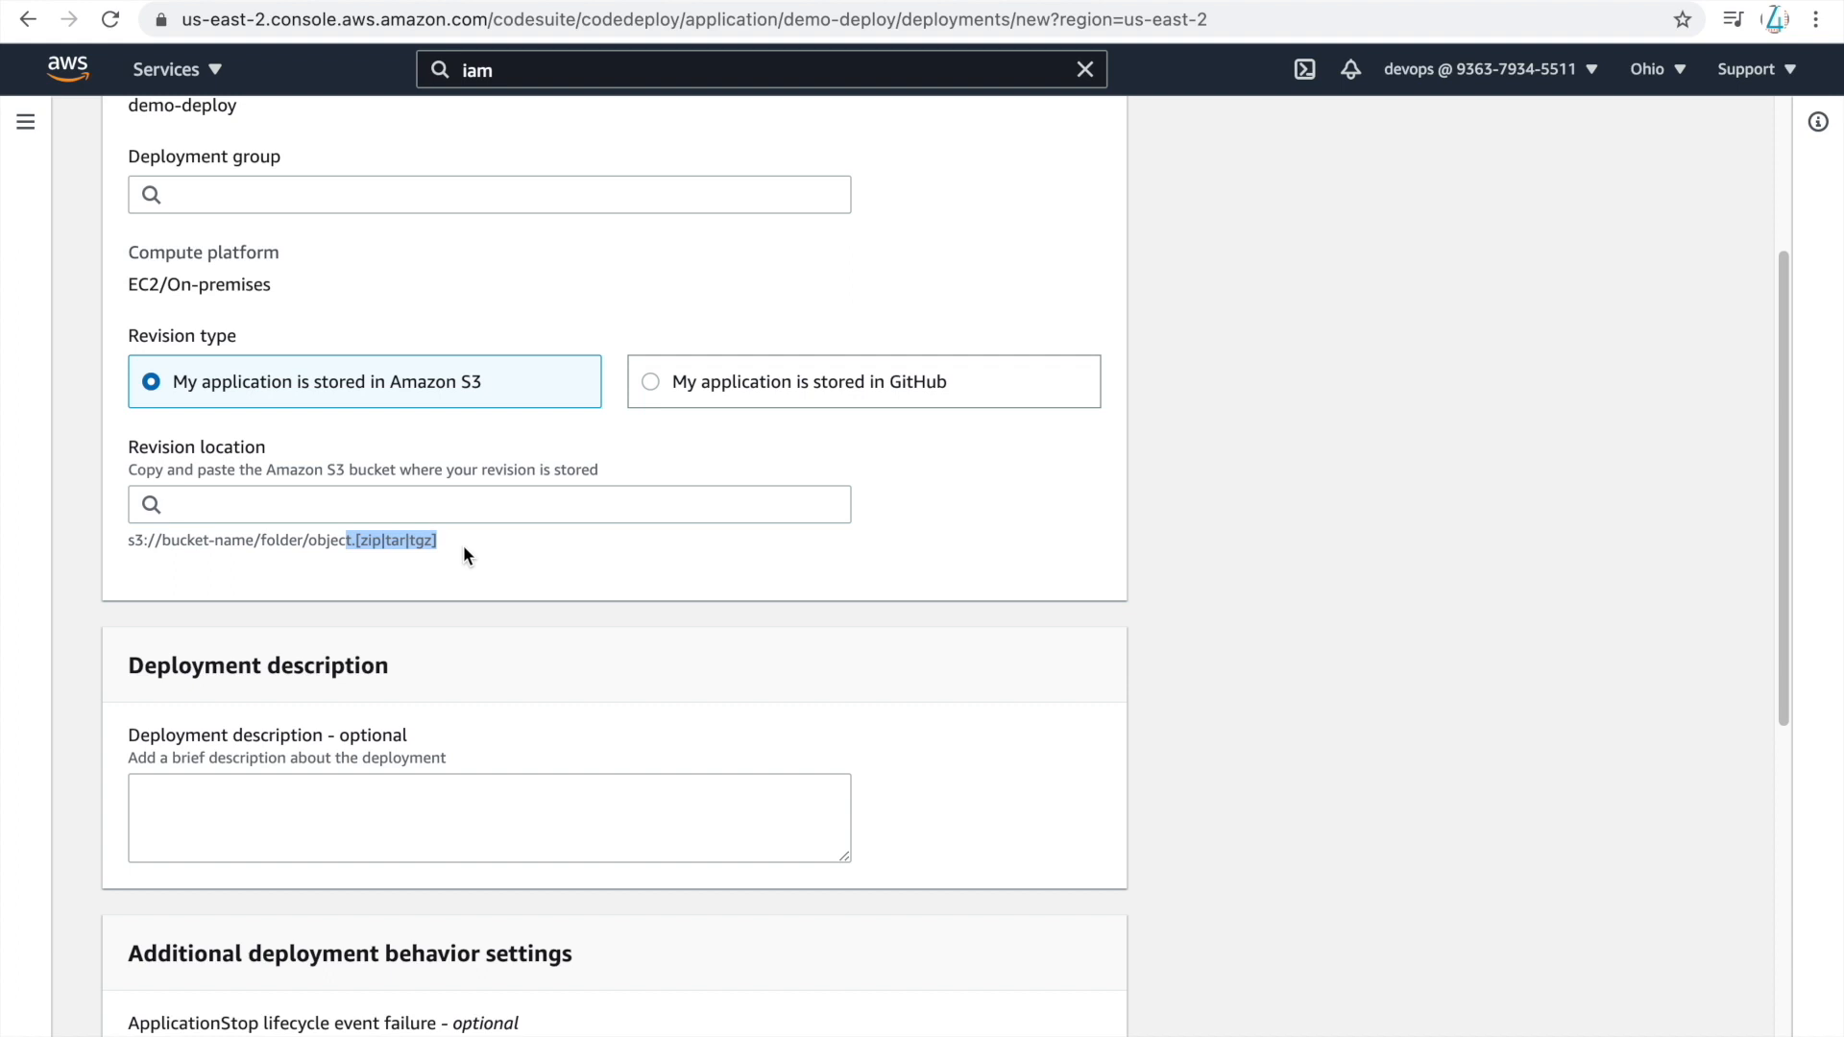
scroll(793, 504, down, 1)
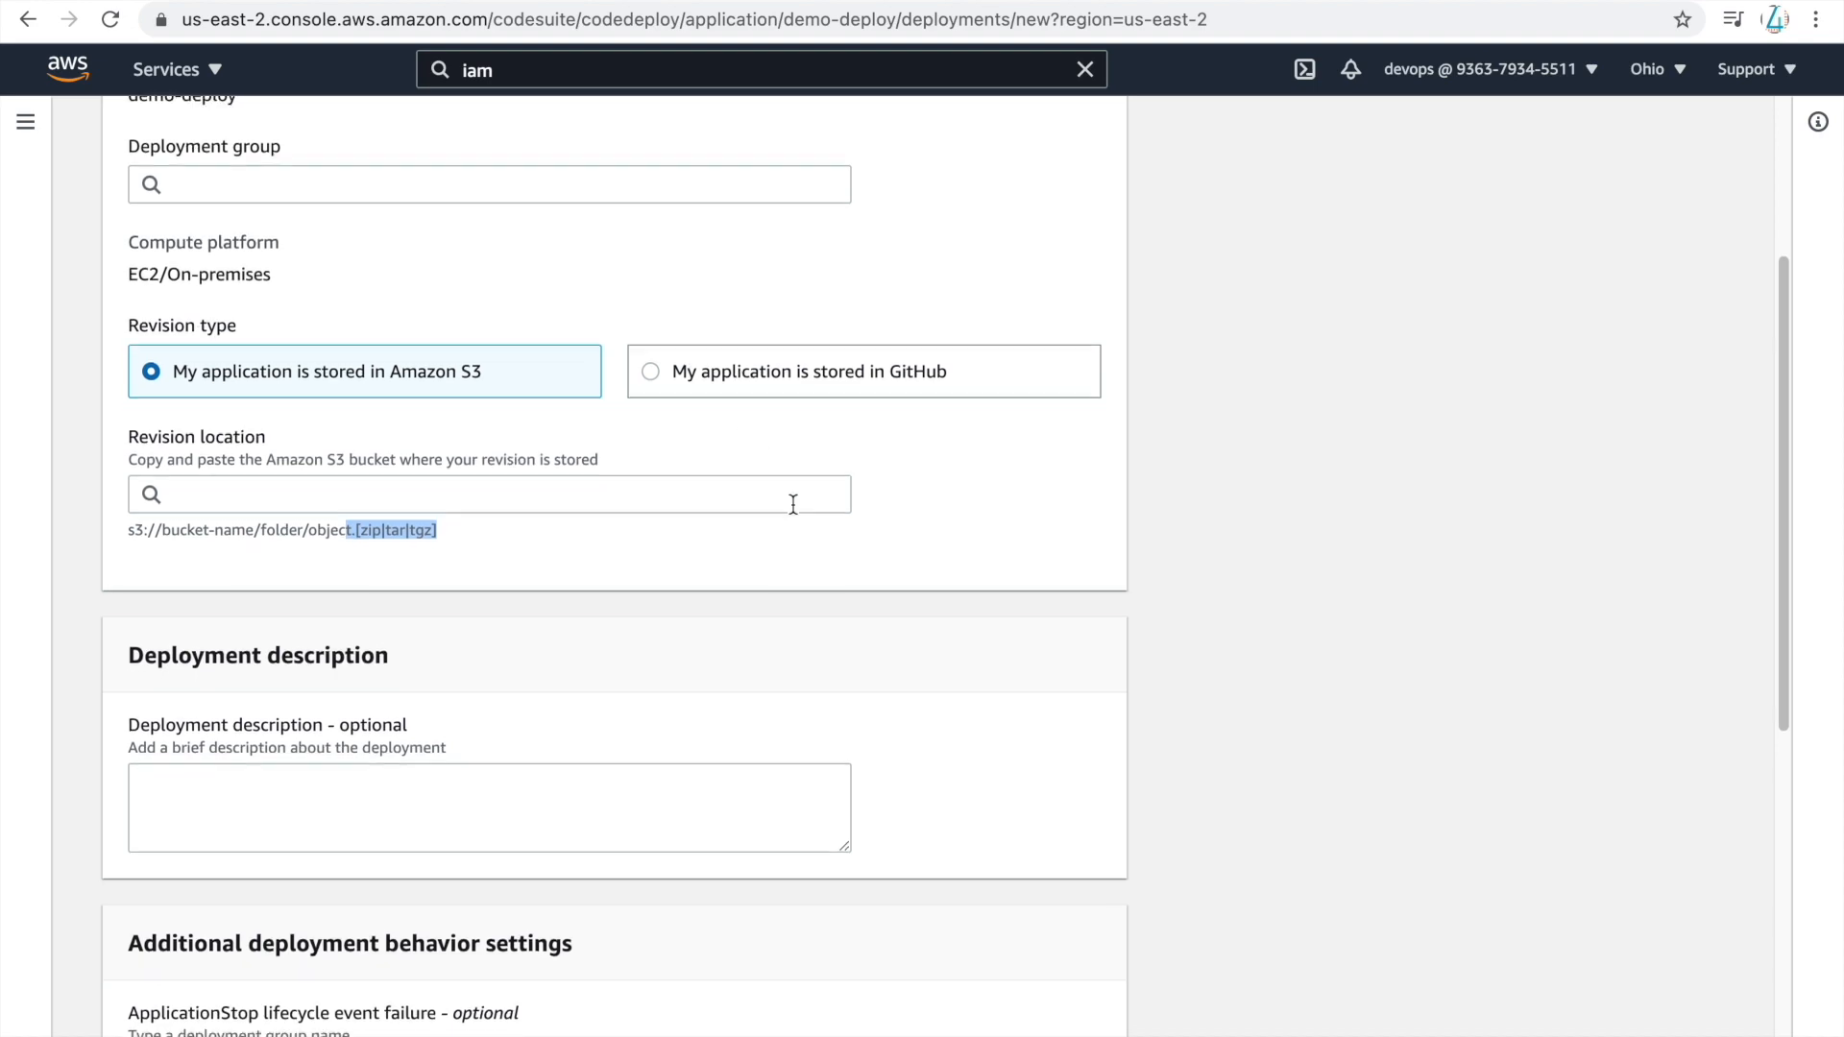
- Review the deployment's content options, deployment group overrides and rollback configuration overrides, and discard the deployment without creating it
scroll(793, 505, down, 5)
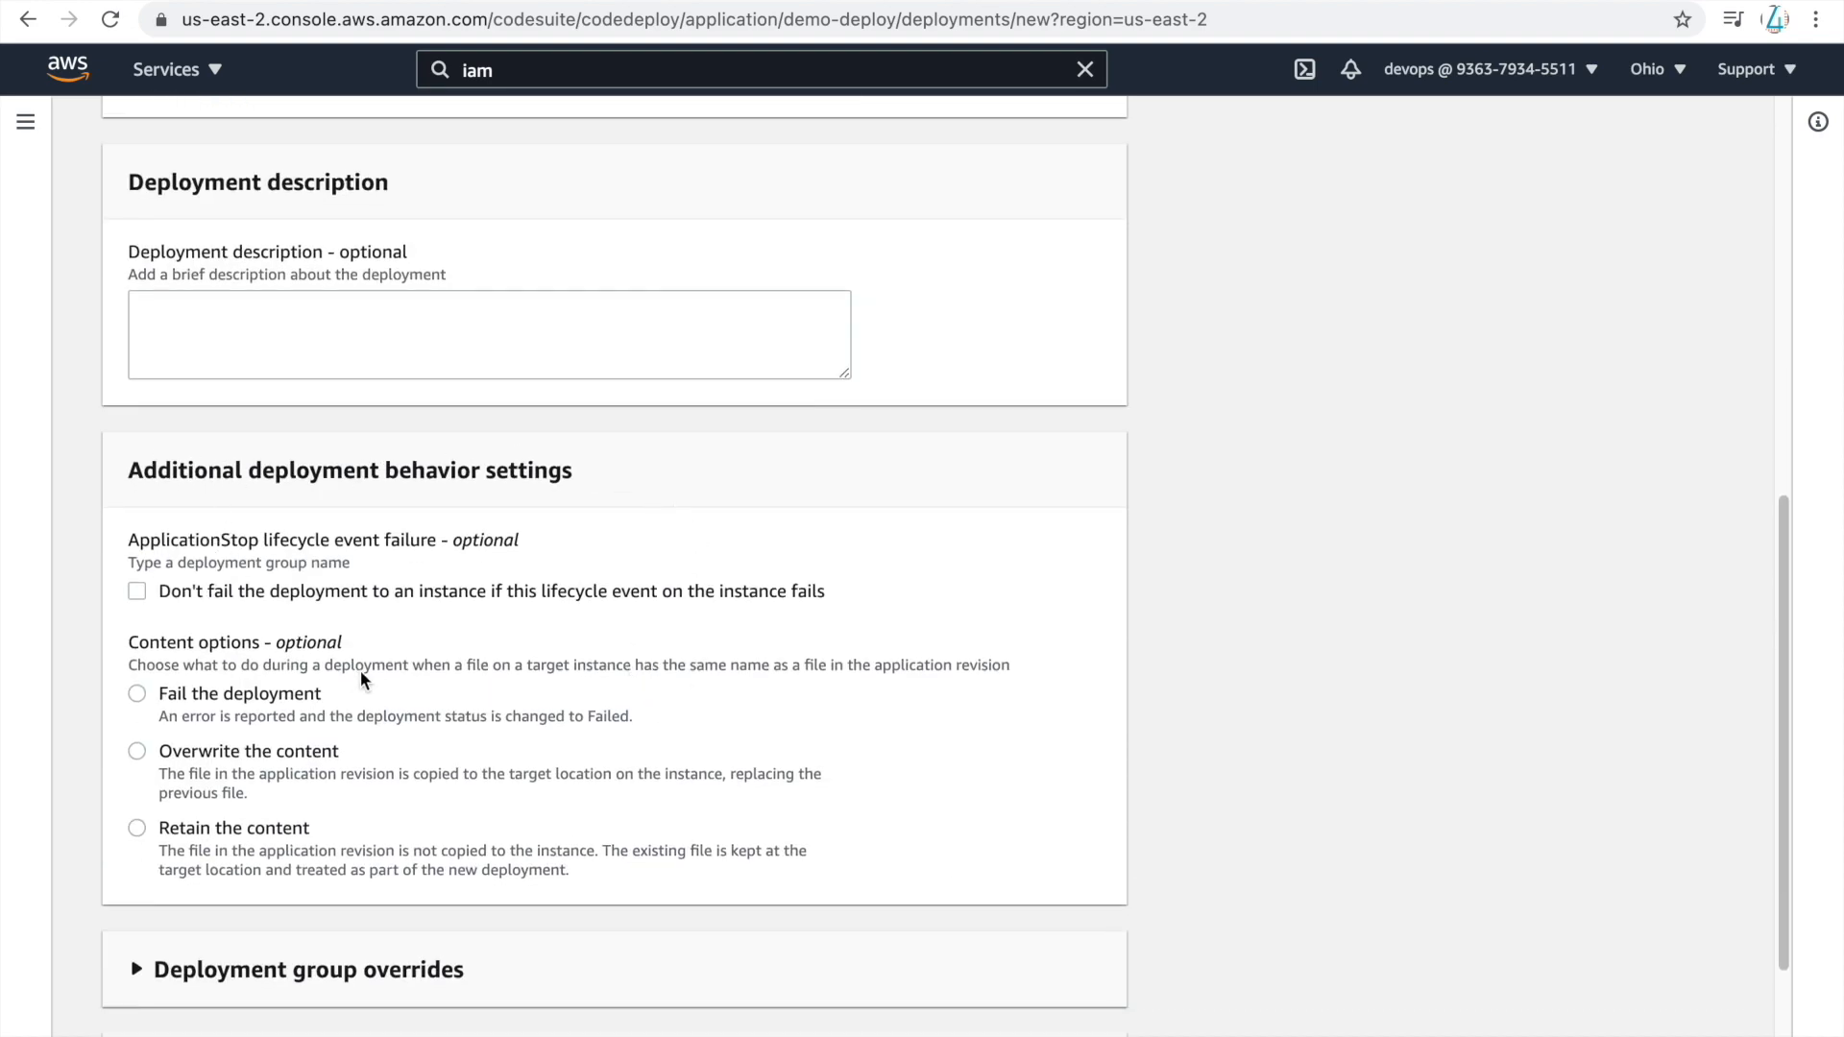
scroll(377, 799, down, 2)
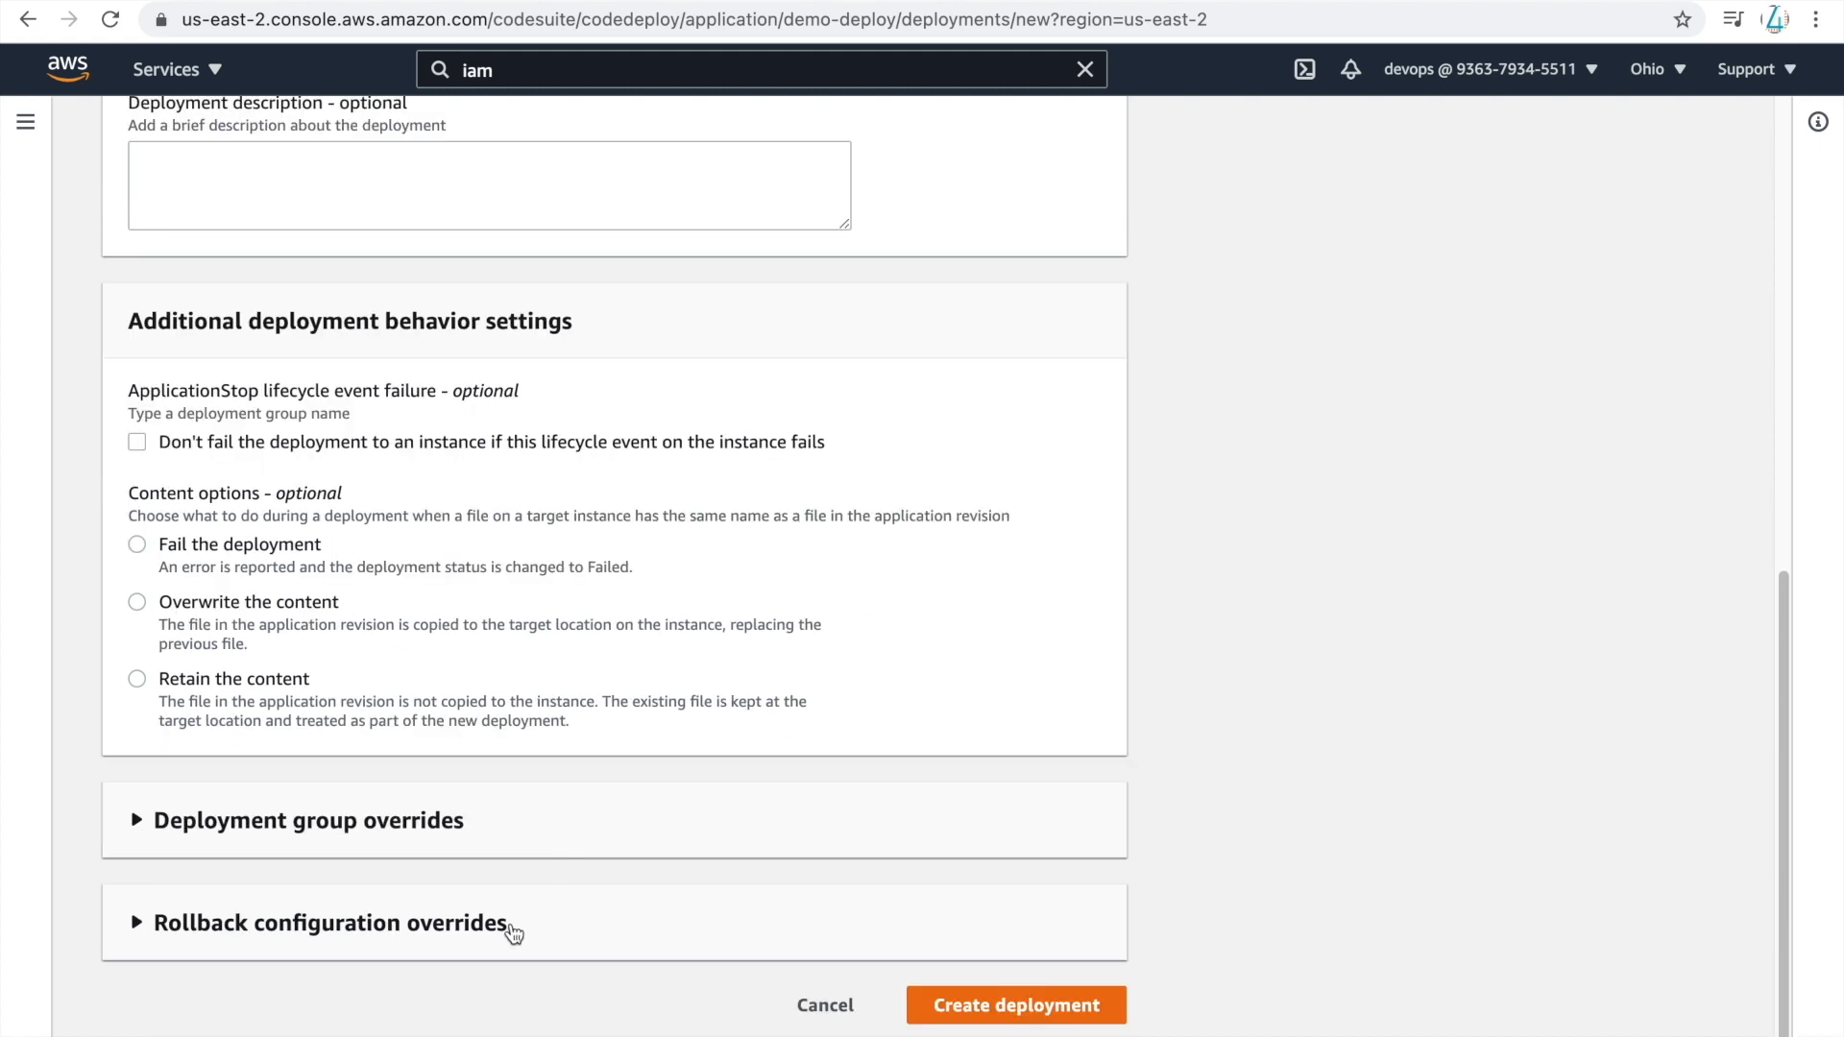
click(403, 825)
scroll(870, 748, down, 1)
scroll(870, 739, down, 1)
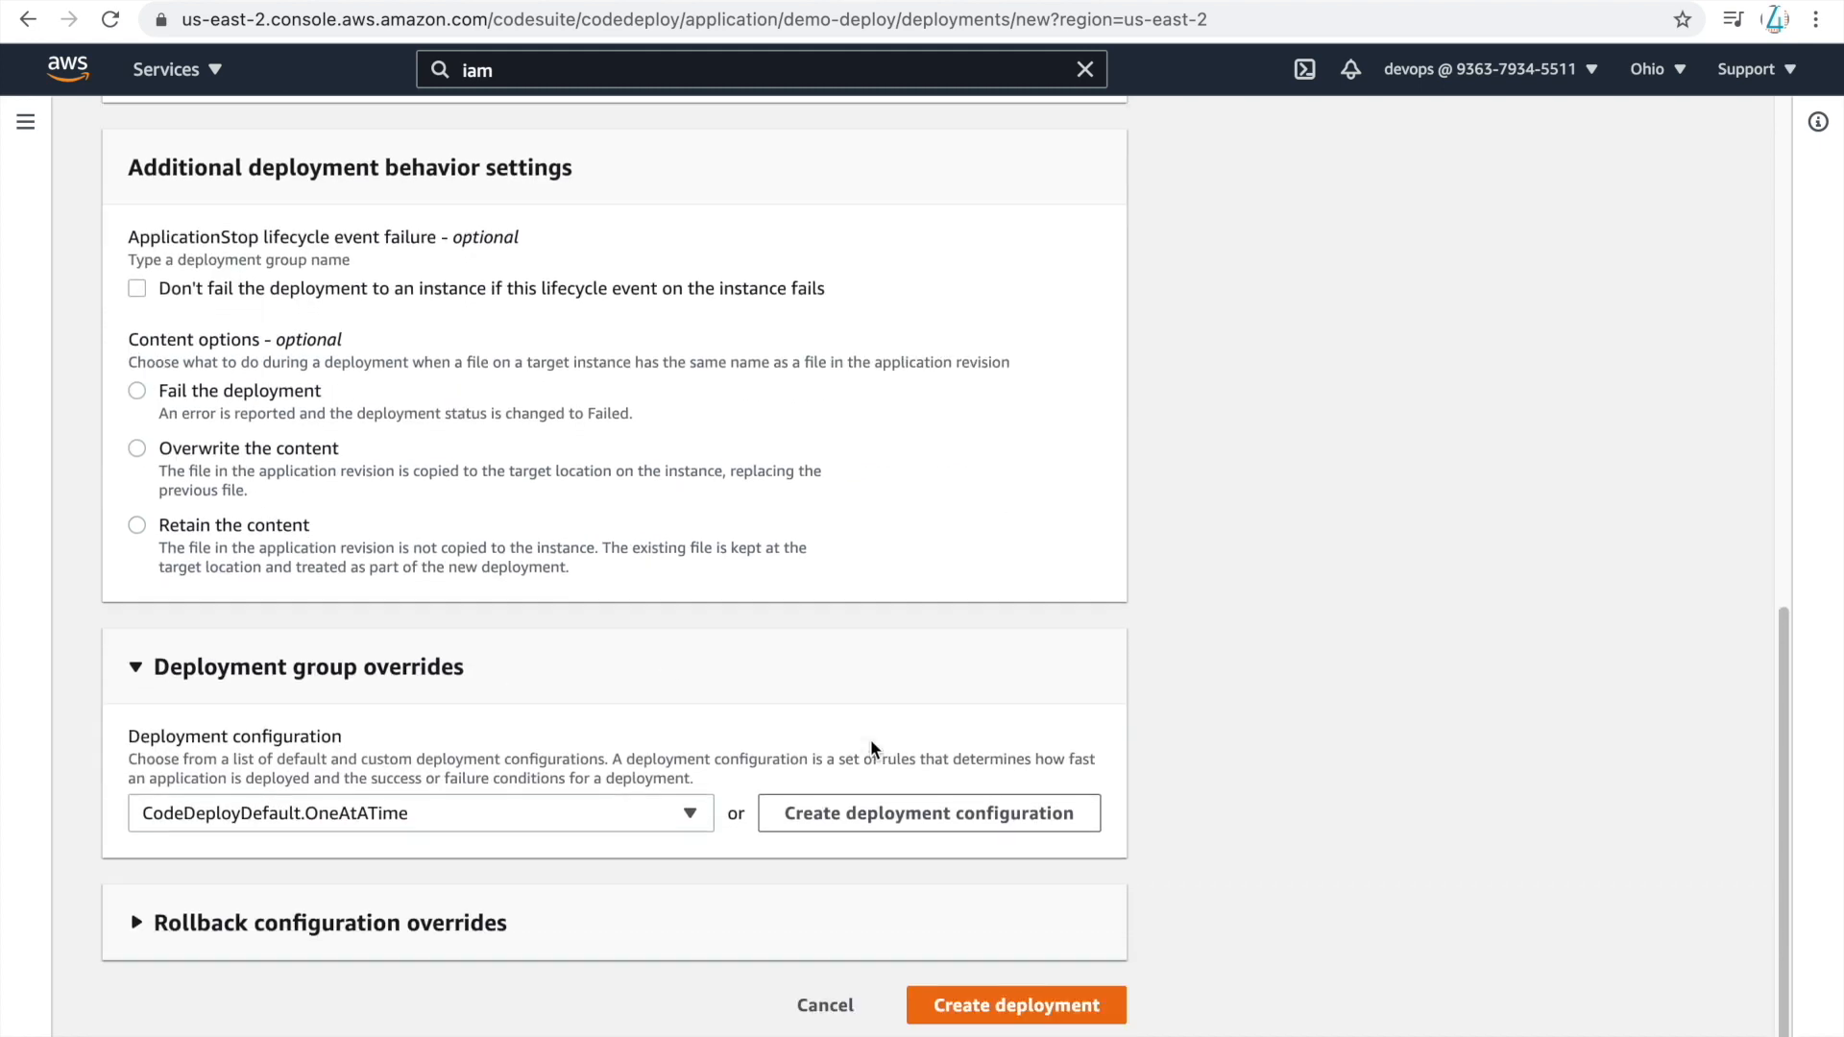
click(441, 942)
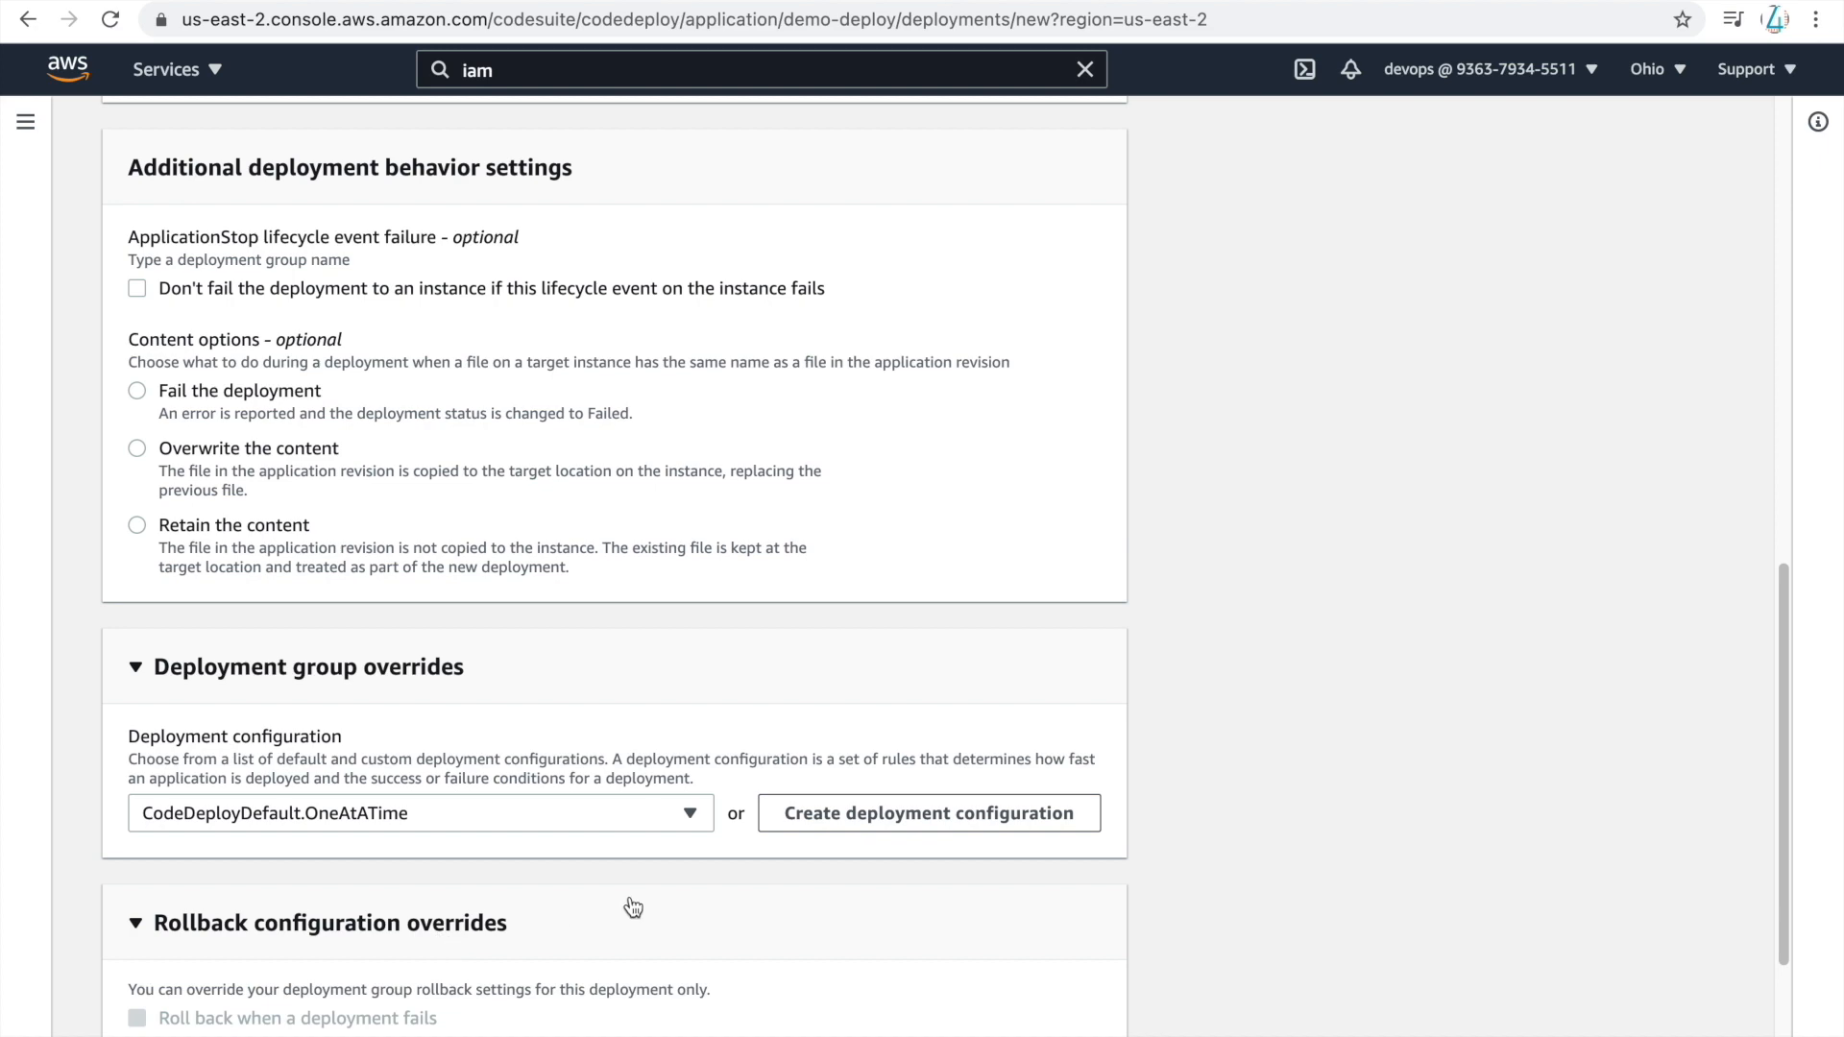
scroll(491, 862, down, 2)
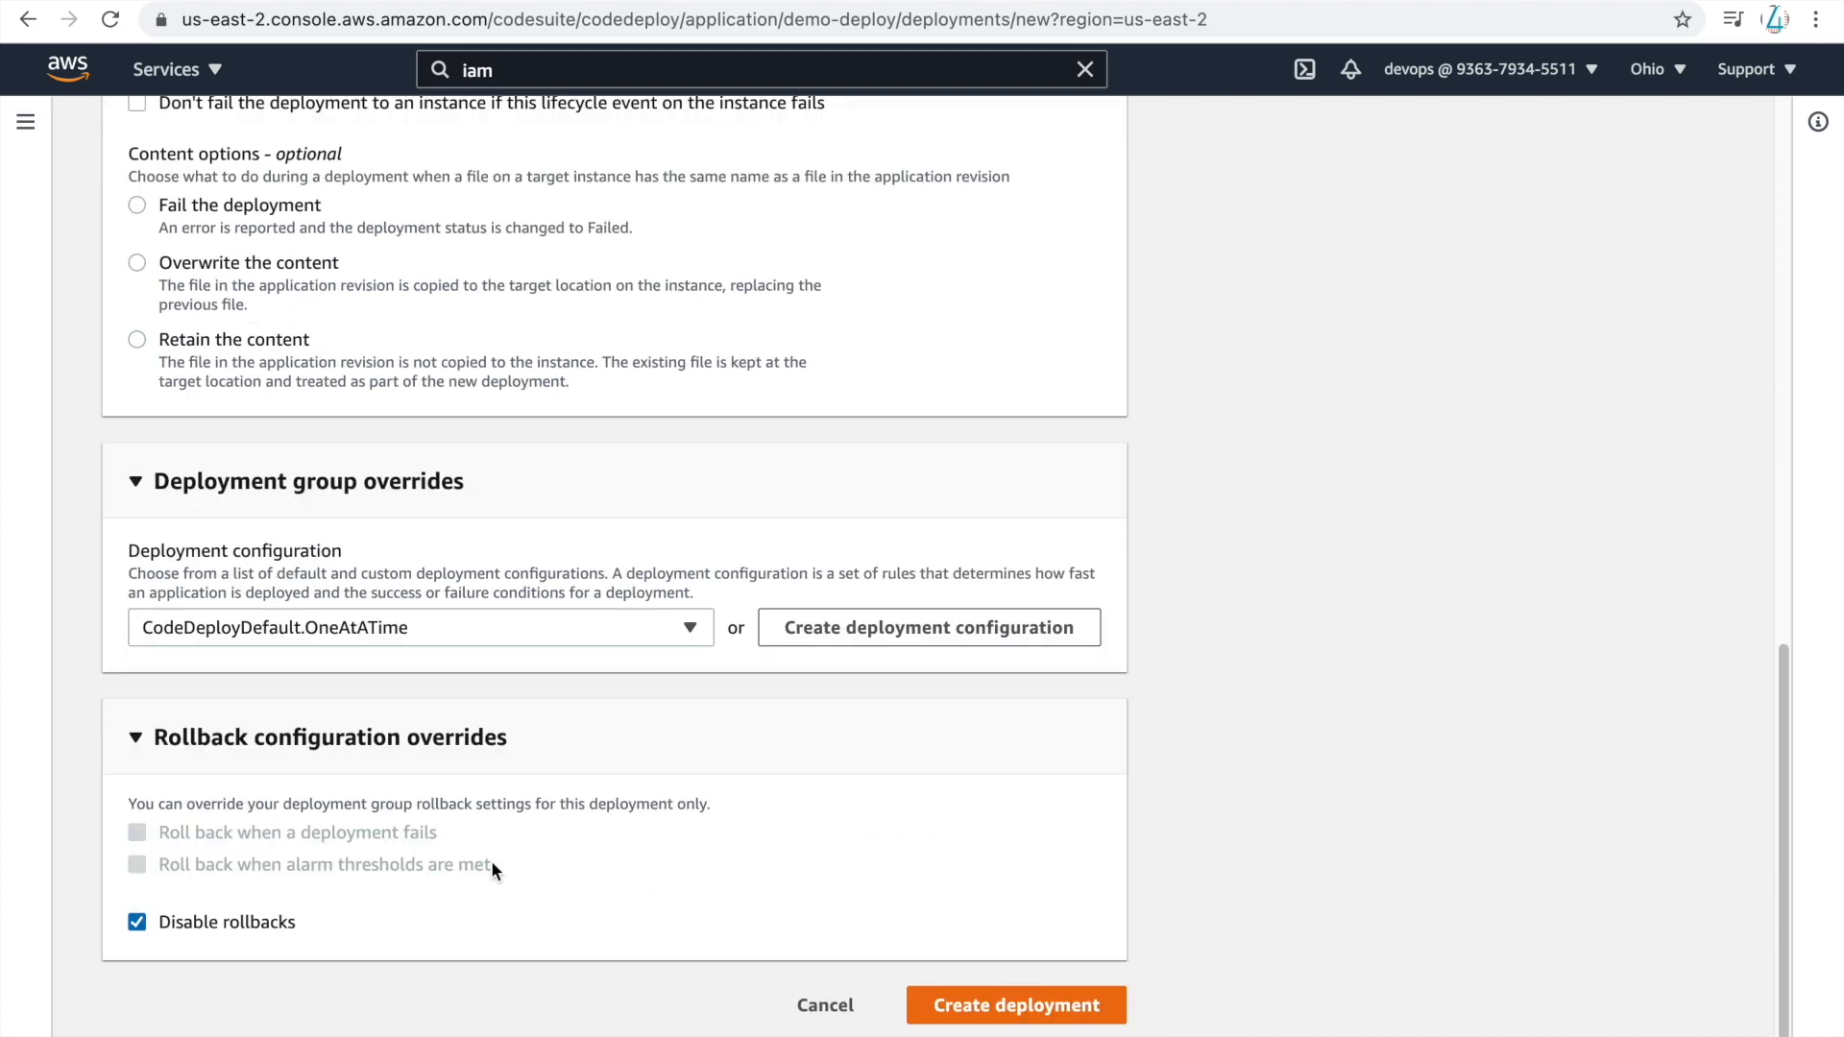
click(825, 1005)
click(1191, 667)
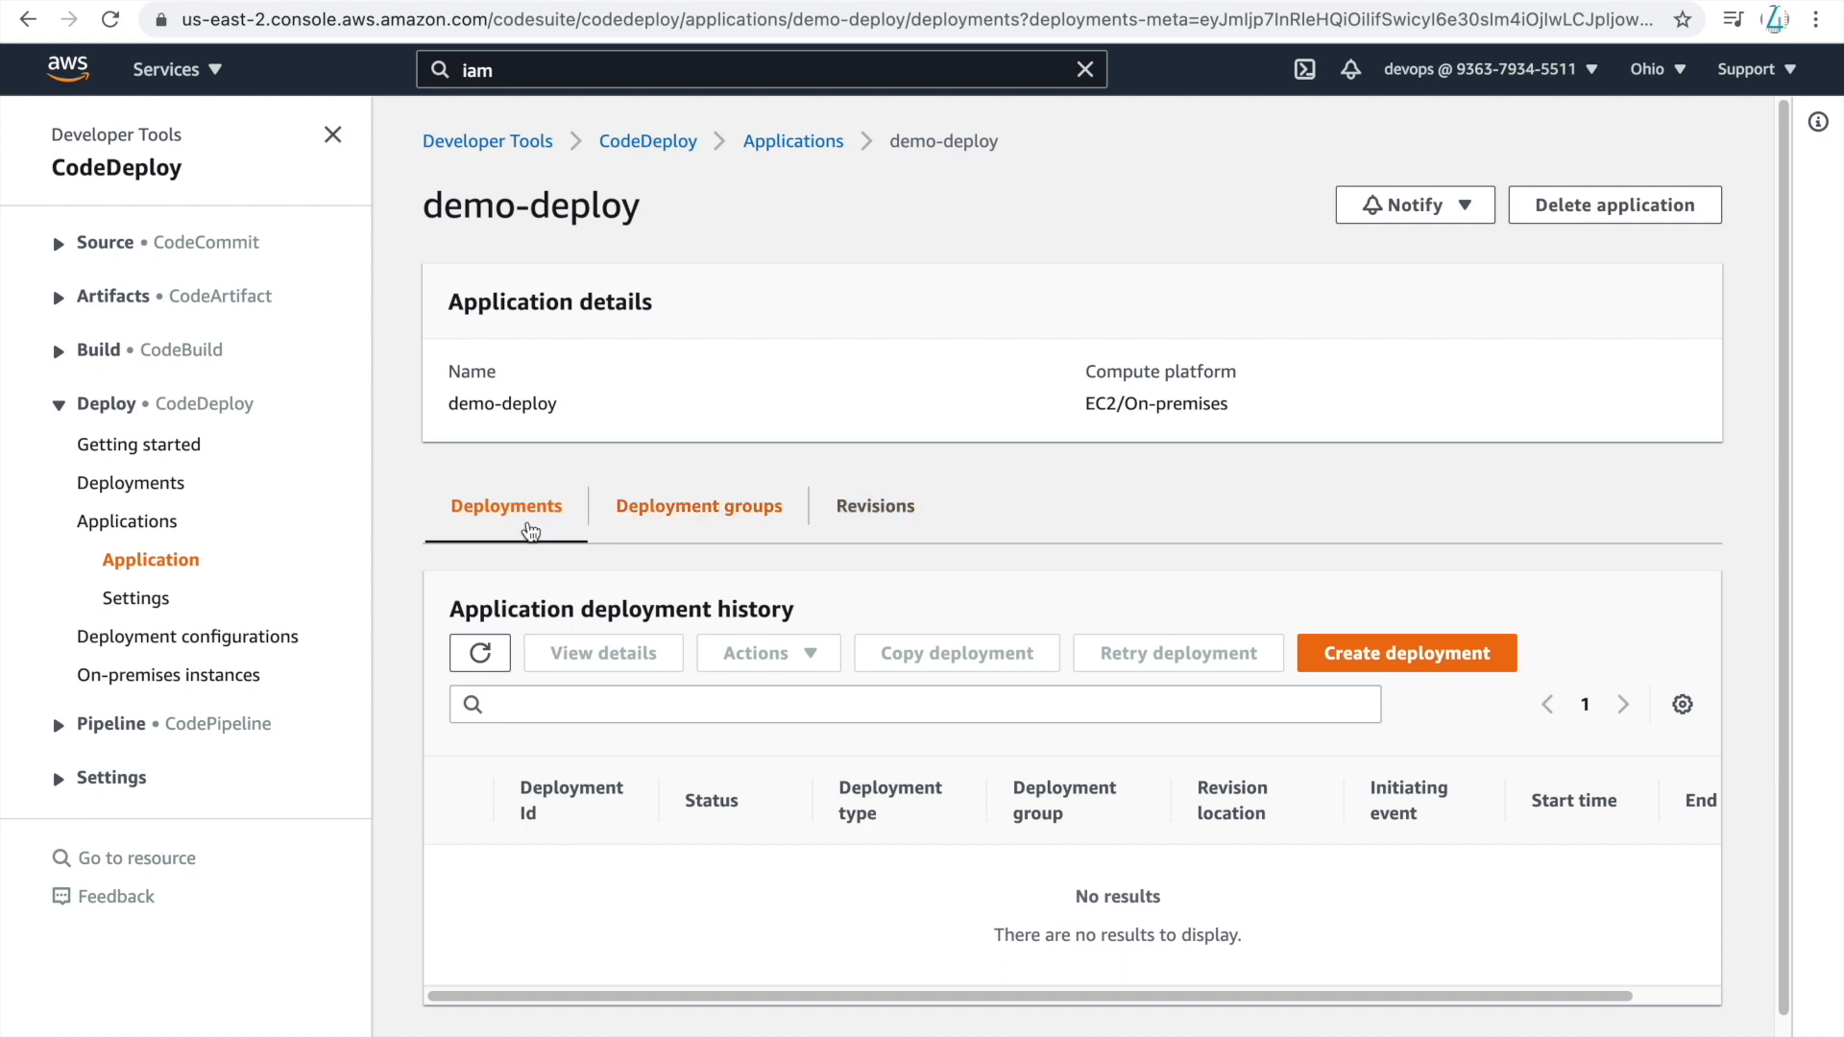
- Open the sample-dg deployment group of sample-java-application and examine its details, environment configuration and deployment history
click(104, 490)
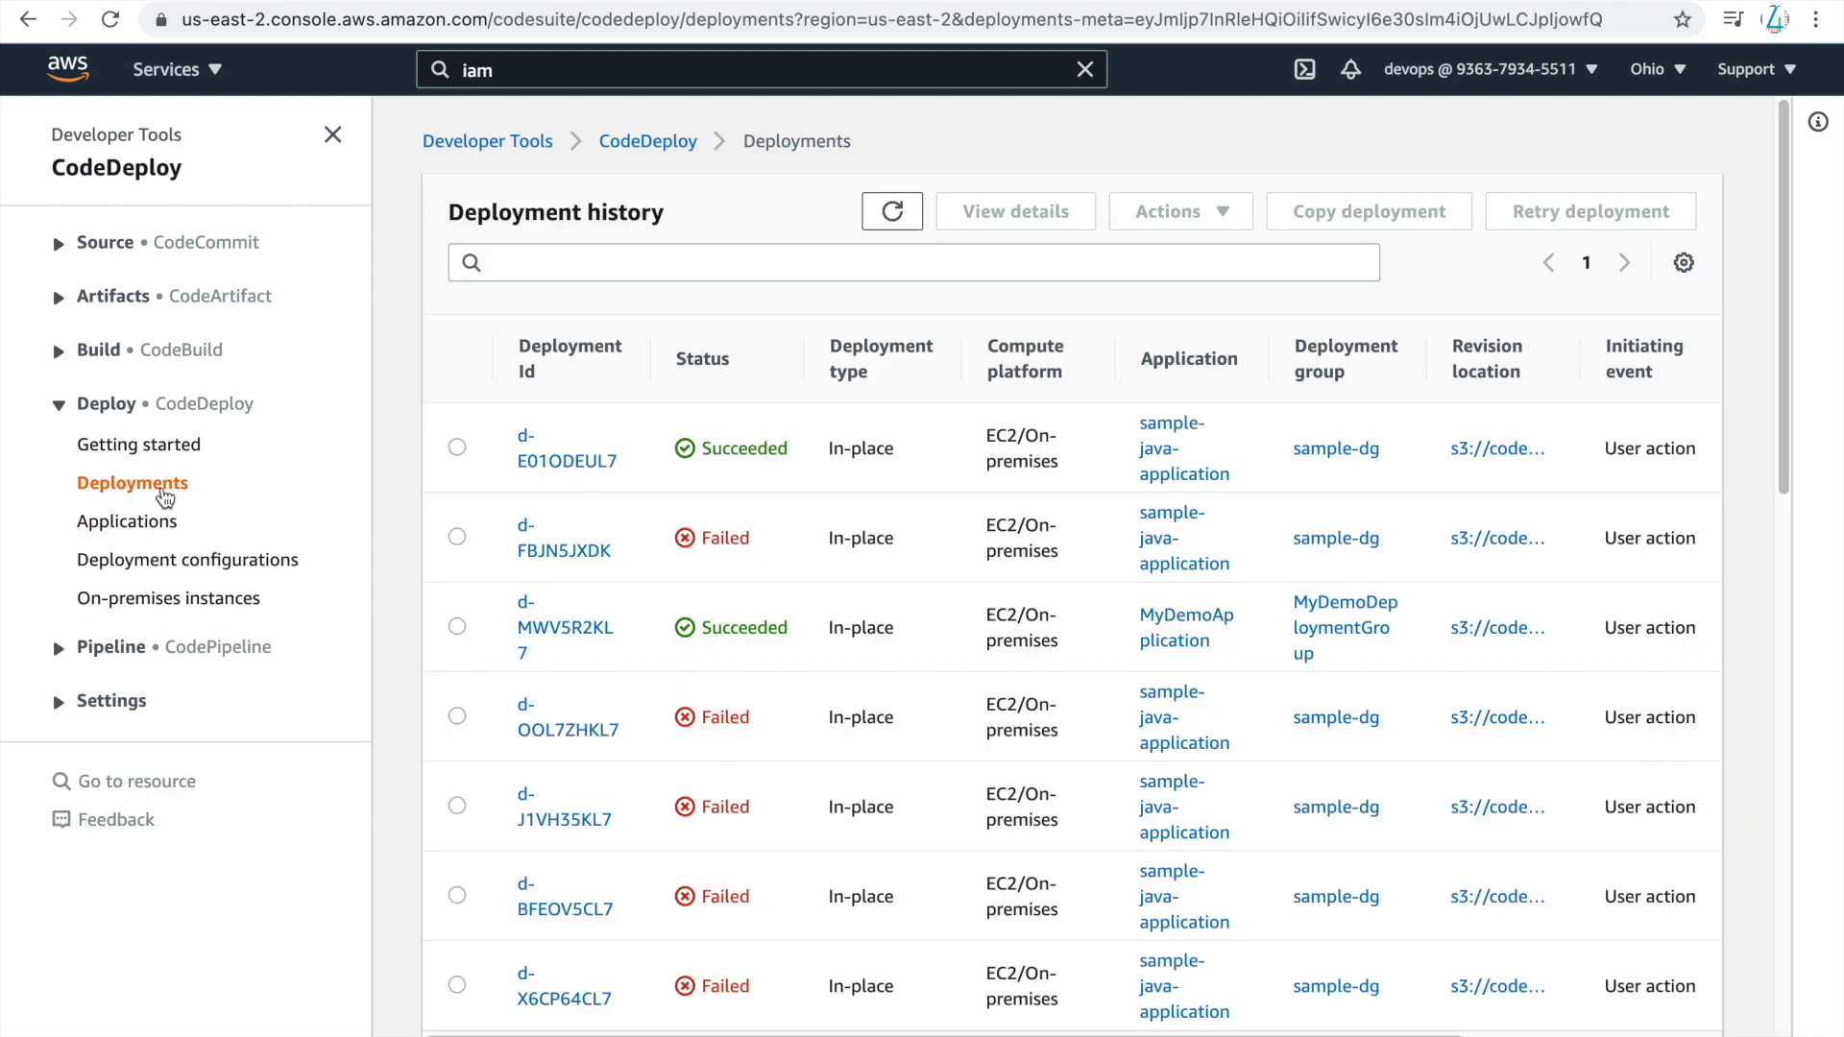
click(175, 531)
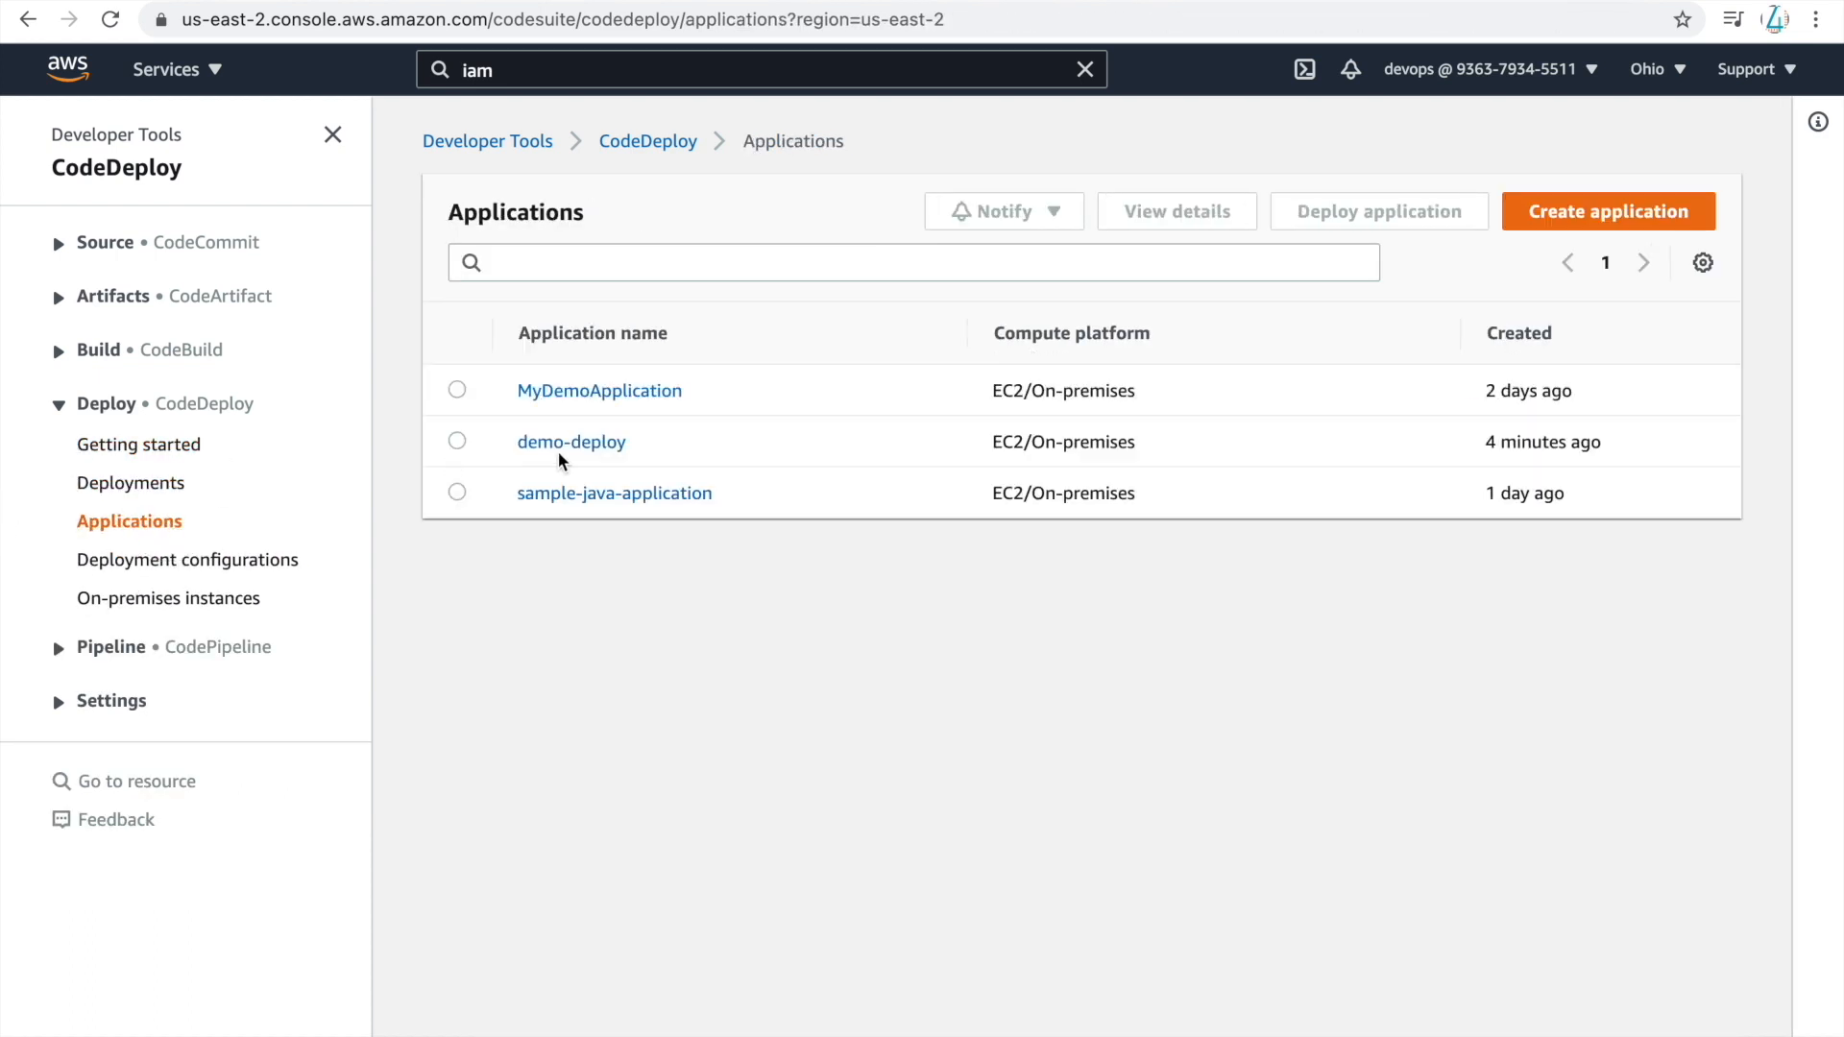
click(663, 491)
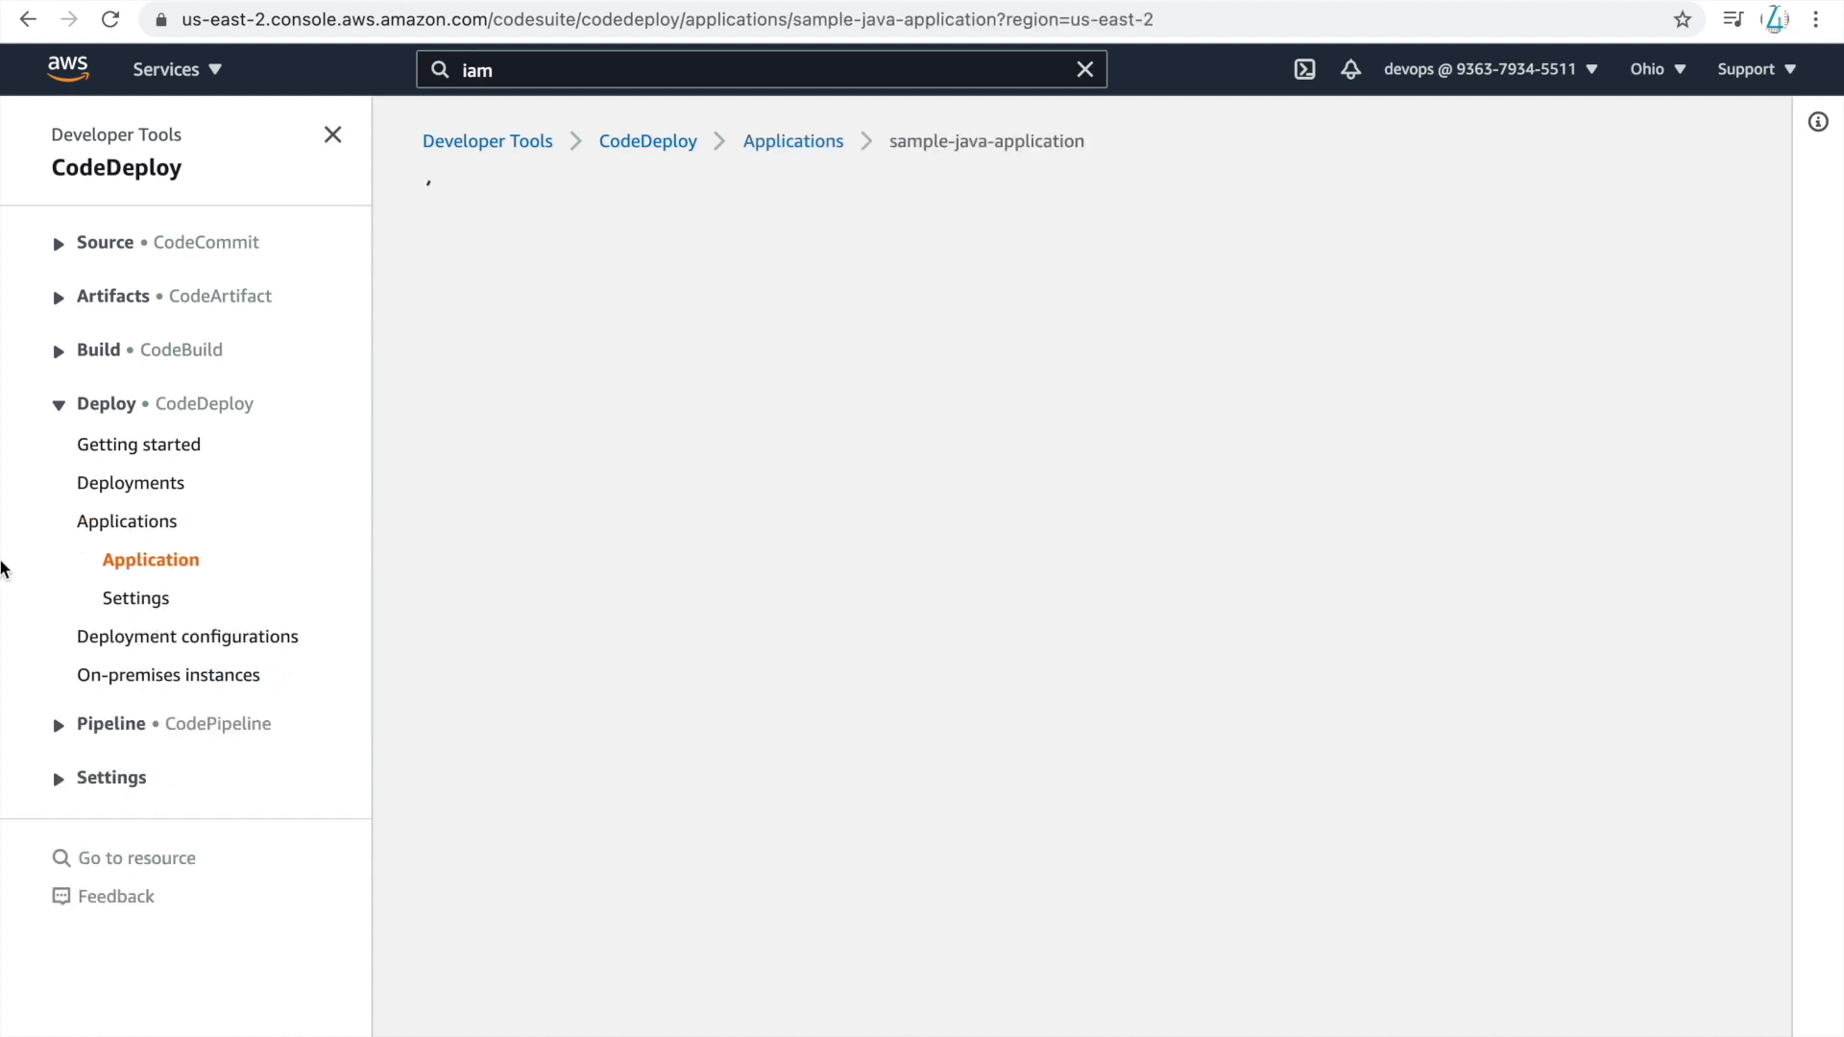
click(562, 788)
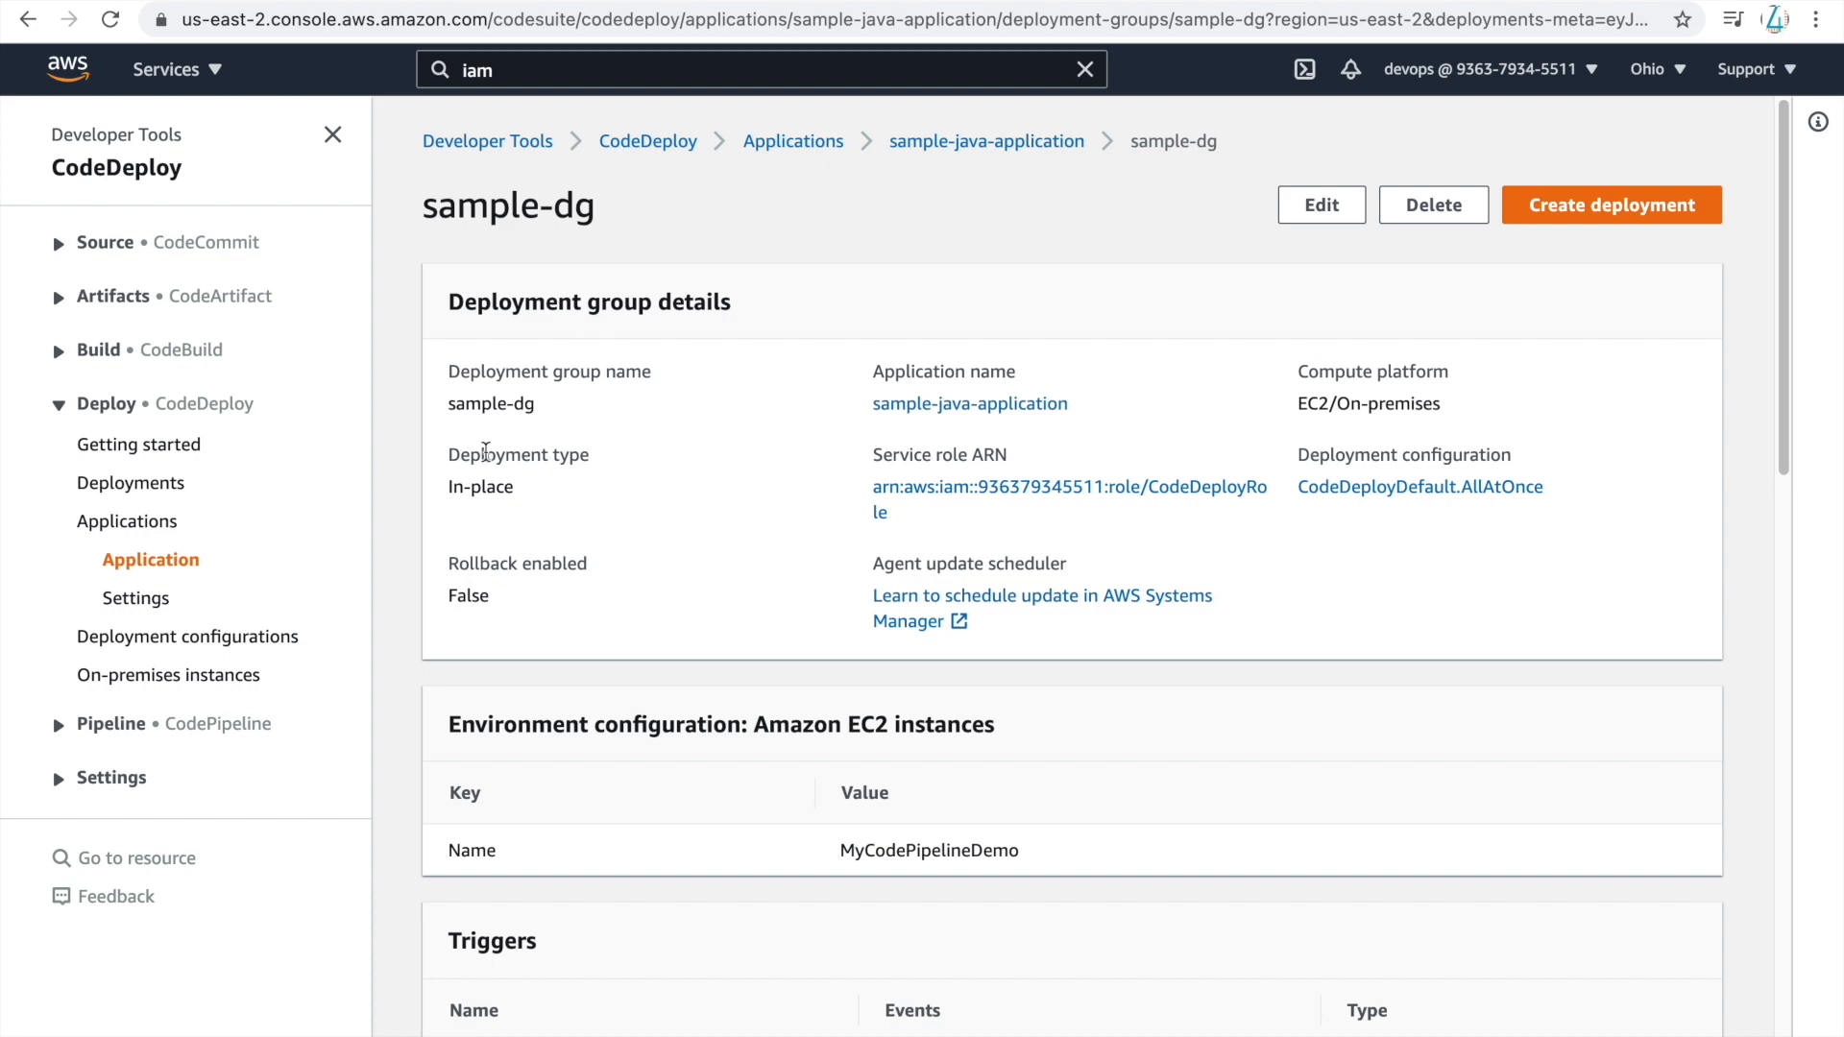
scroll(787, 465, down, 2)
scroll(1348, 574, down, 12)
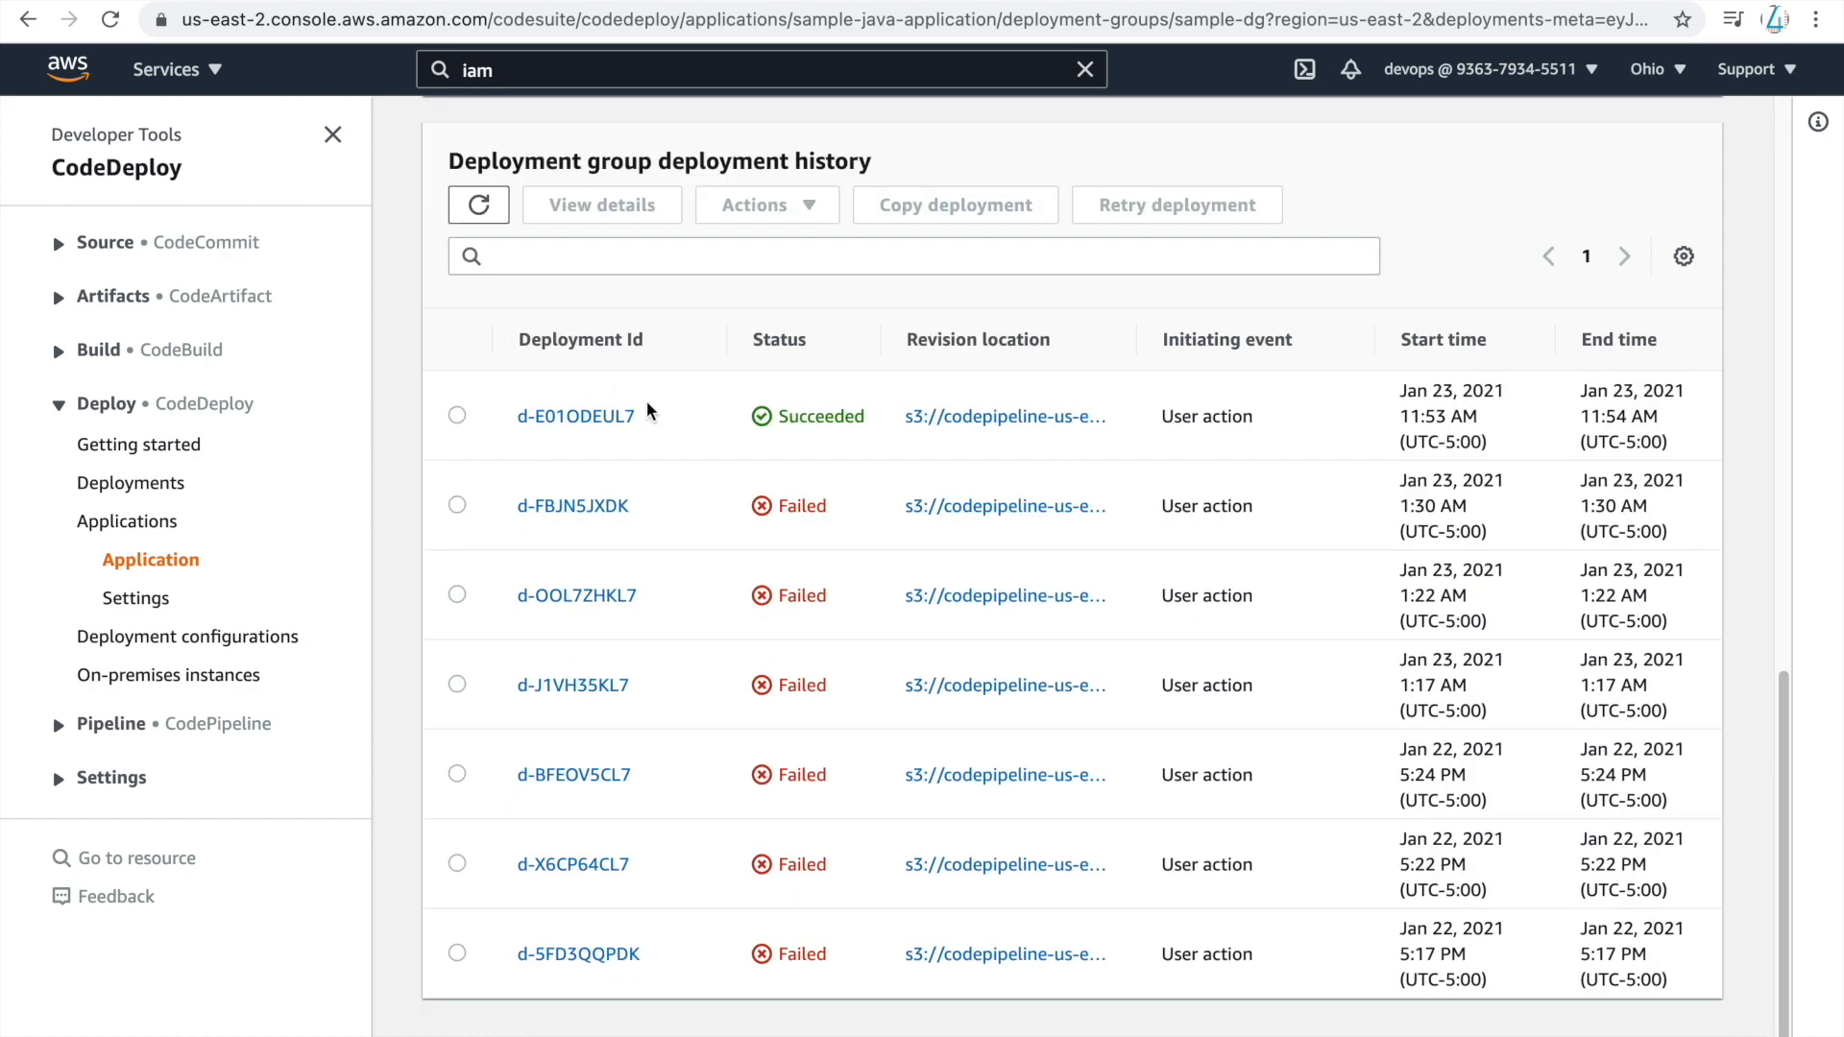
scroll(694, 519, up, 15)
scroll(693, 519, up, 2)
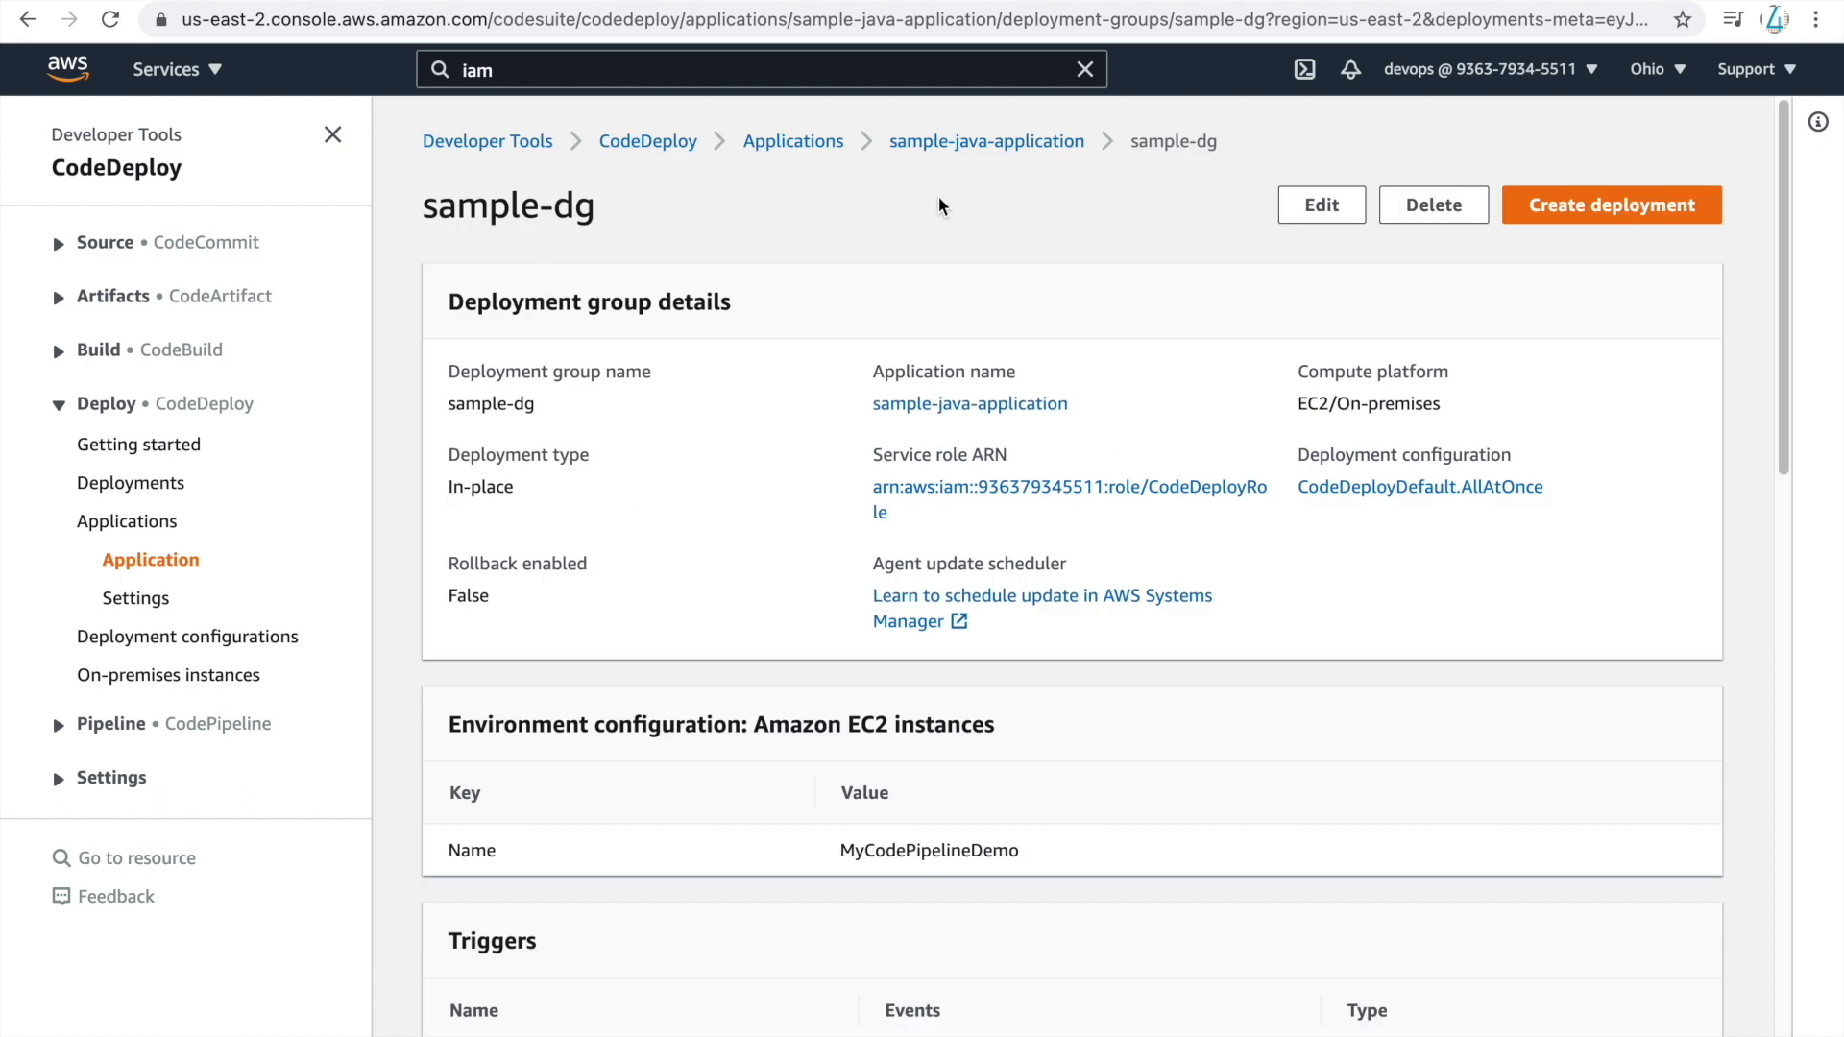
- Return to sample-java-application and examine its deployment history and its list of revisions
click(966, 141)
click(505, 503)
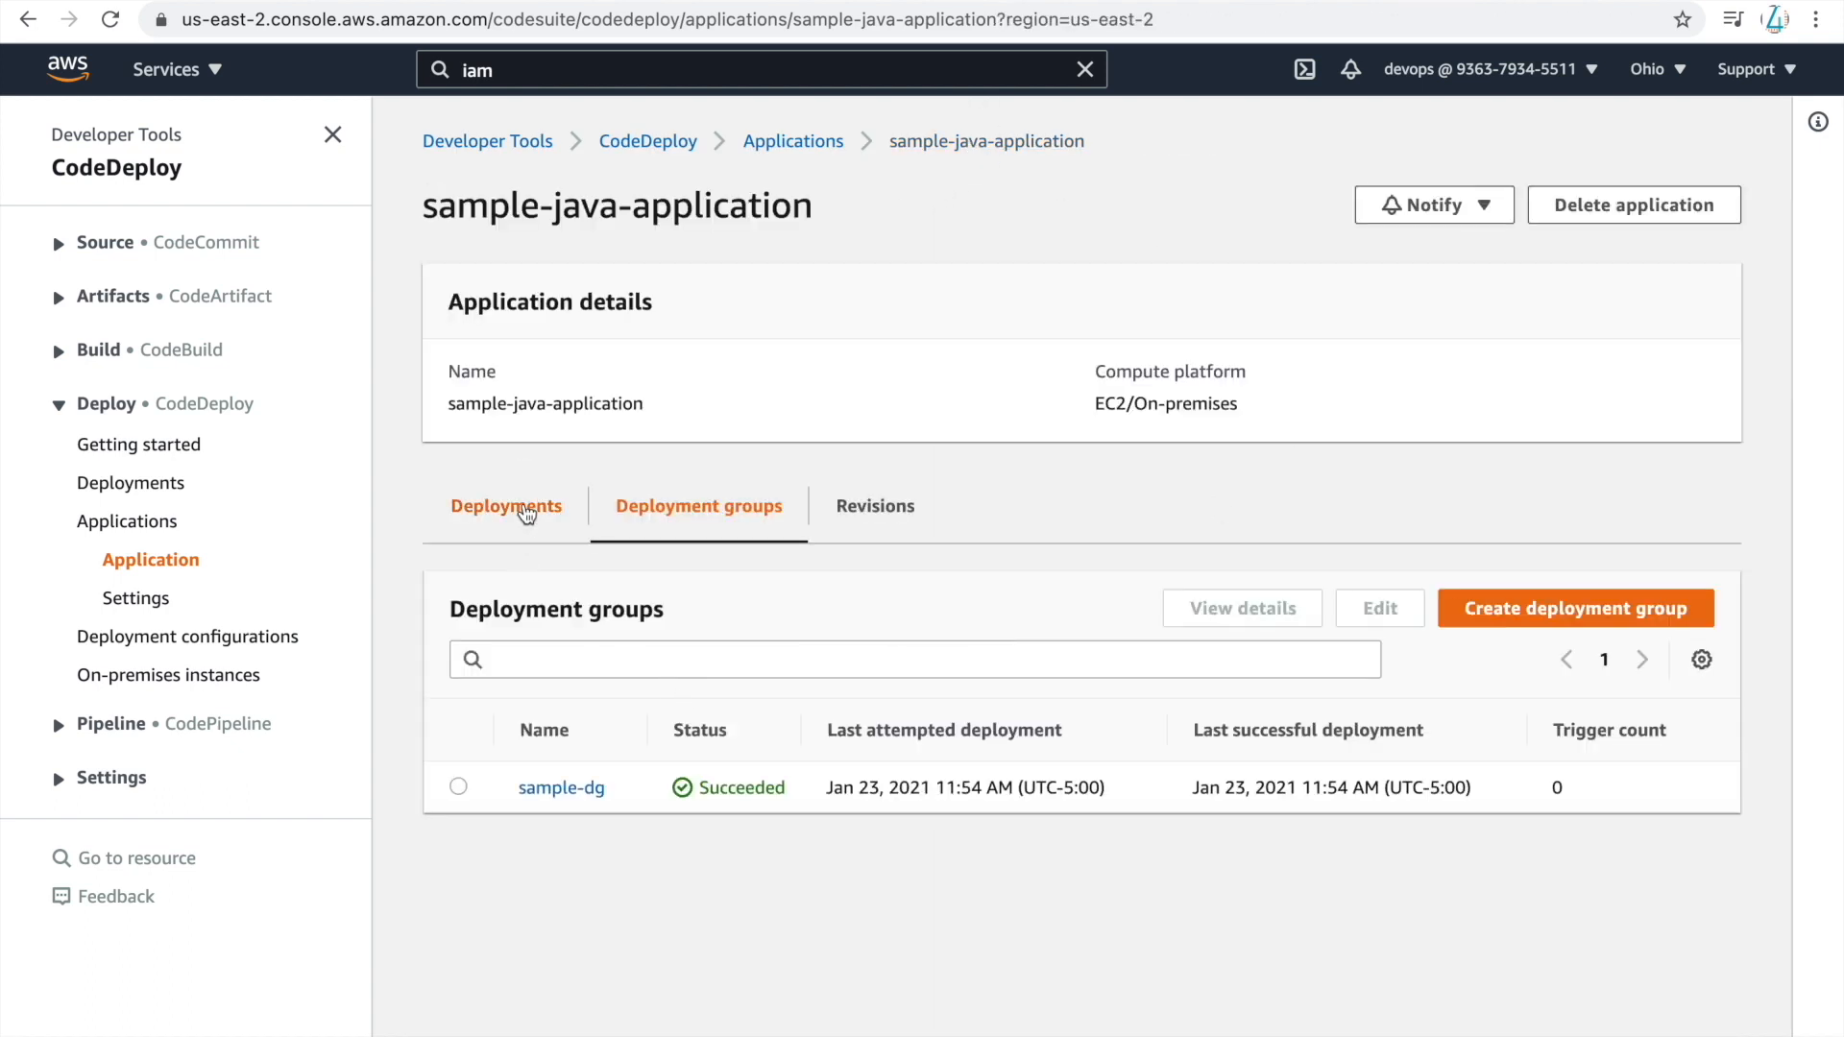
scroll(739, 961, down, 2)
scroll(732, 937, down, 1)
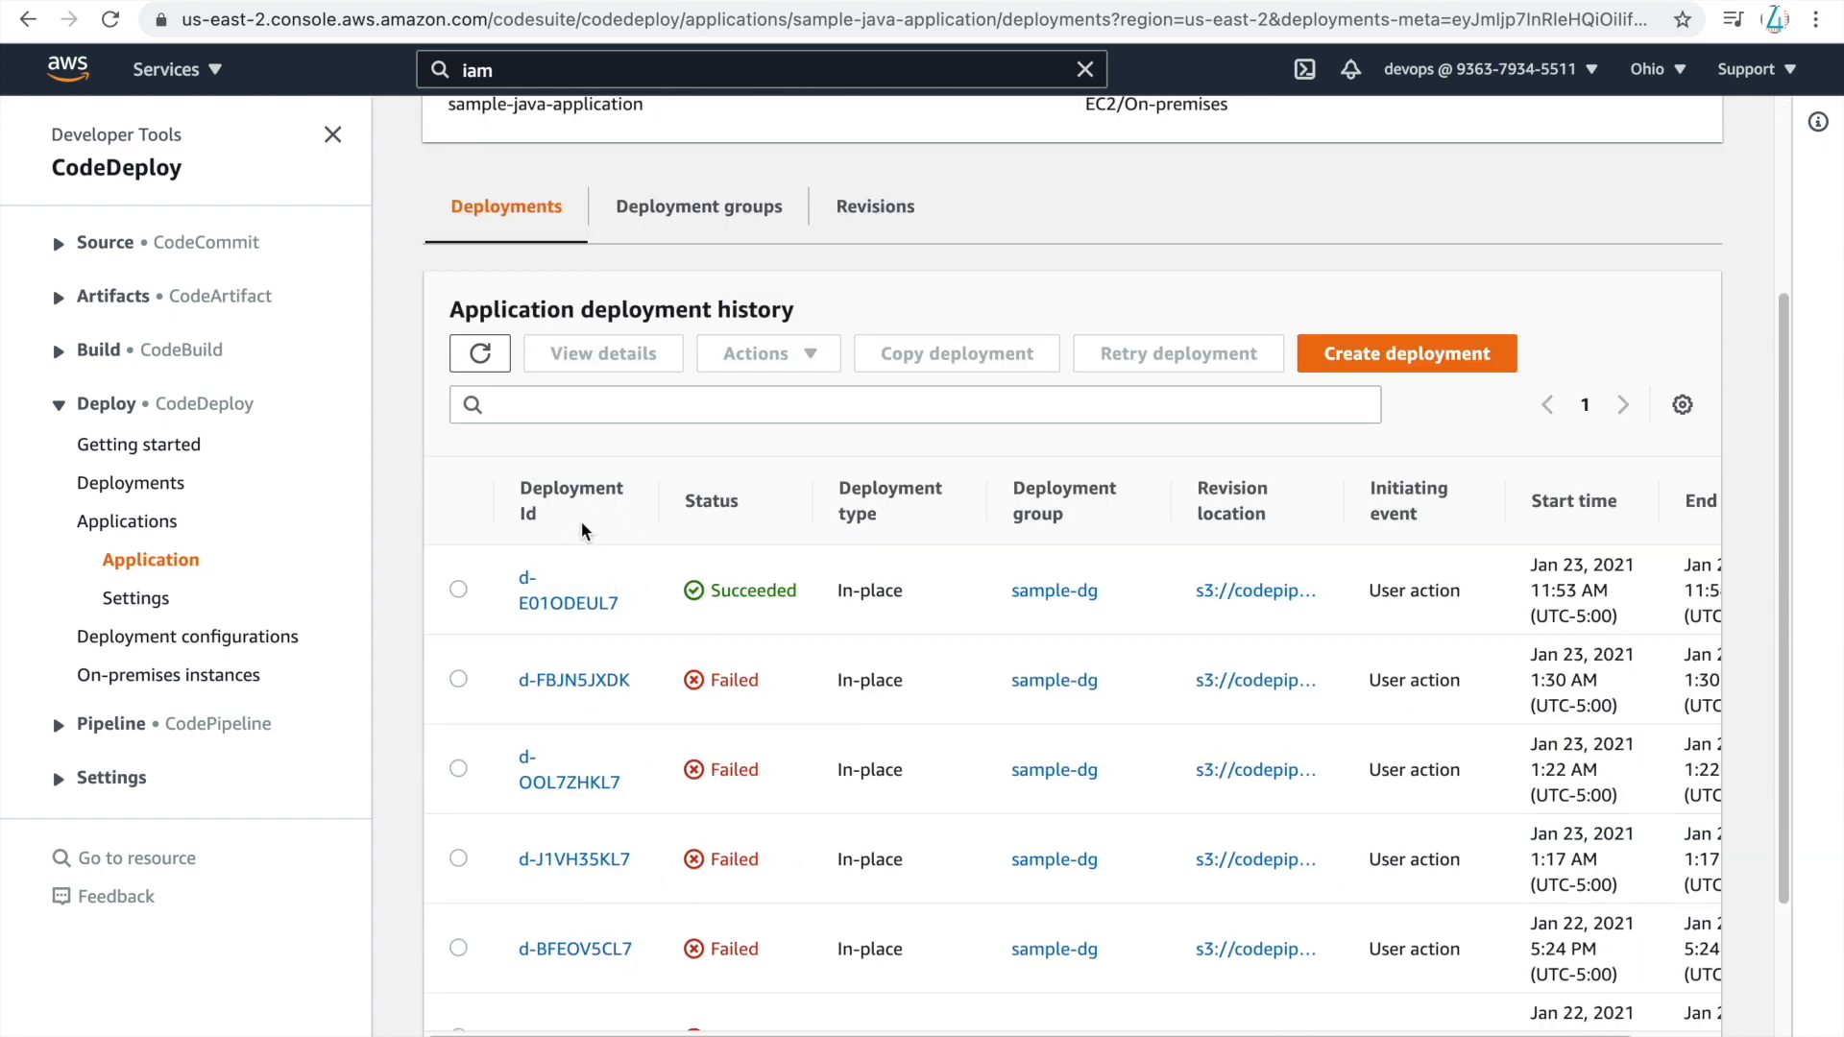
scroll(742, 646, up, 2)
scroll(740, 646, up, 1)
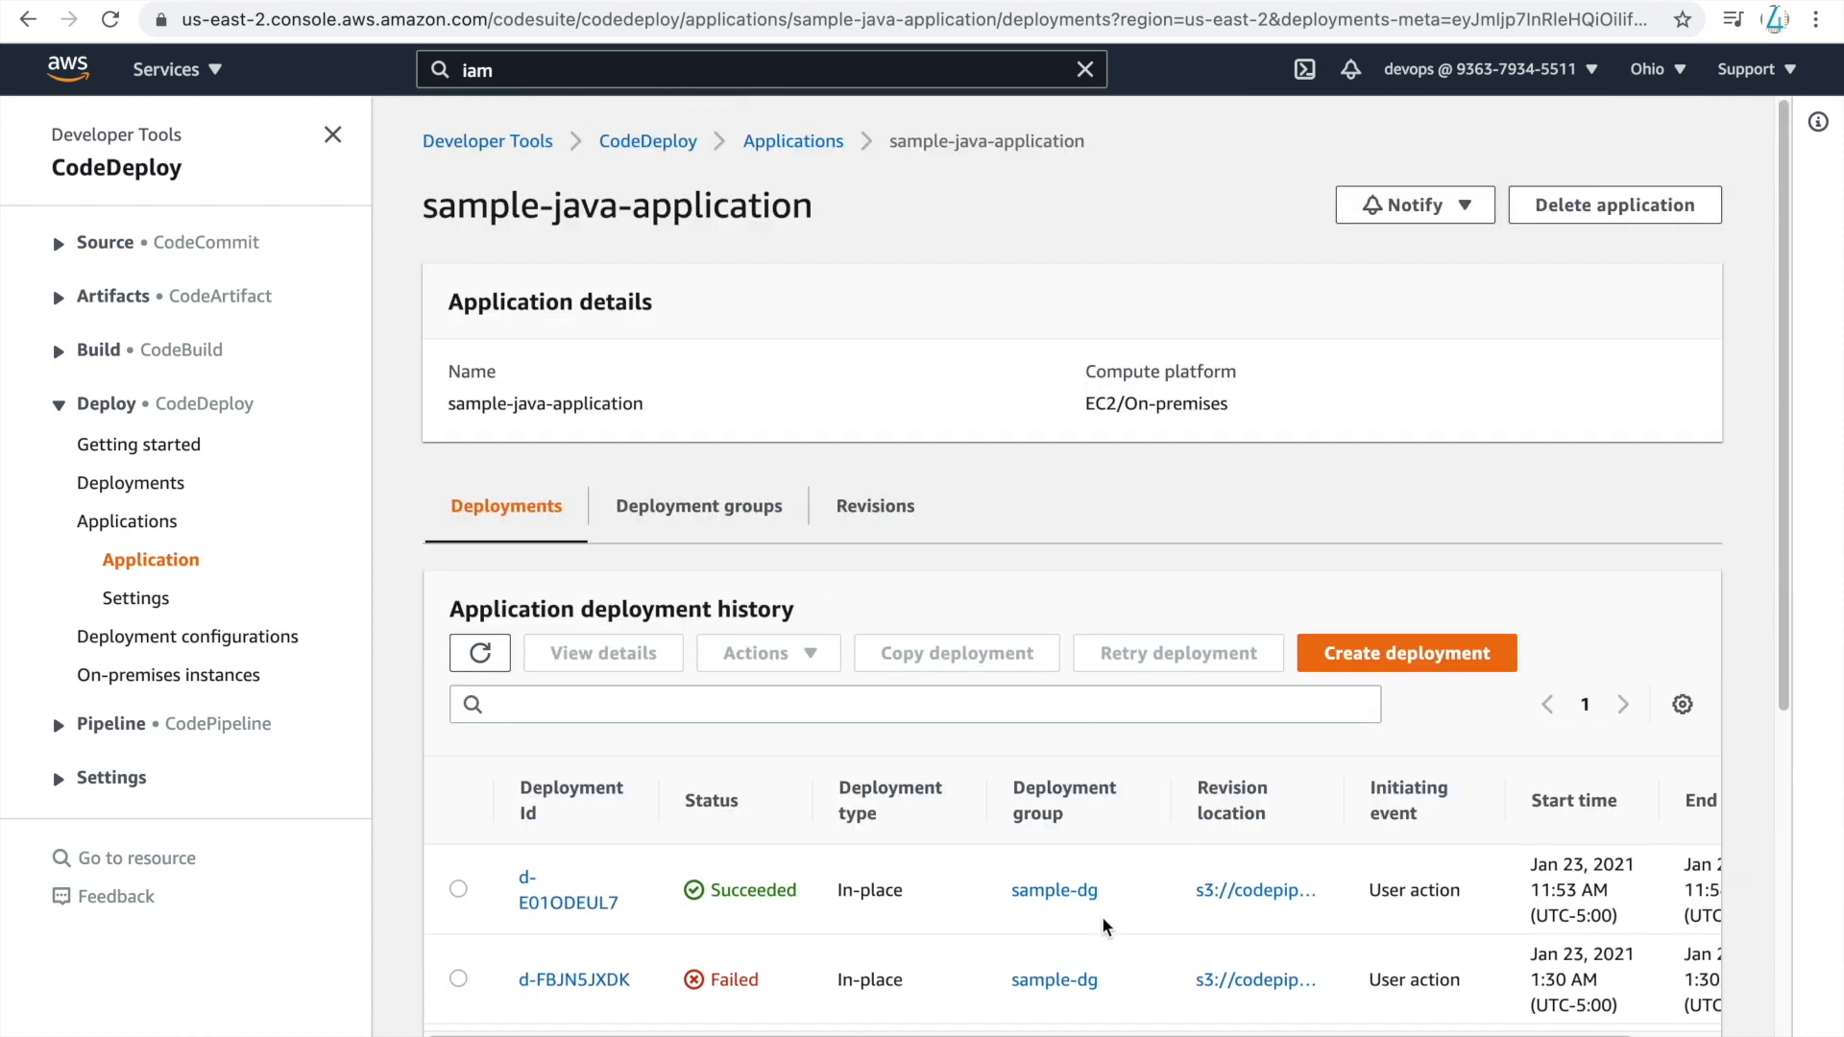
click(877, 511)
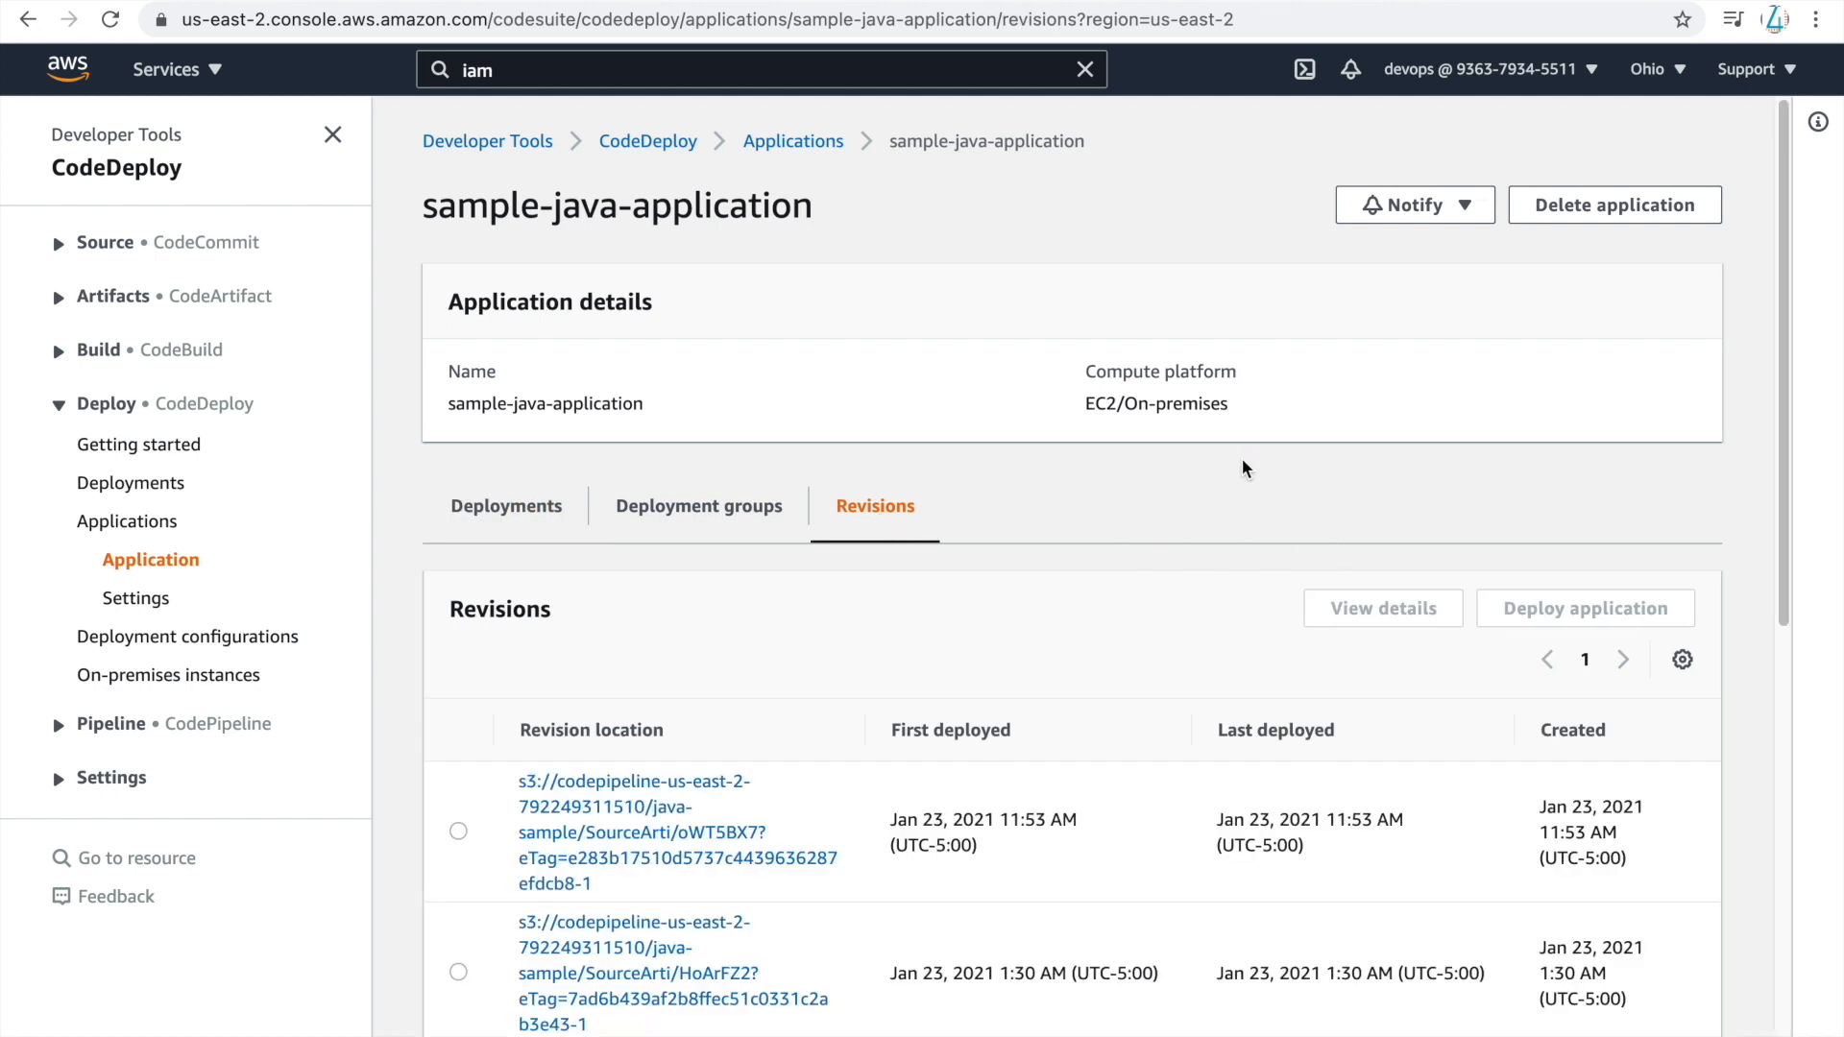
scroll(1180, 728, down, 1)
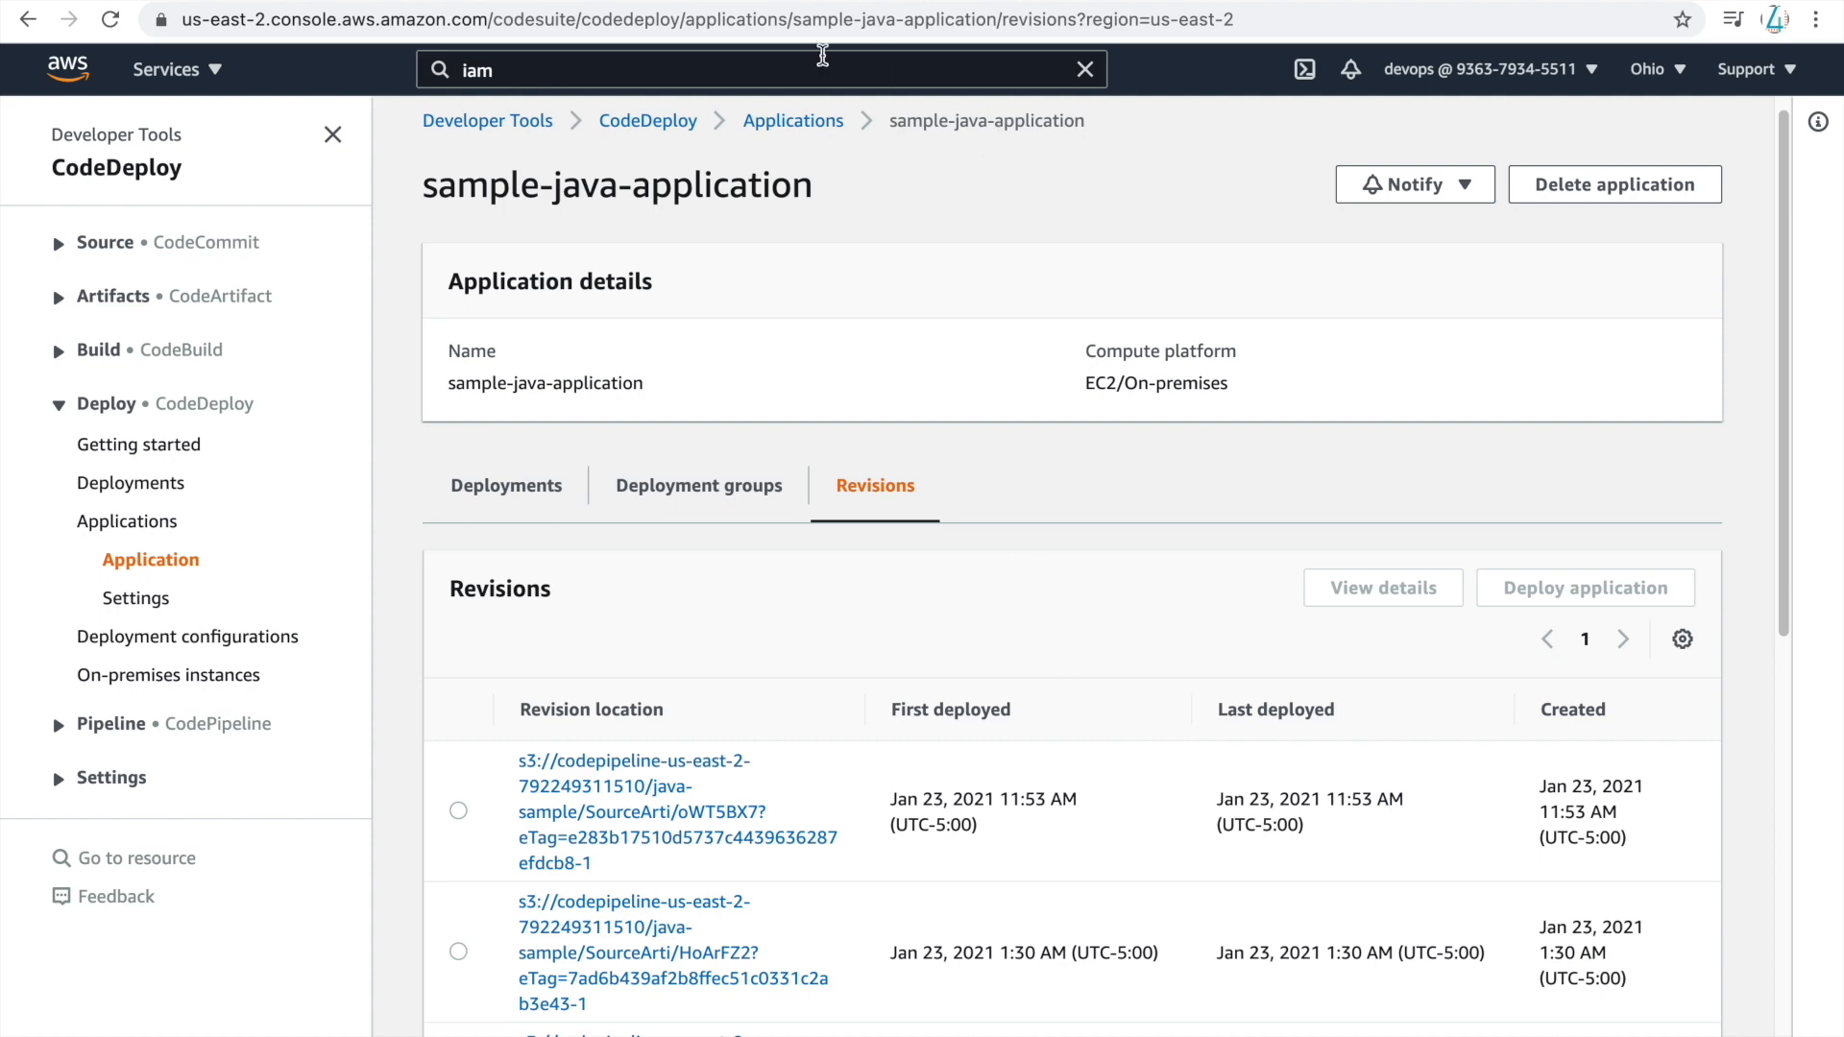
- Switch to the Medium draft and find the AWS CodeDeploy section that explains revisions
click(761, 1)
scroll(1445, 584, down, 15)
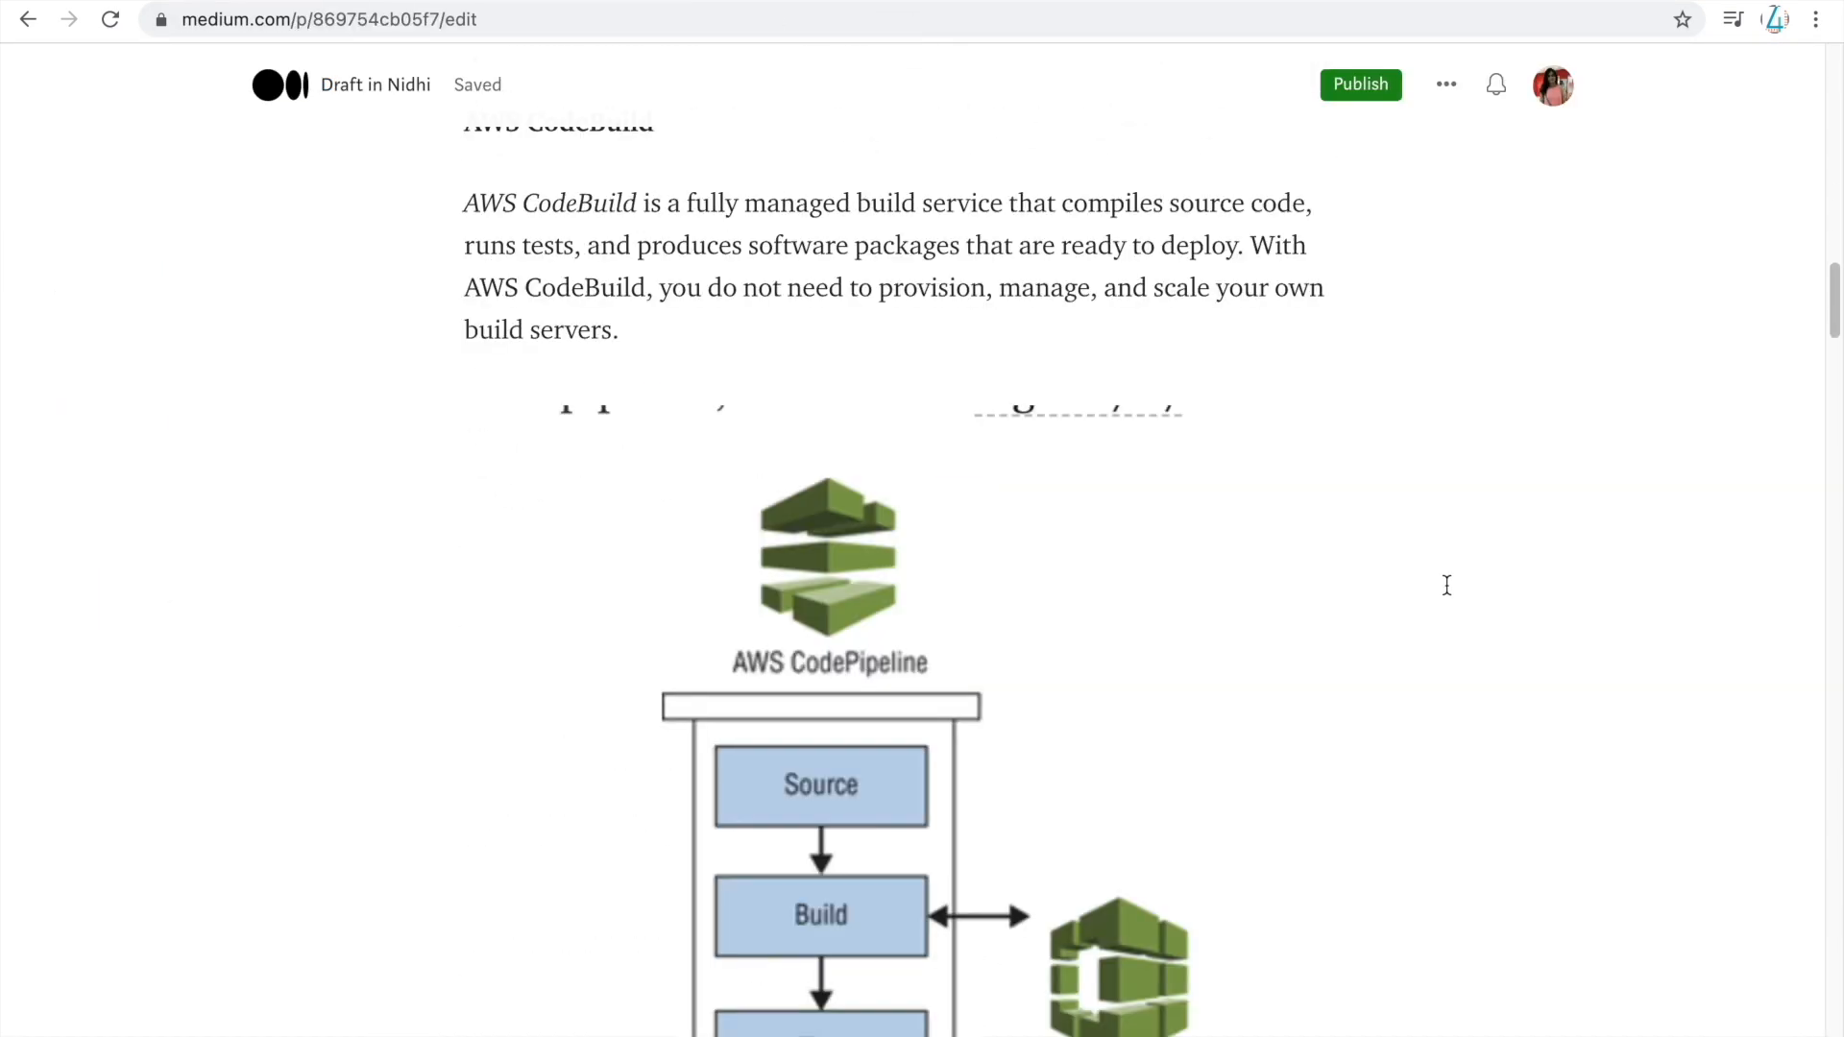
scroll(1446, 584, up, 4)
scroll(1446, 585, down, 20)
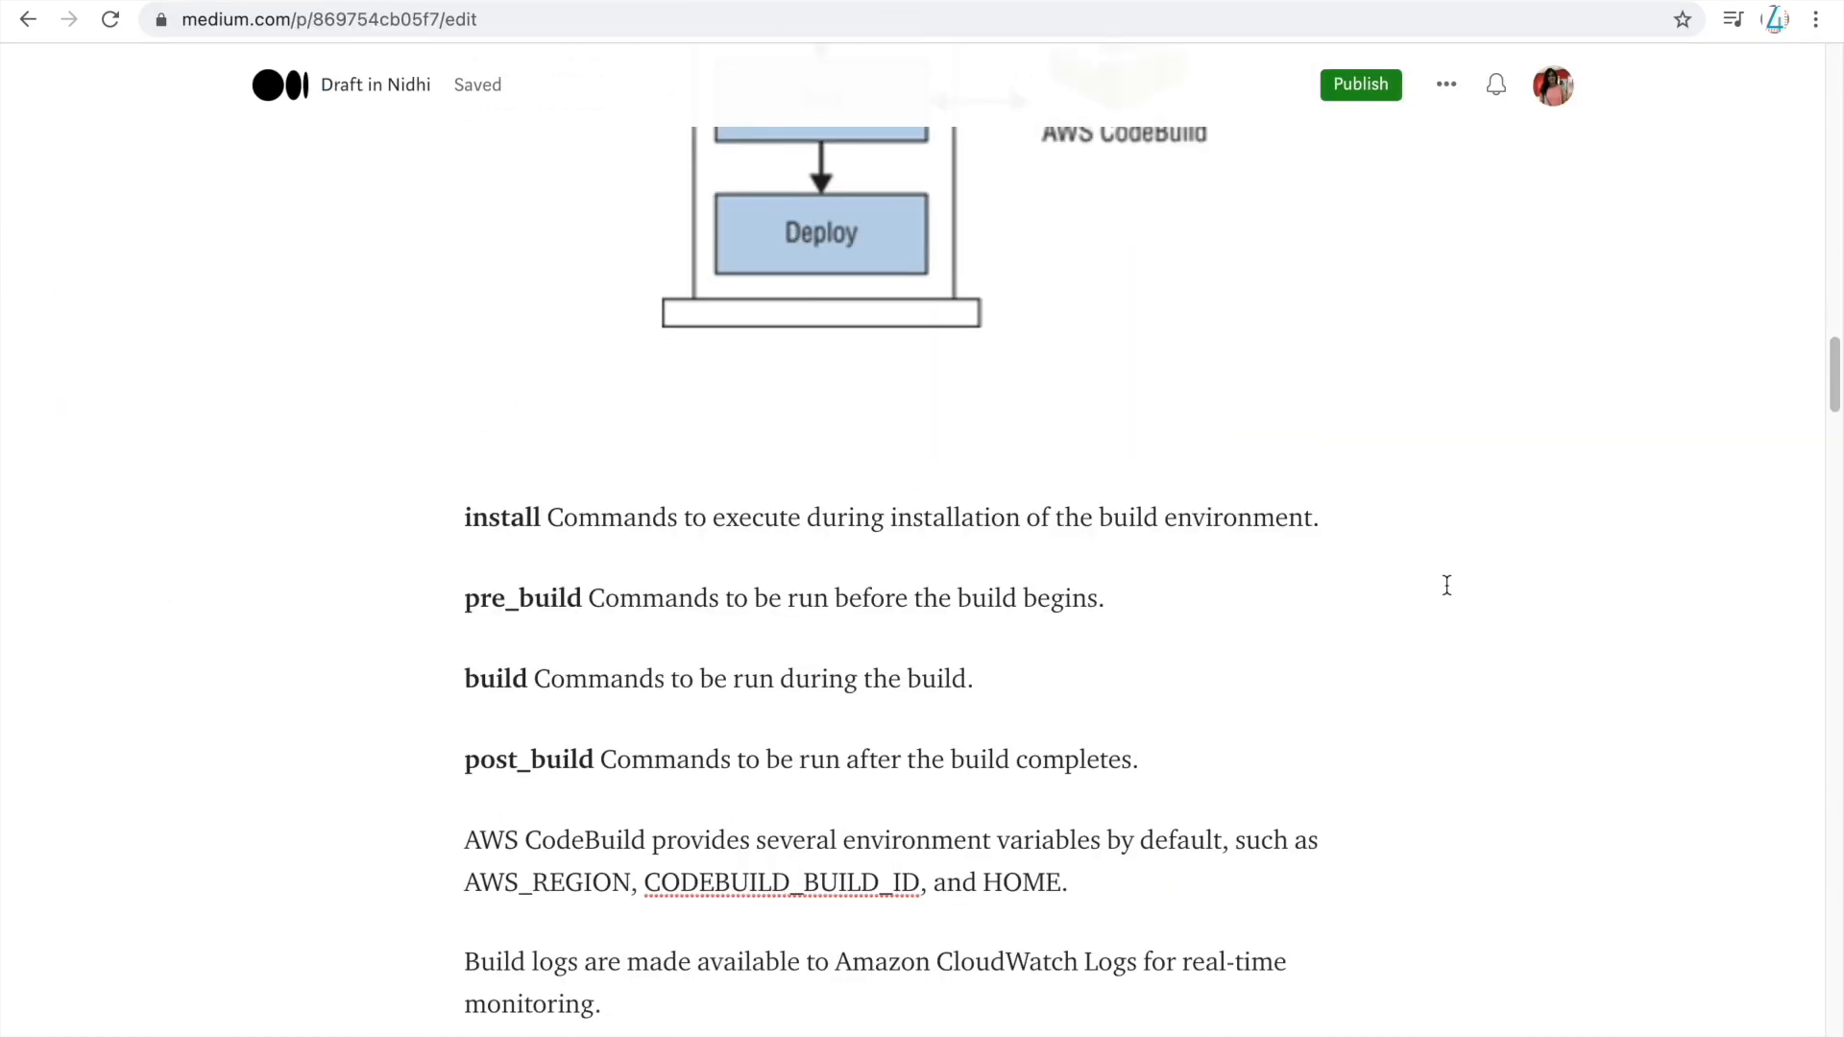
scroll(1446, 585, down, 3)
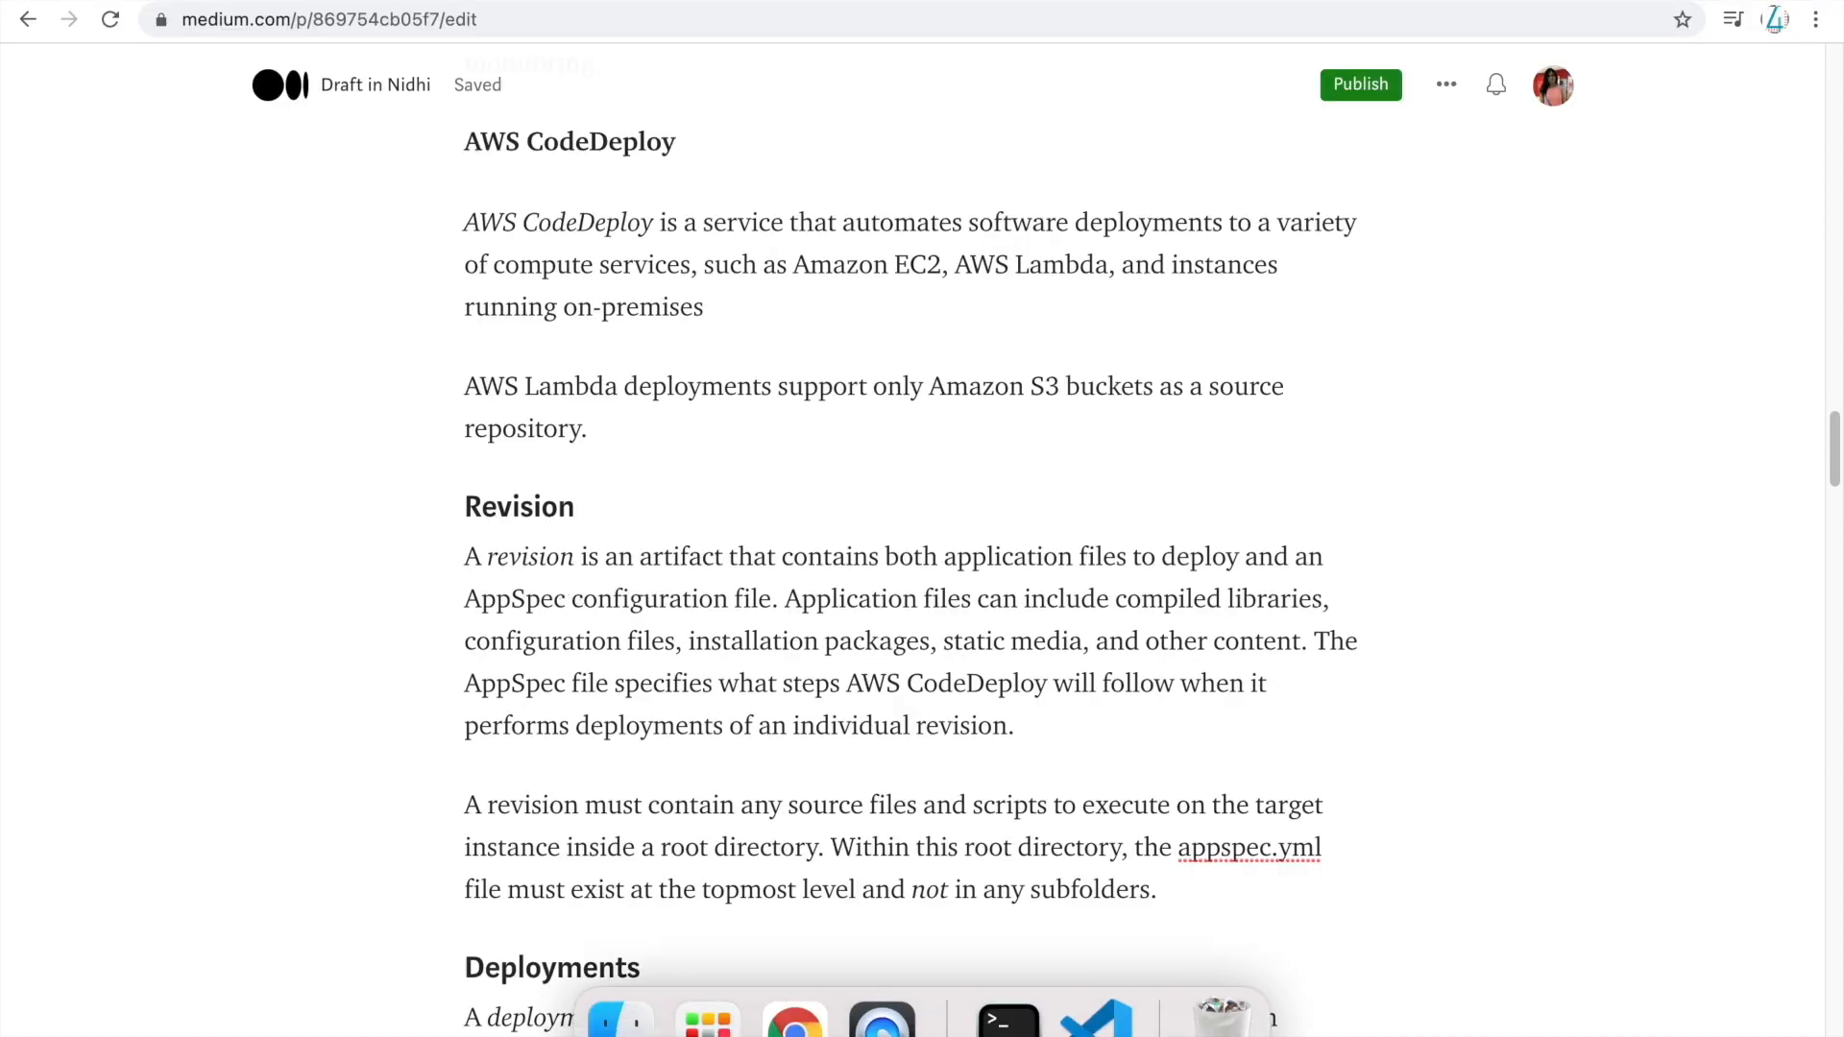
- Switch to Visual Studio Code and examine the BeforeInstall hook in appspec.yml
click(1088, 1013)
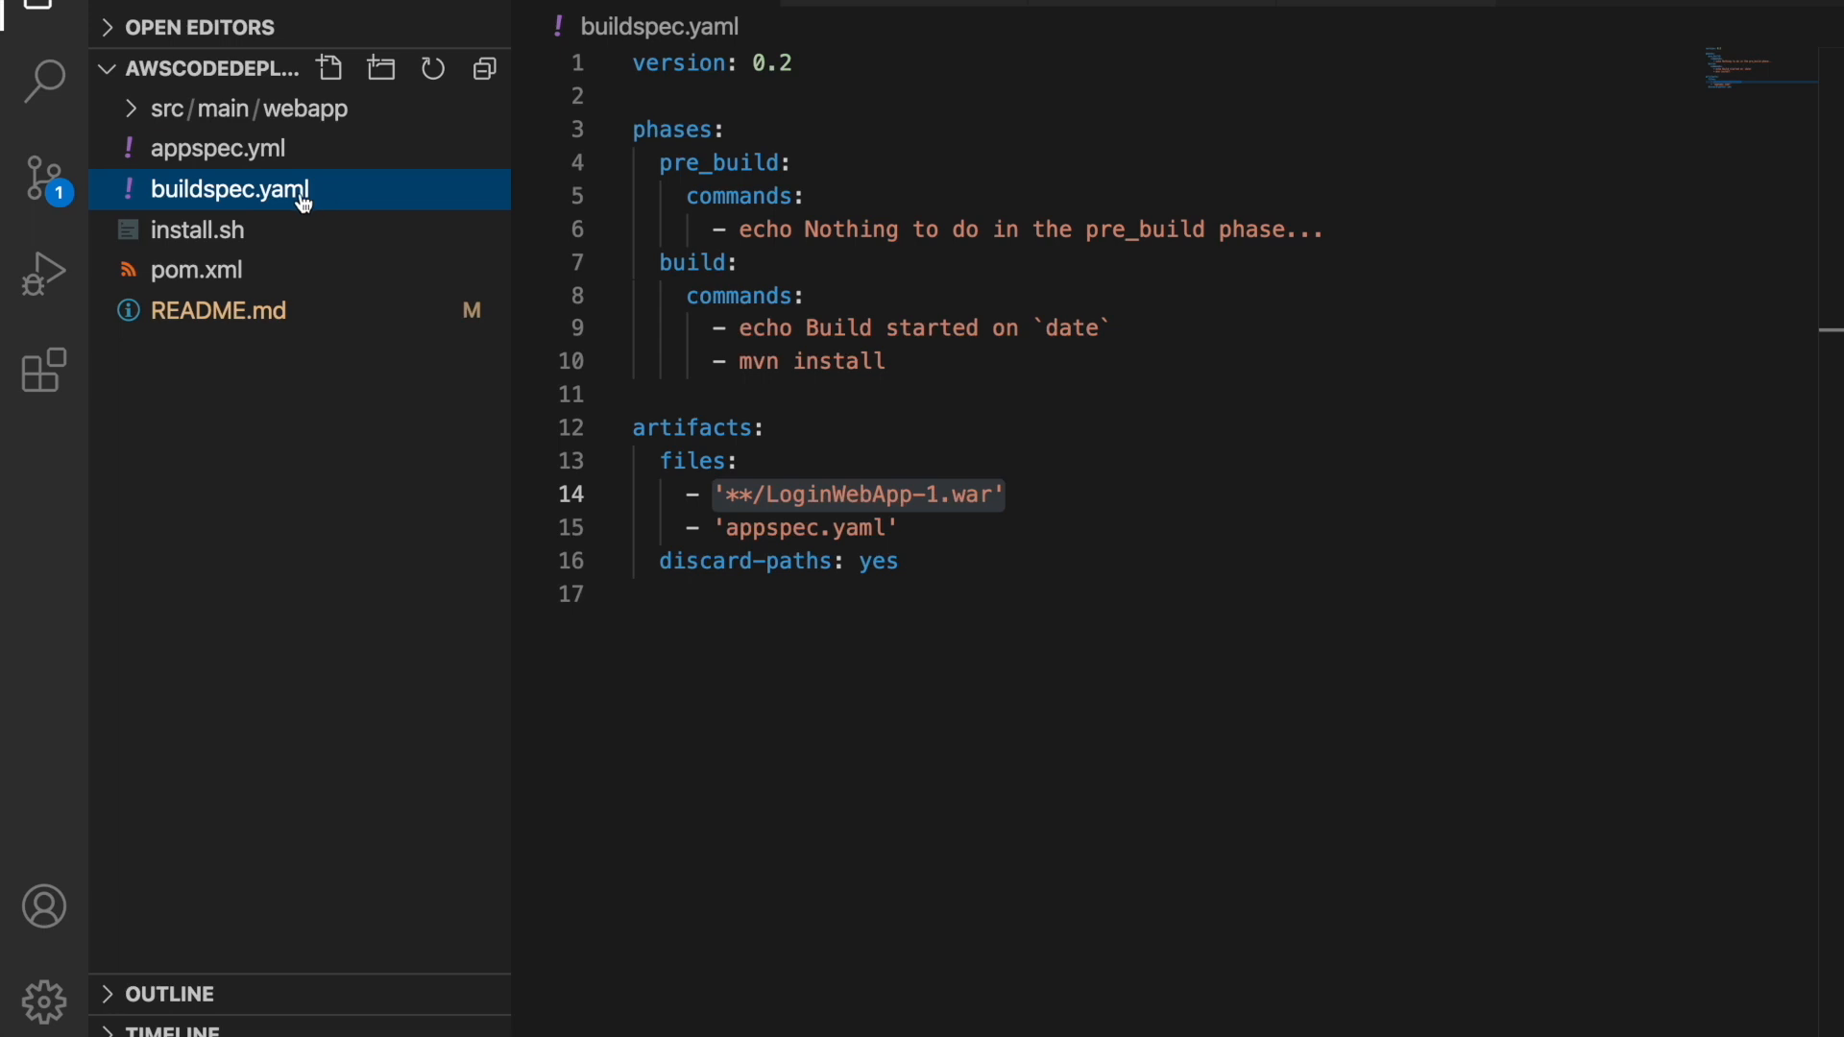
click(231, 163)
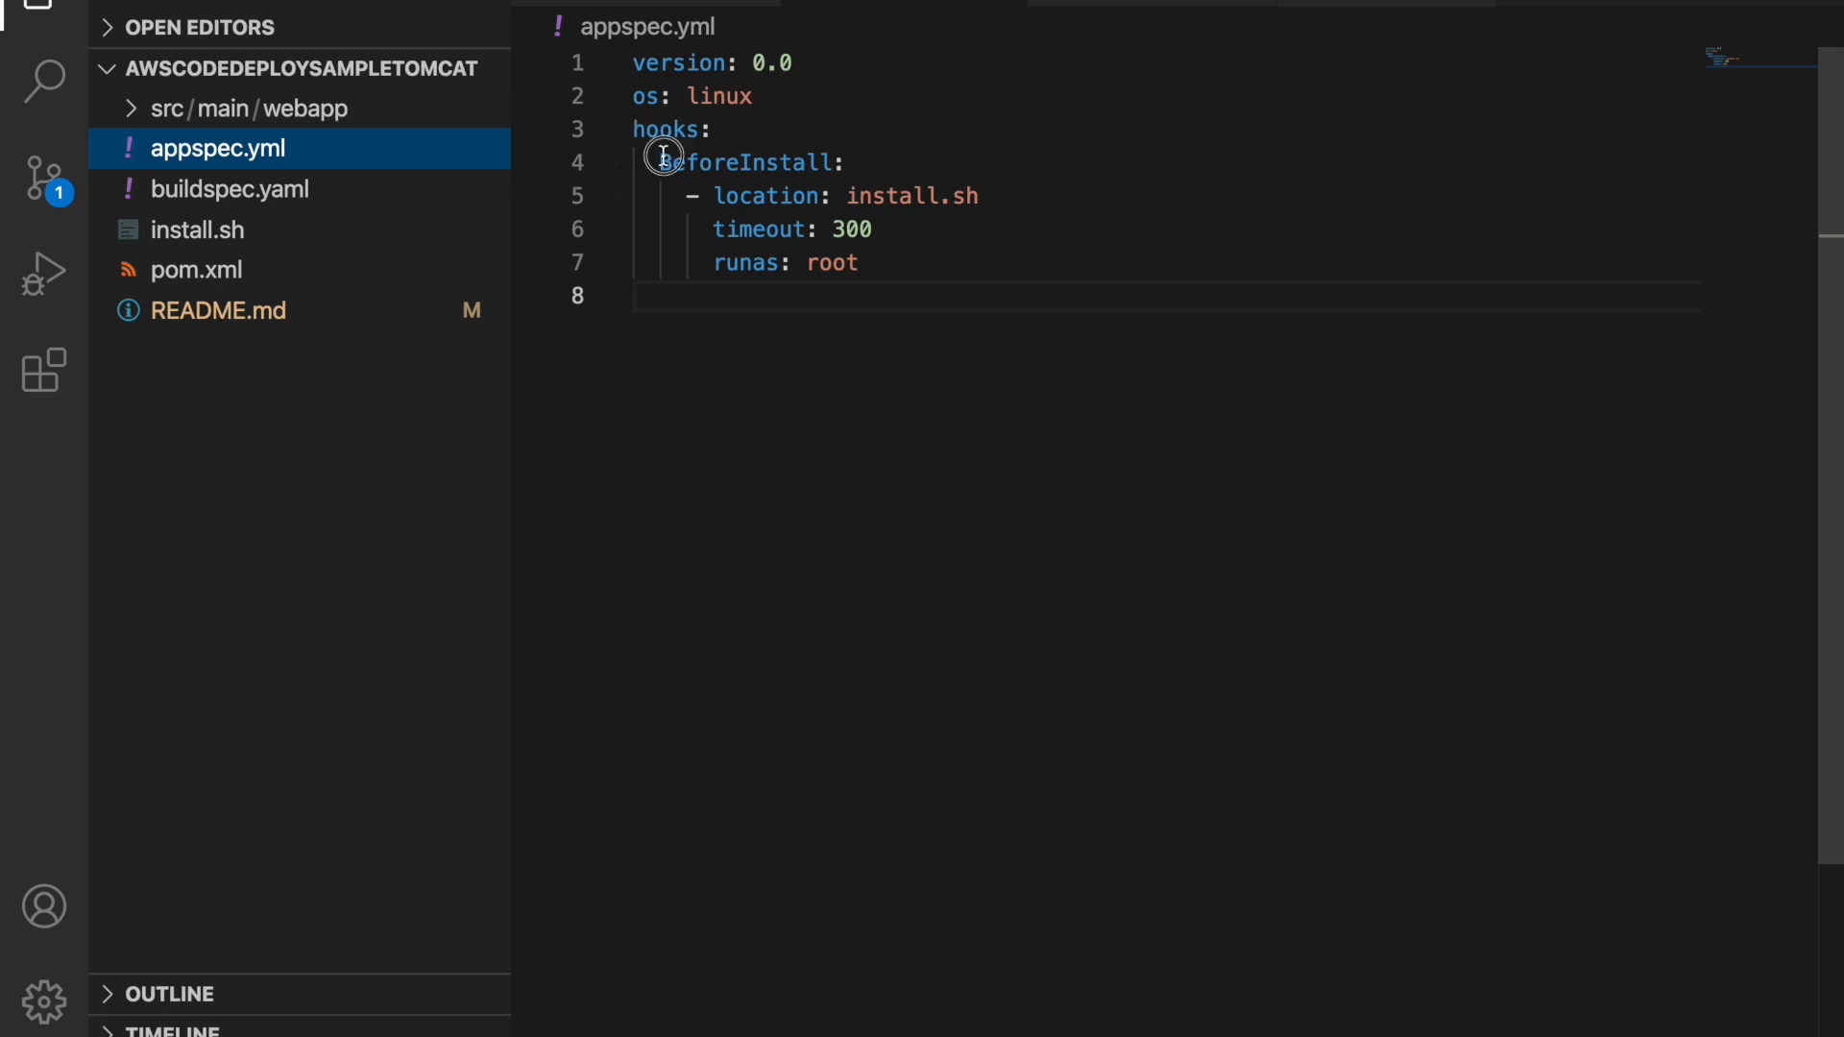
drag(659, 162, 870, 197)
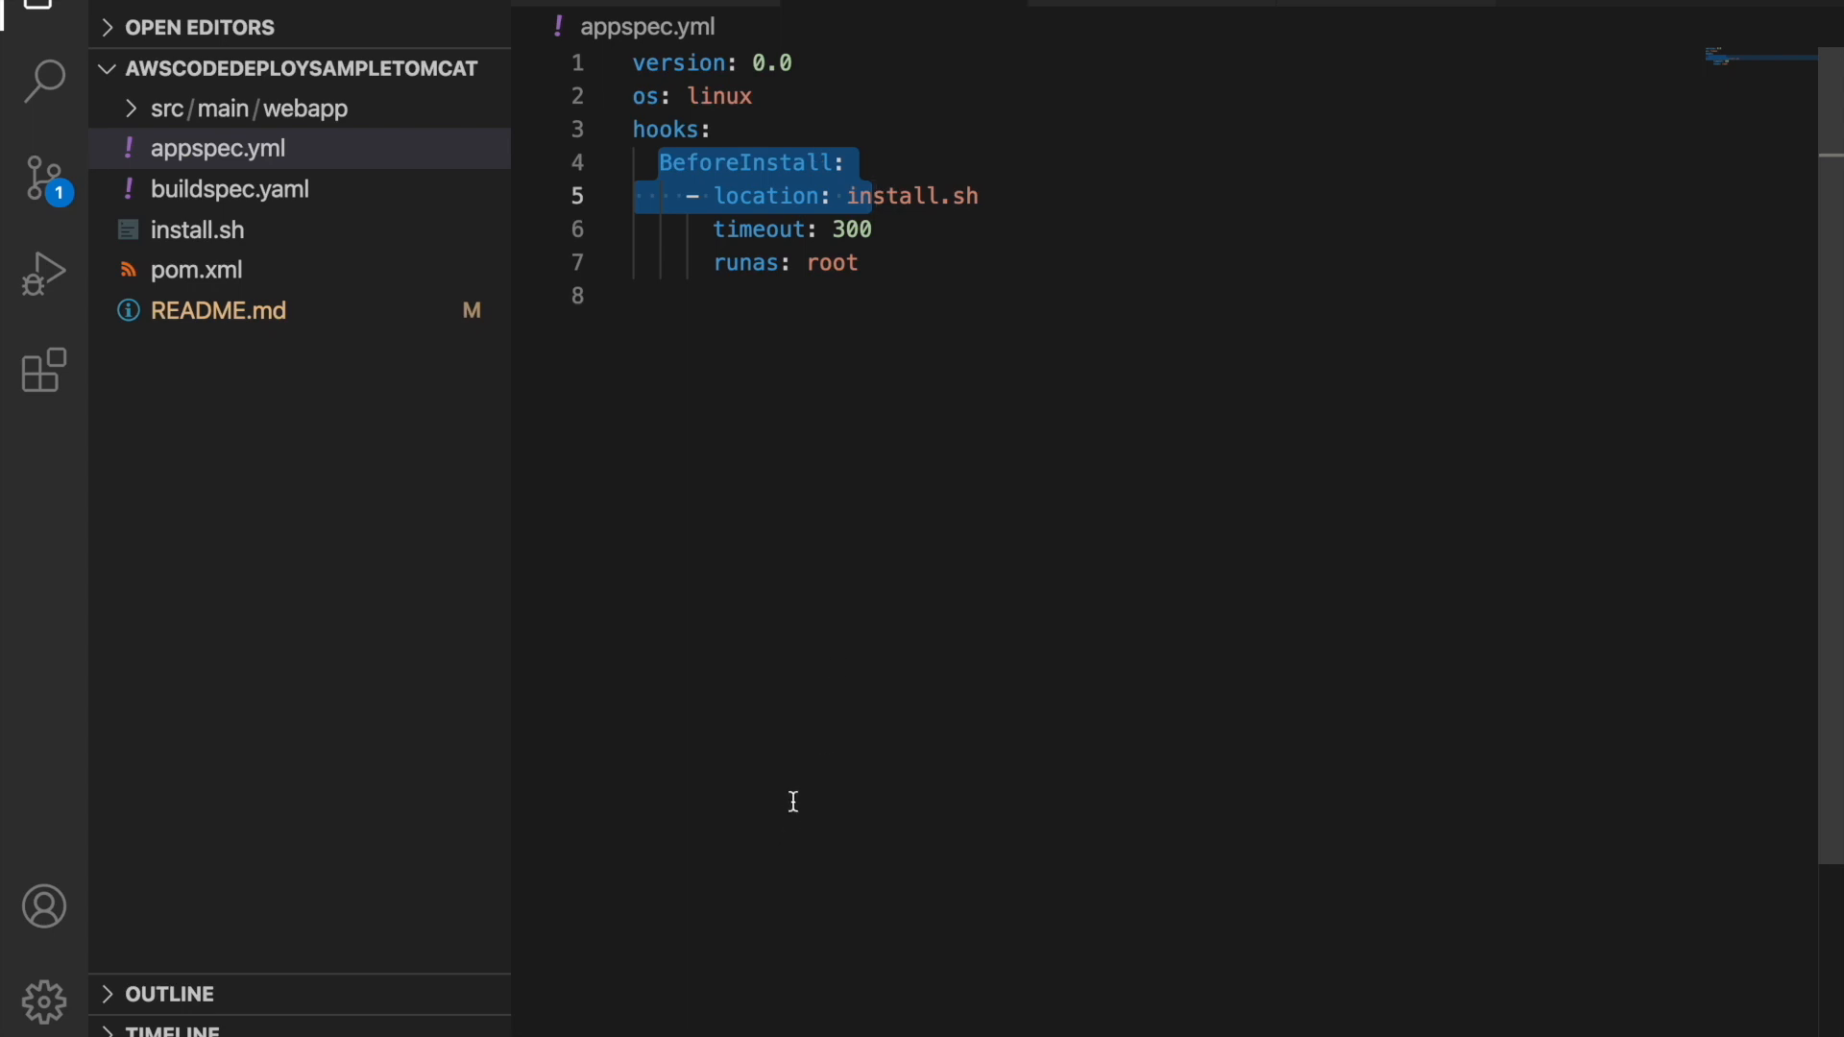
click(959, 296)
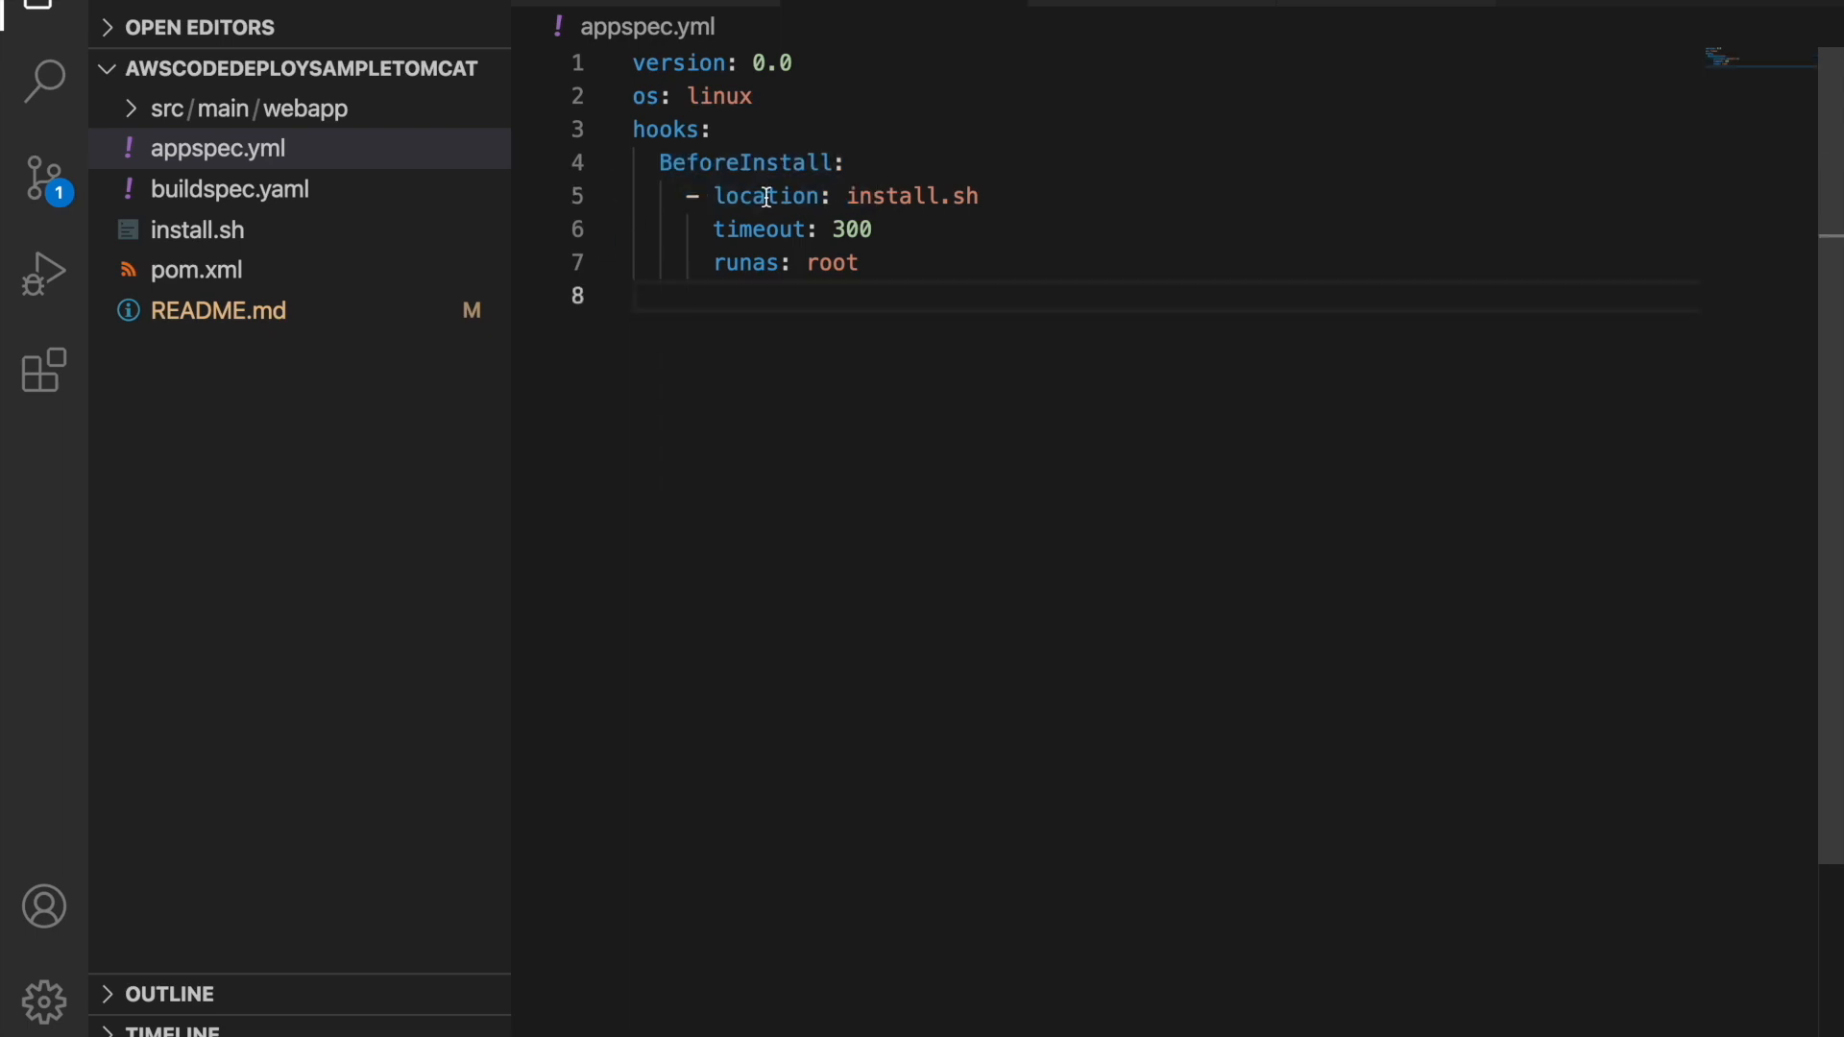
- Examine the S3 copy, file move and Tomcat restart commands in install.sh, and return to appspec.yml
click(247, 234)
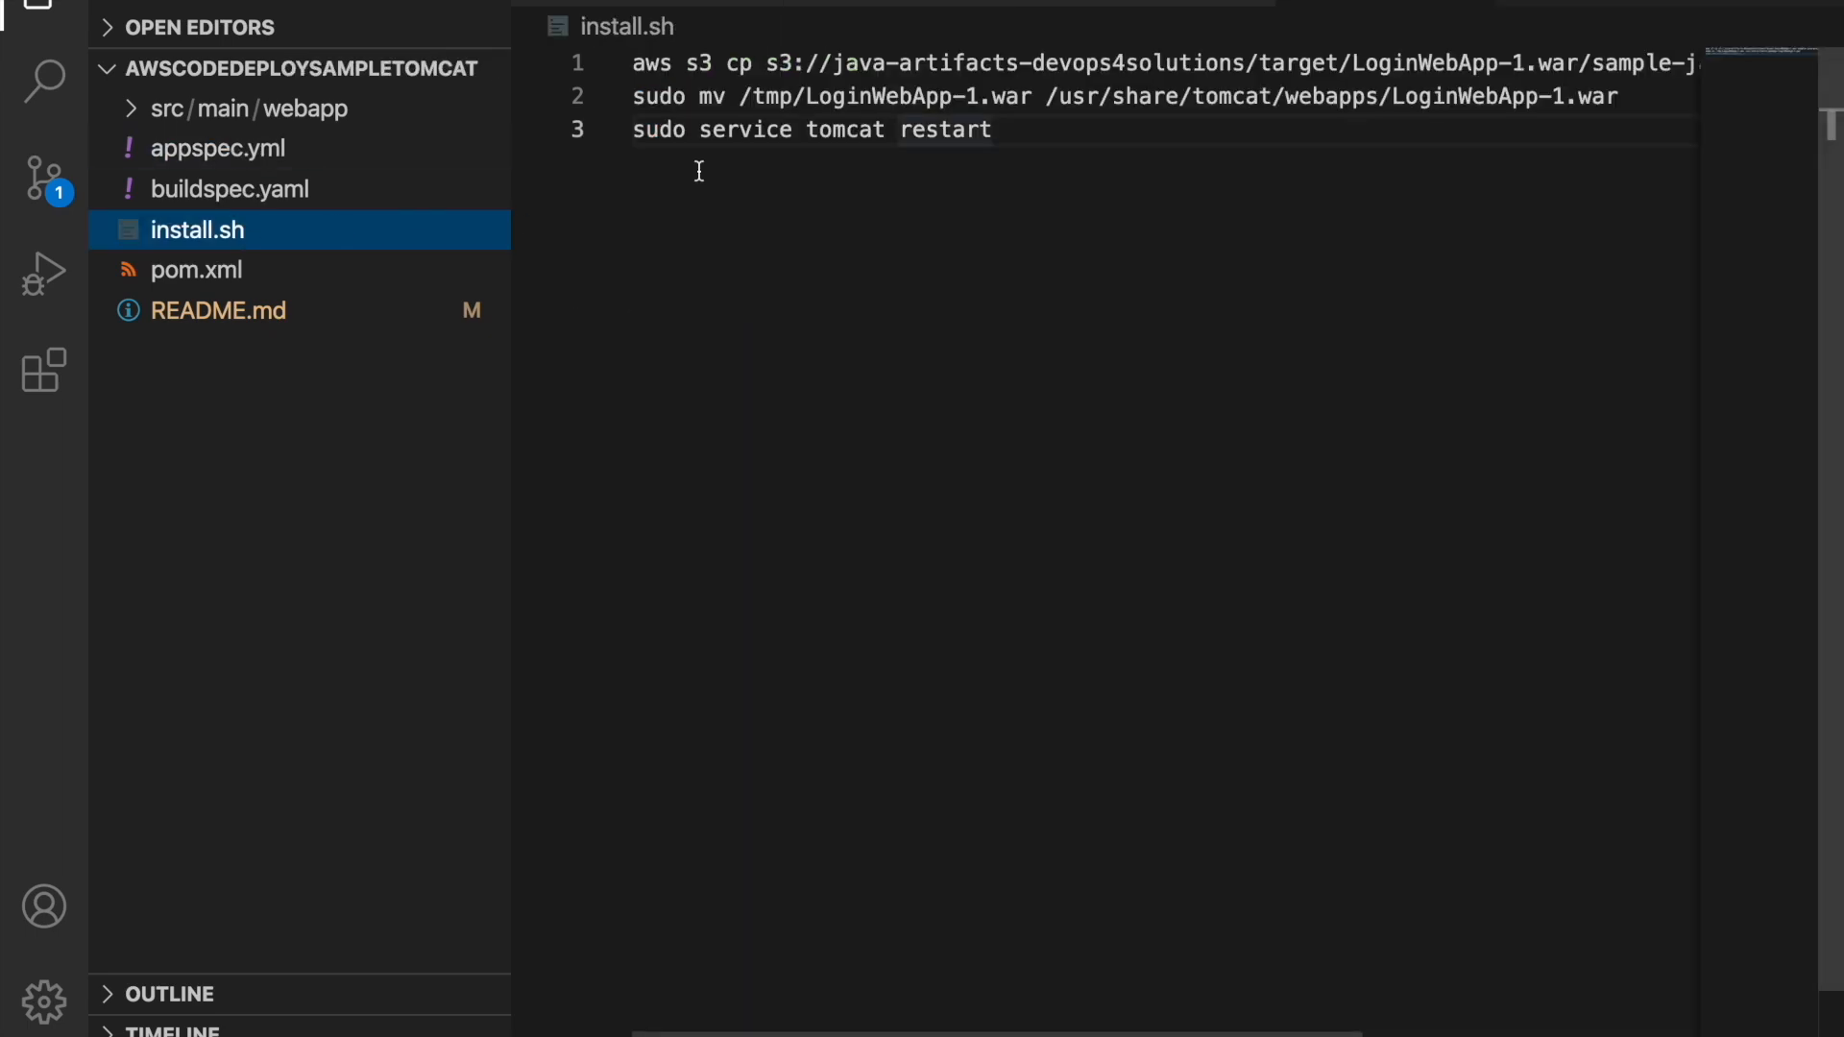
drag(634, 63, 1260, 64)
drag(649, 99, 1006, 98)
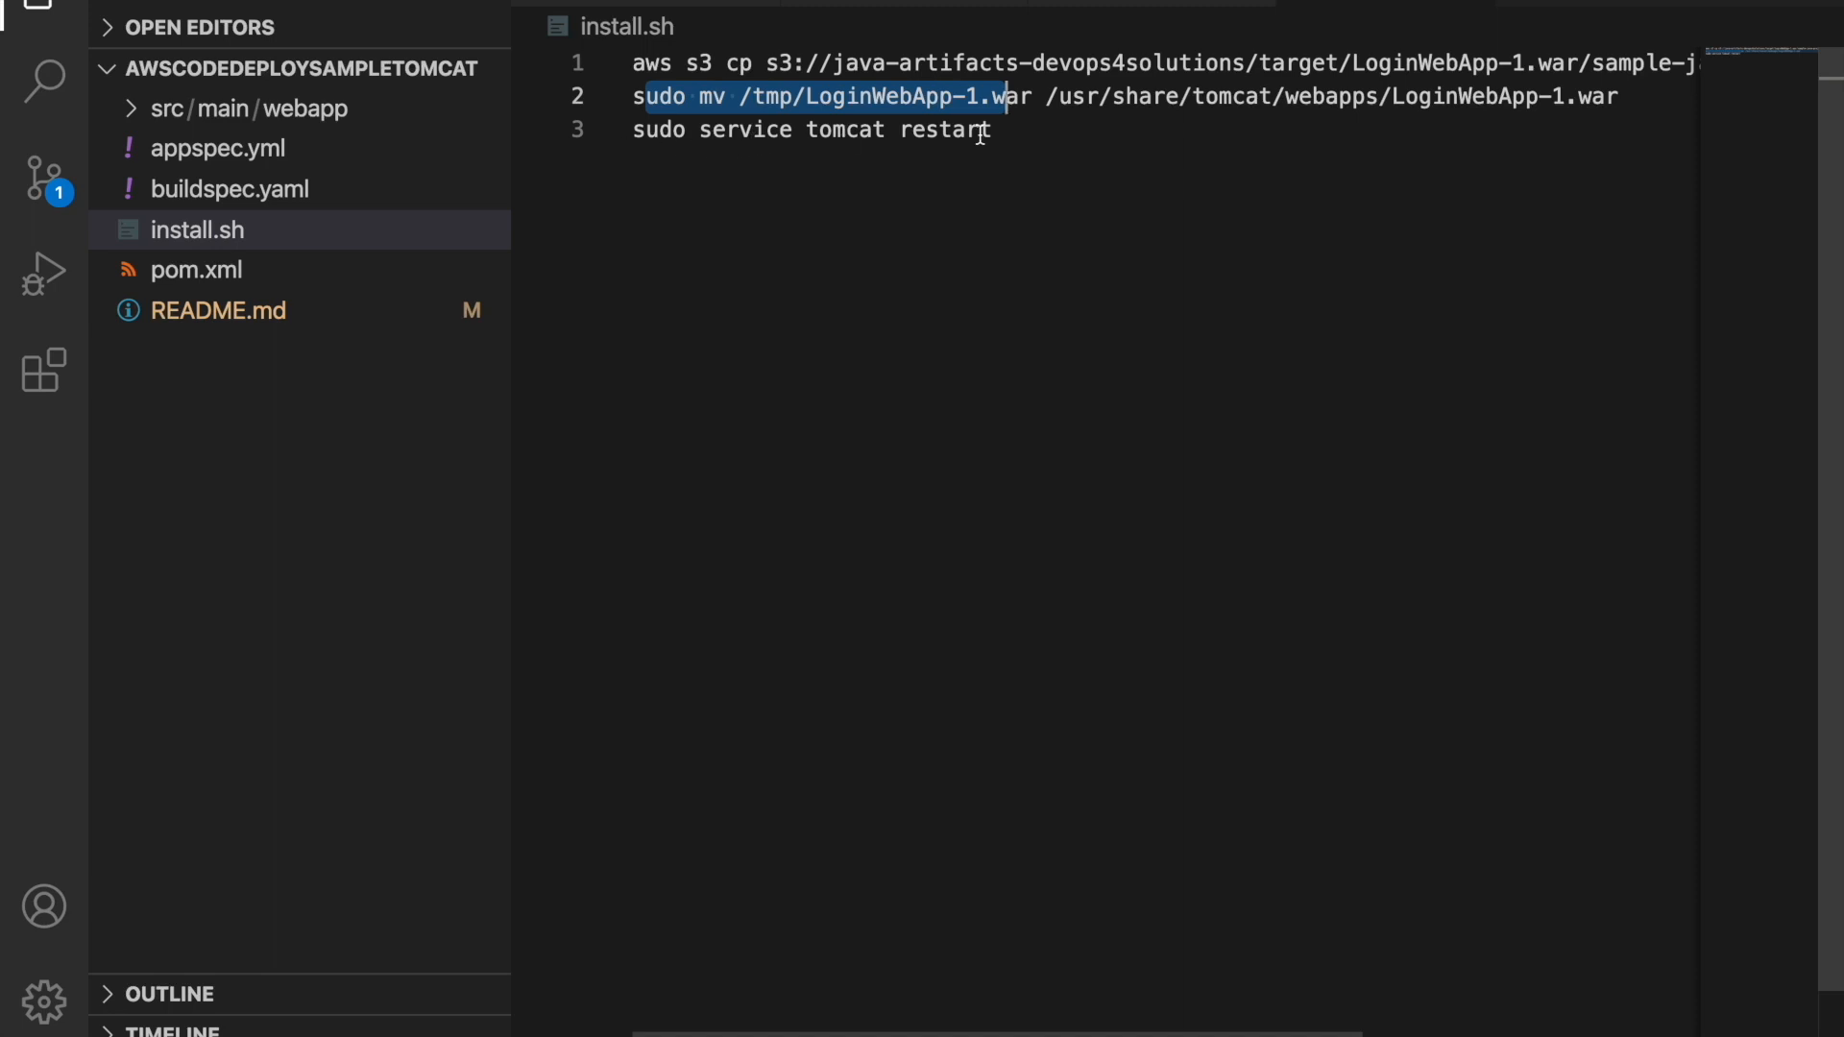
click(980, 133)
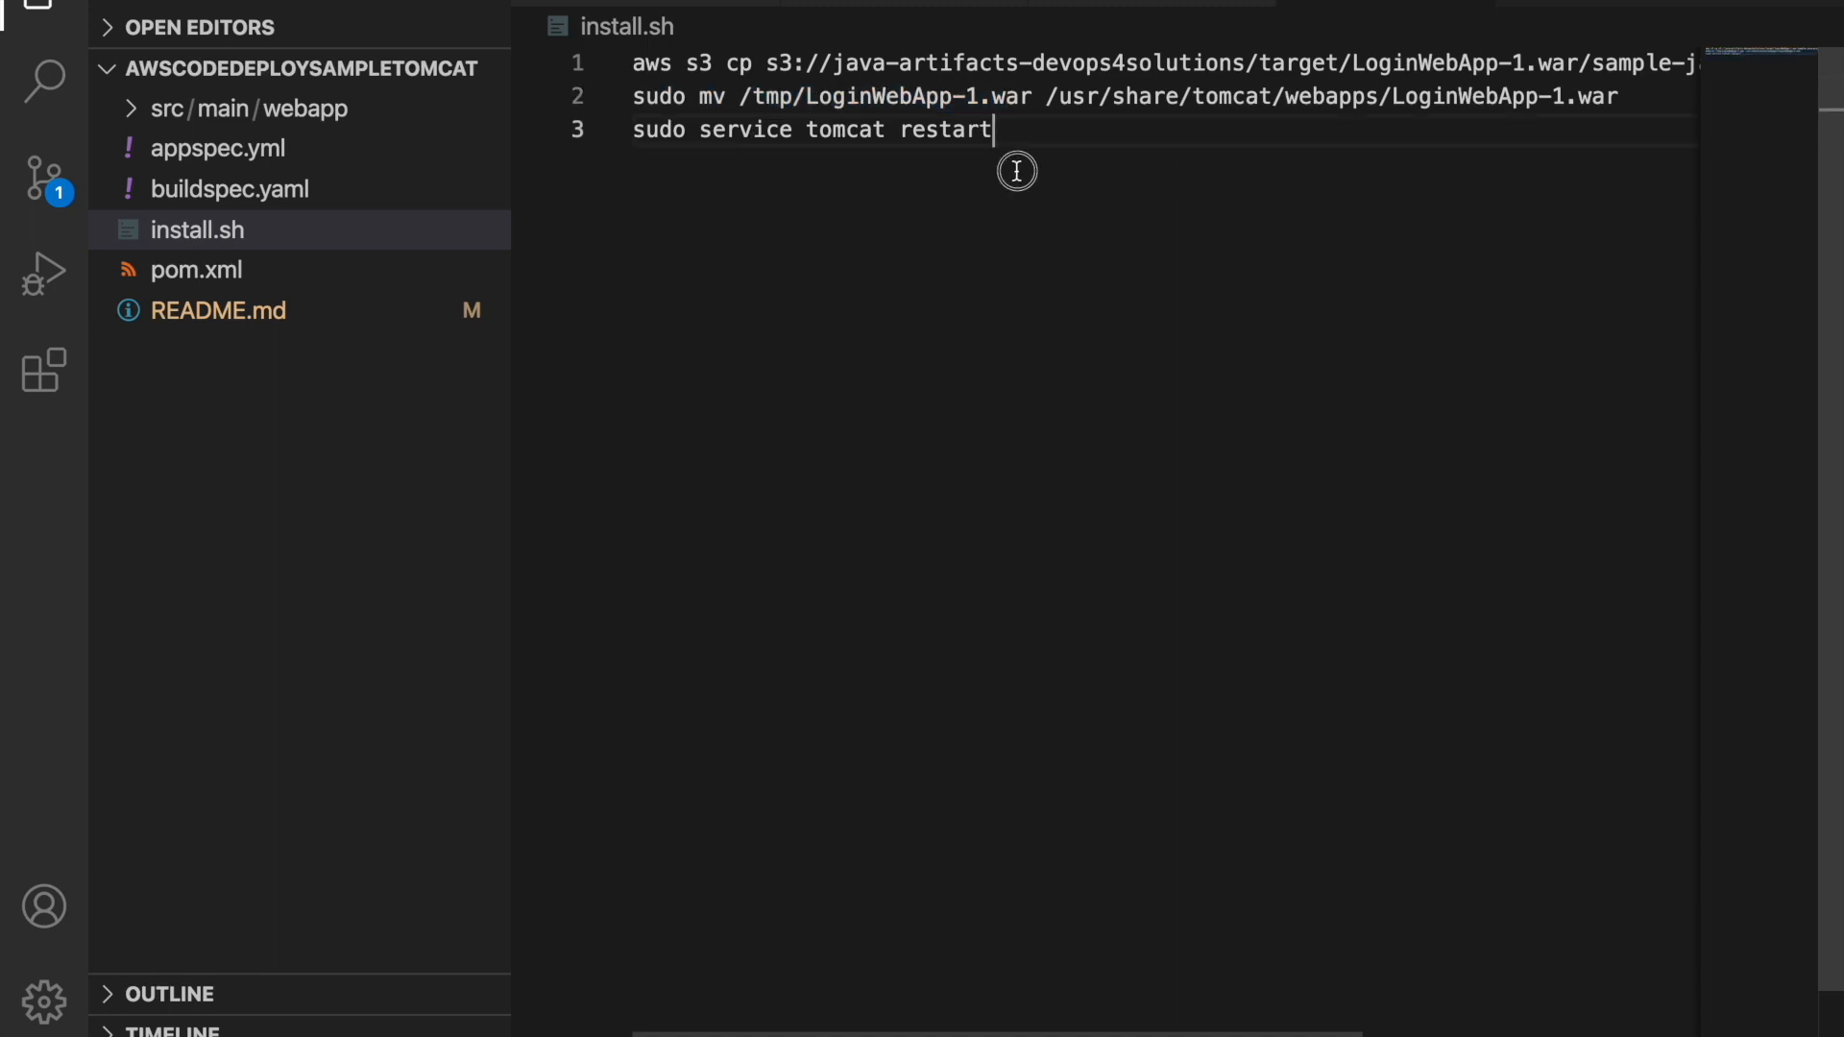
click(257, 150)
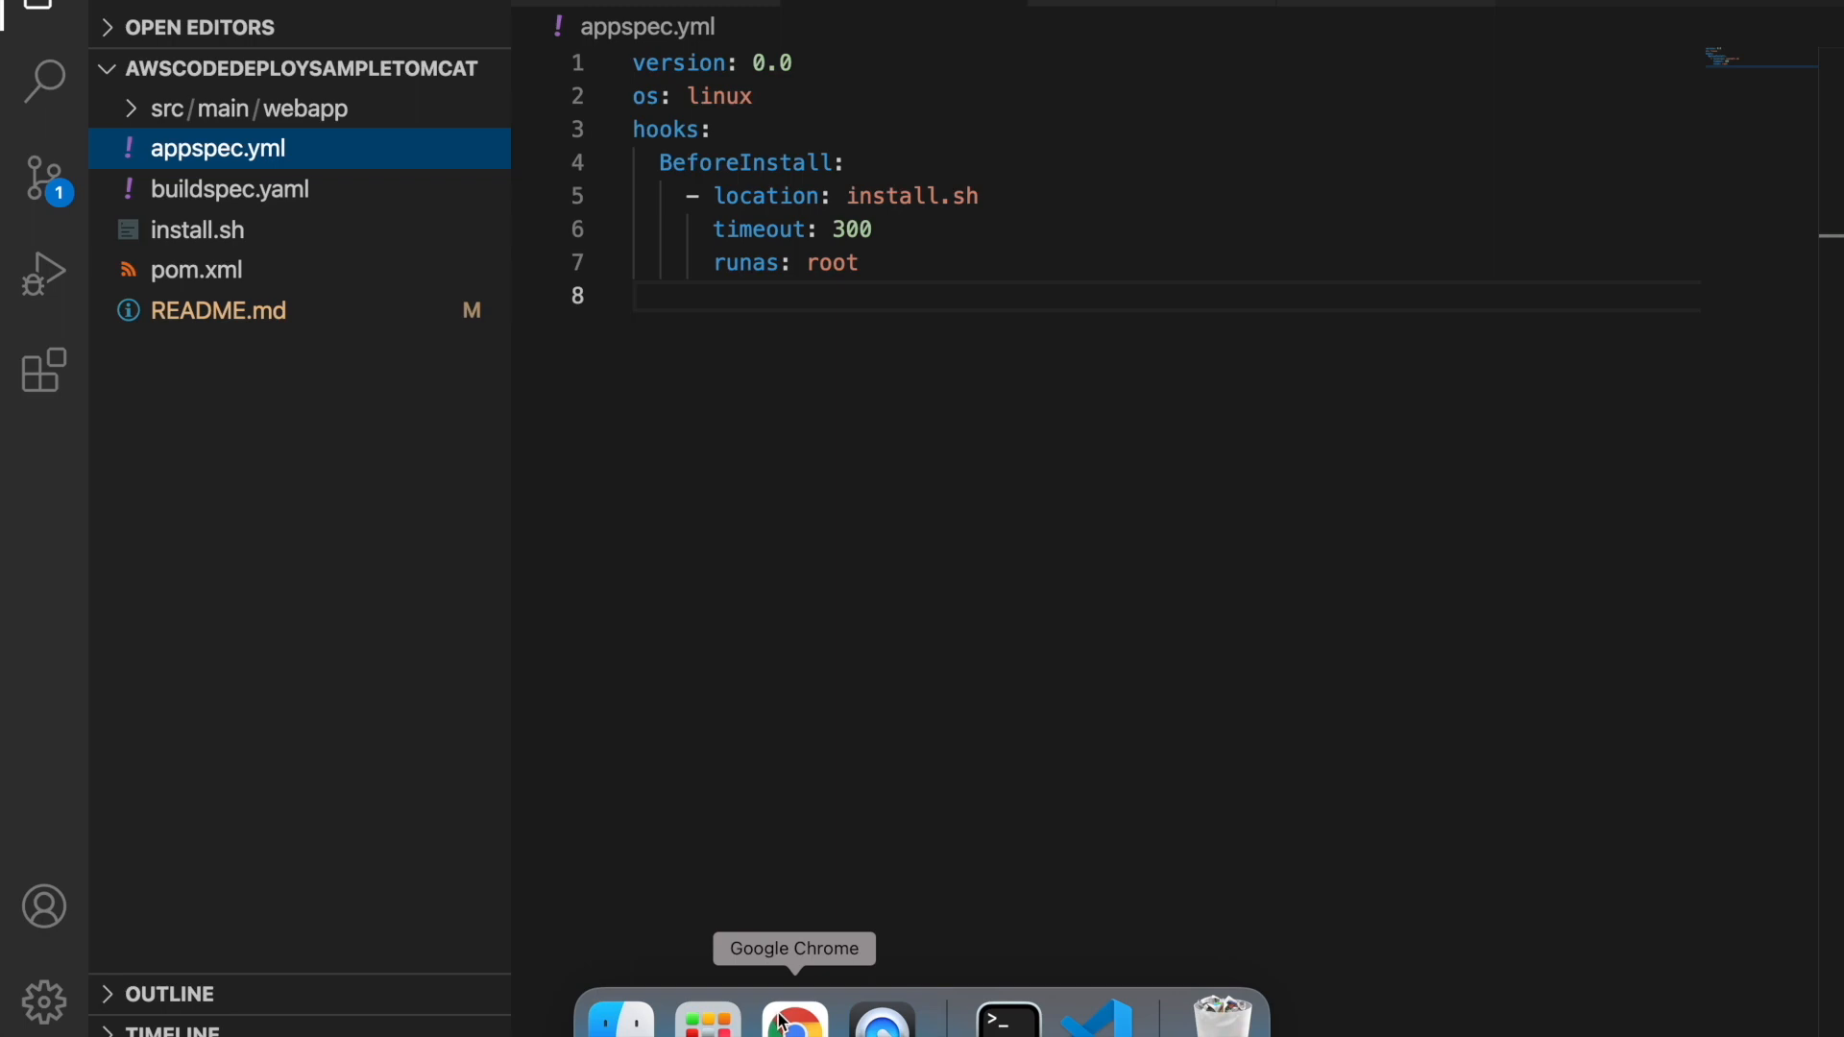
- Switch back to the Medium draft in Google Chrome and read the Revision and Deployments sections
click(784, 1020)
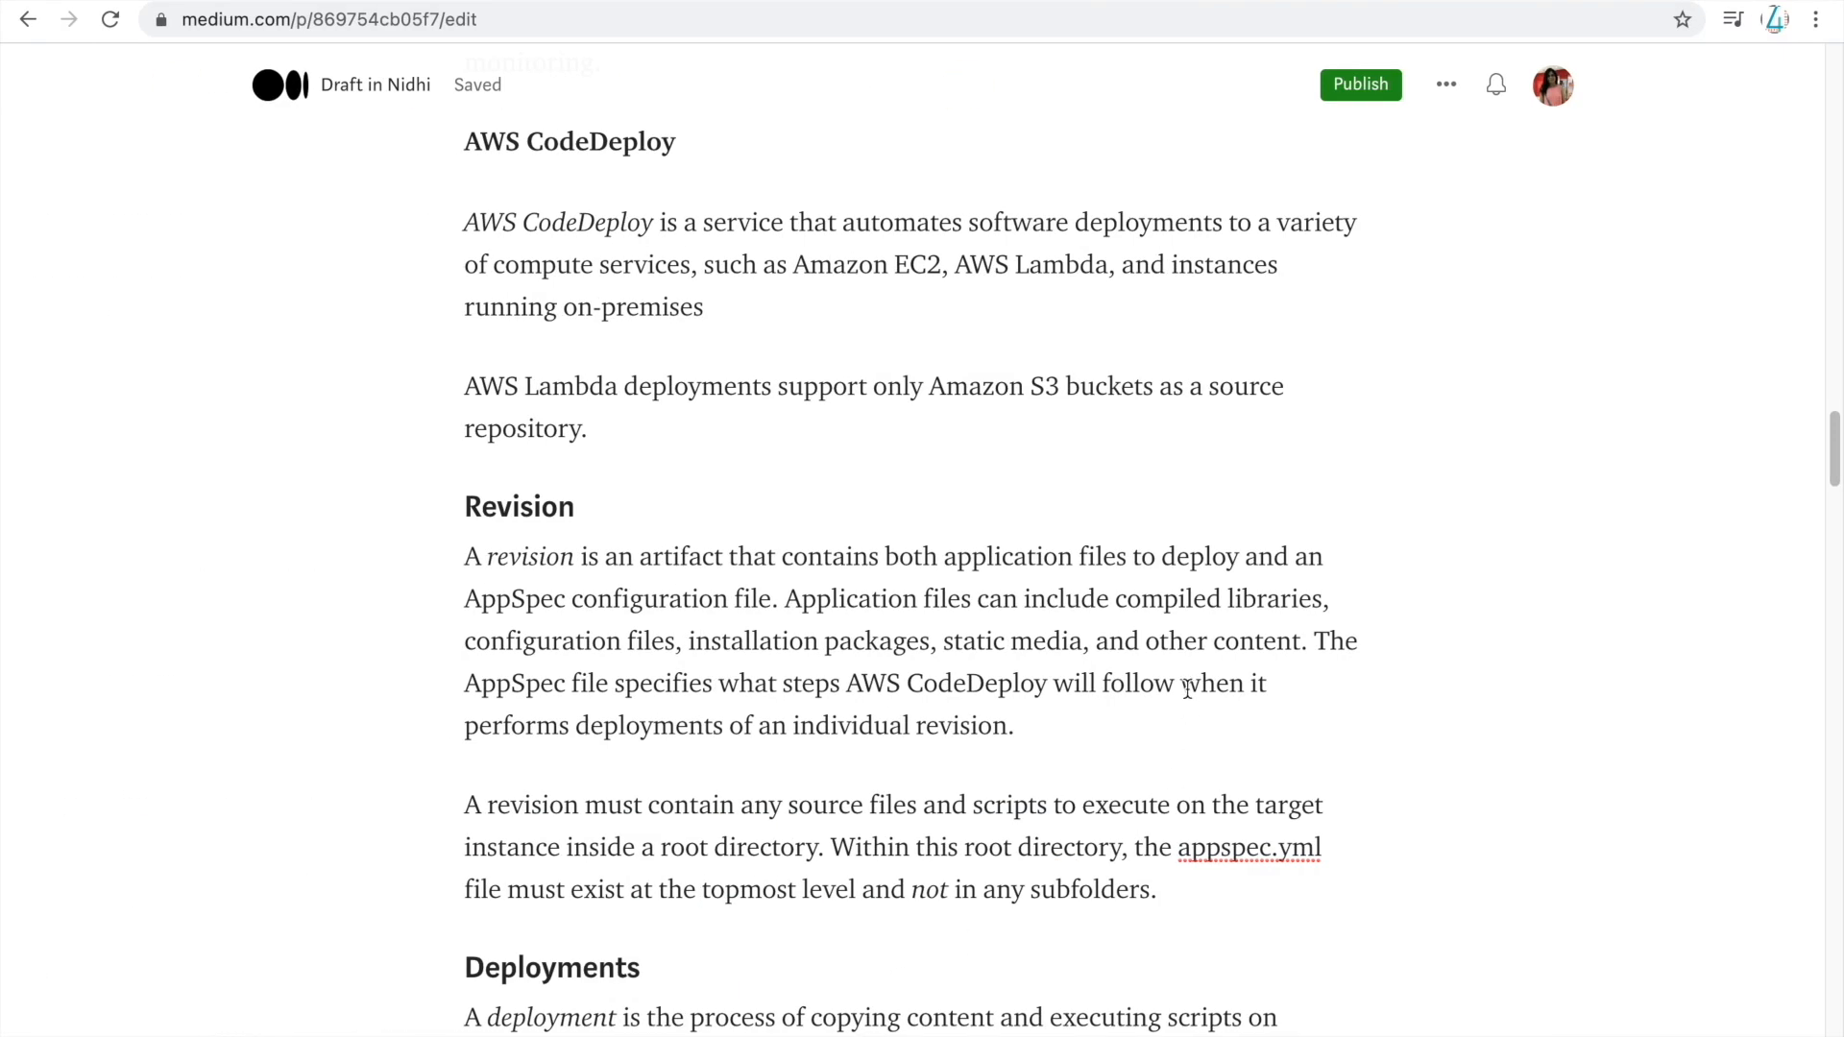
scroll(1129, 640, down, 1)
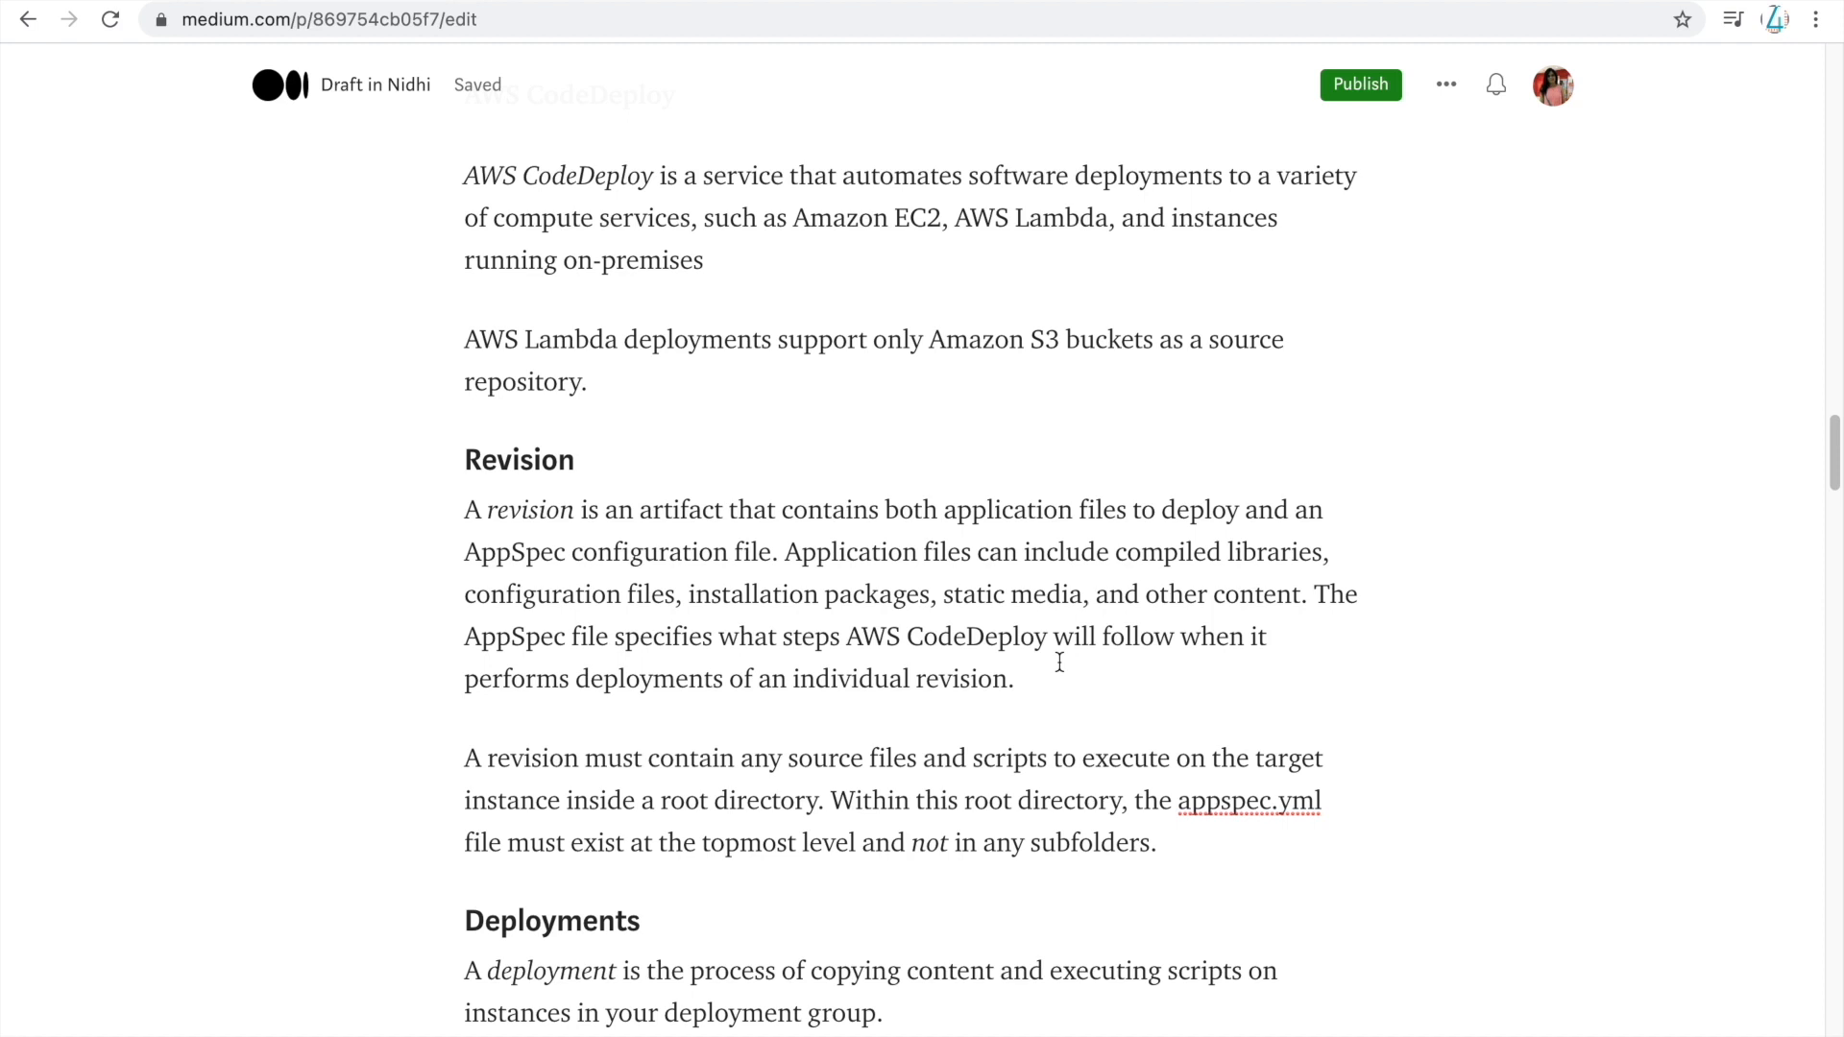
scroll(1059, 662, down, 2)
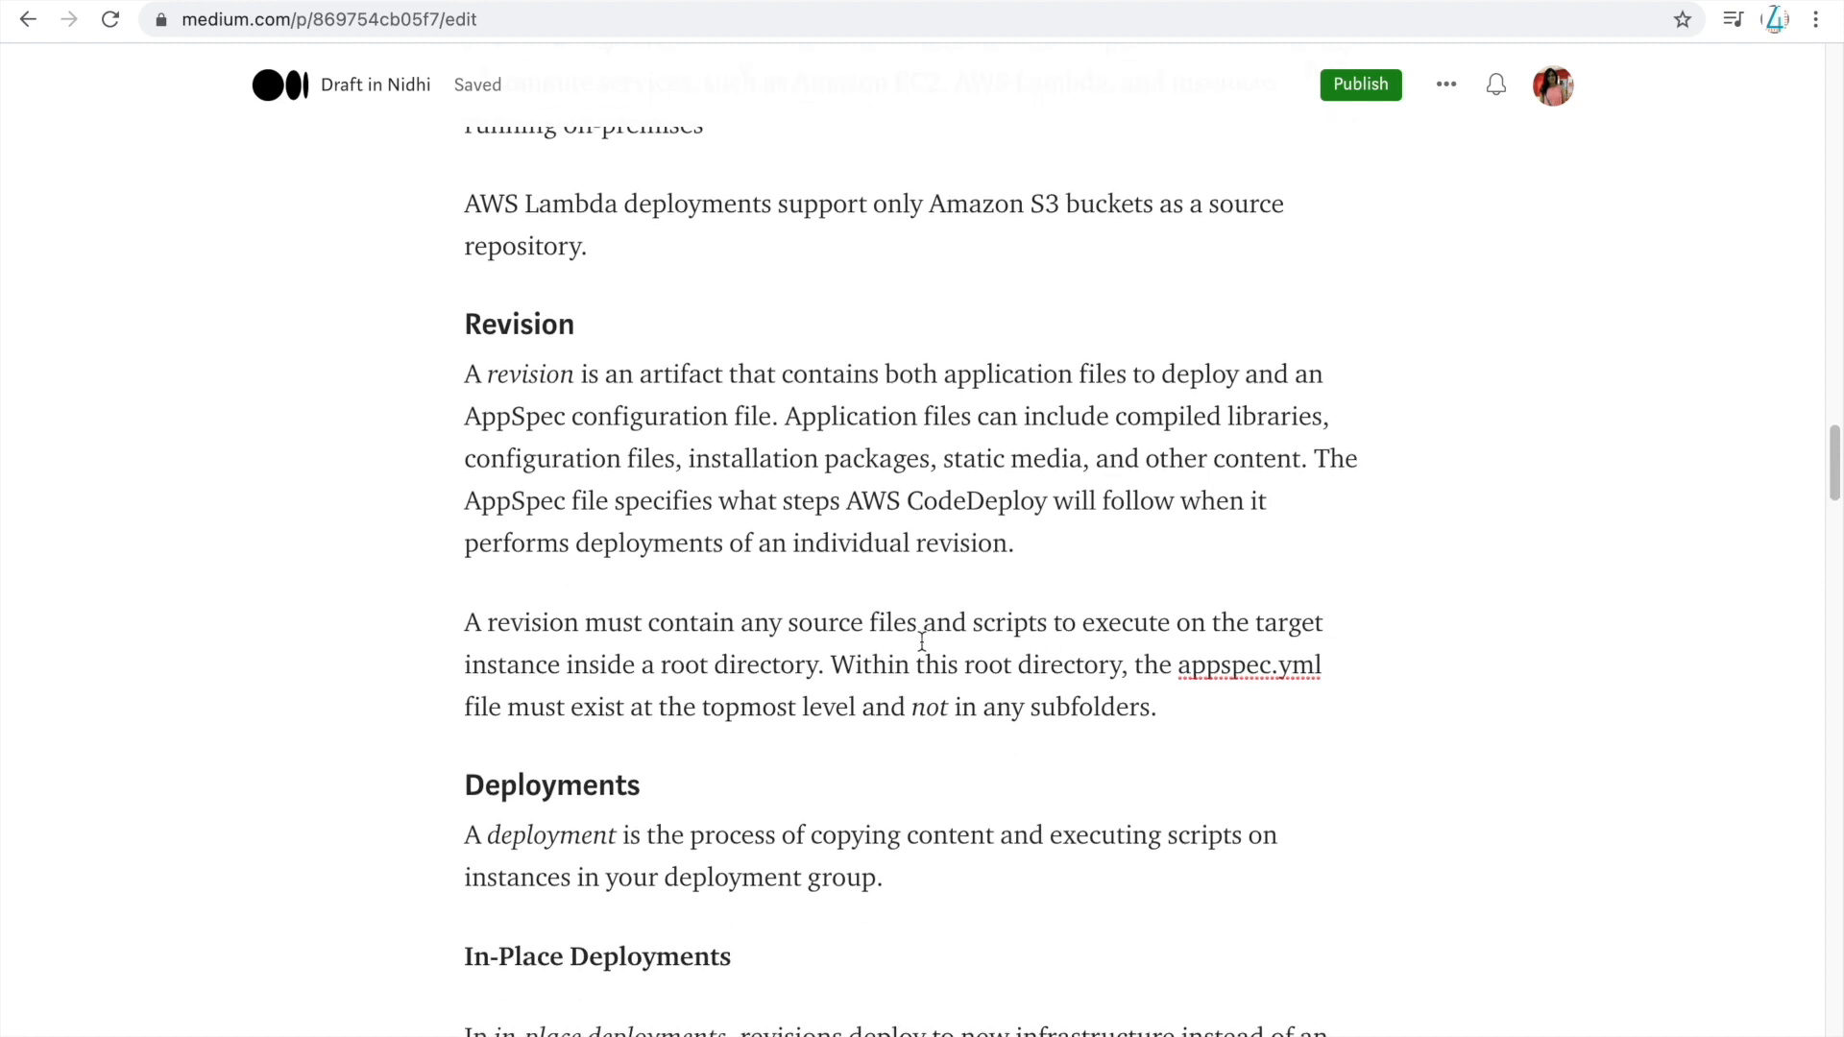
- Highlight and read the Revision paragraph on source files, scripts and the required location of appspec.yml
drag(582, 624, 1376, 622)
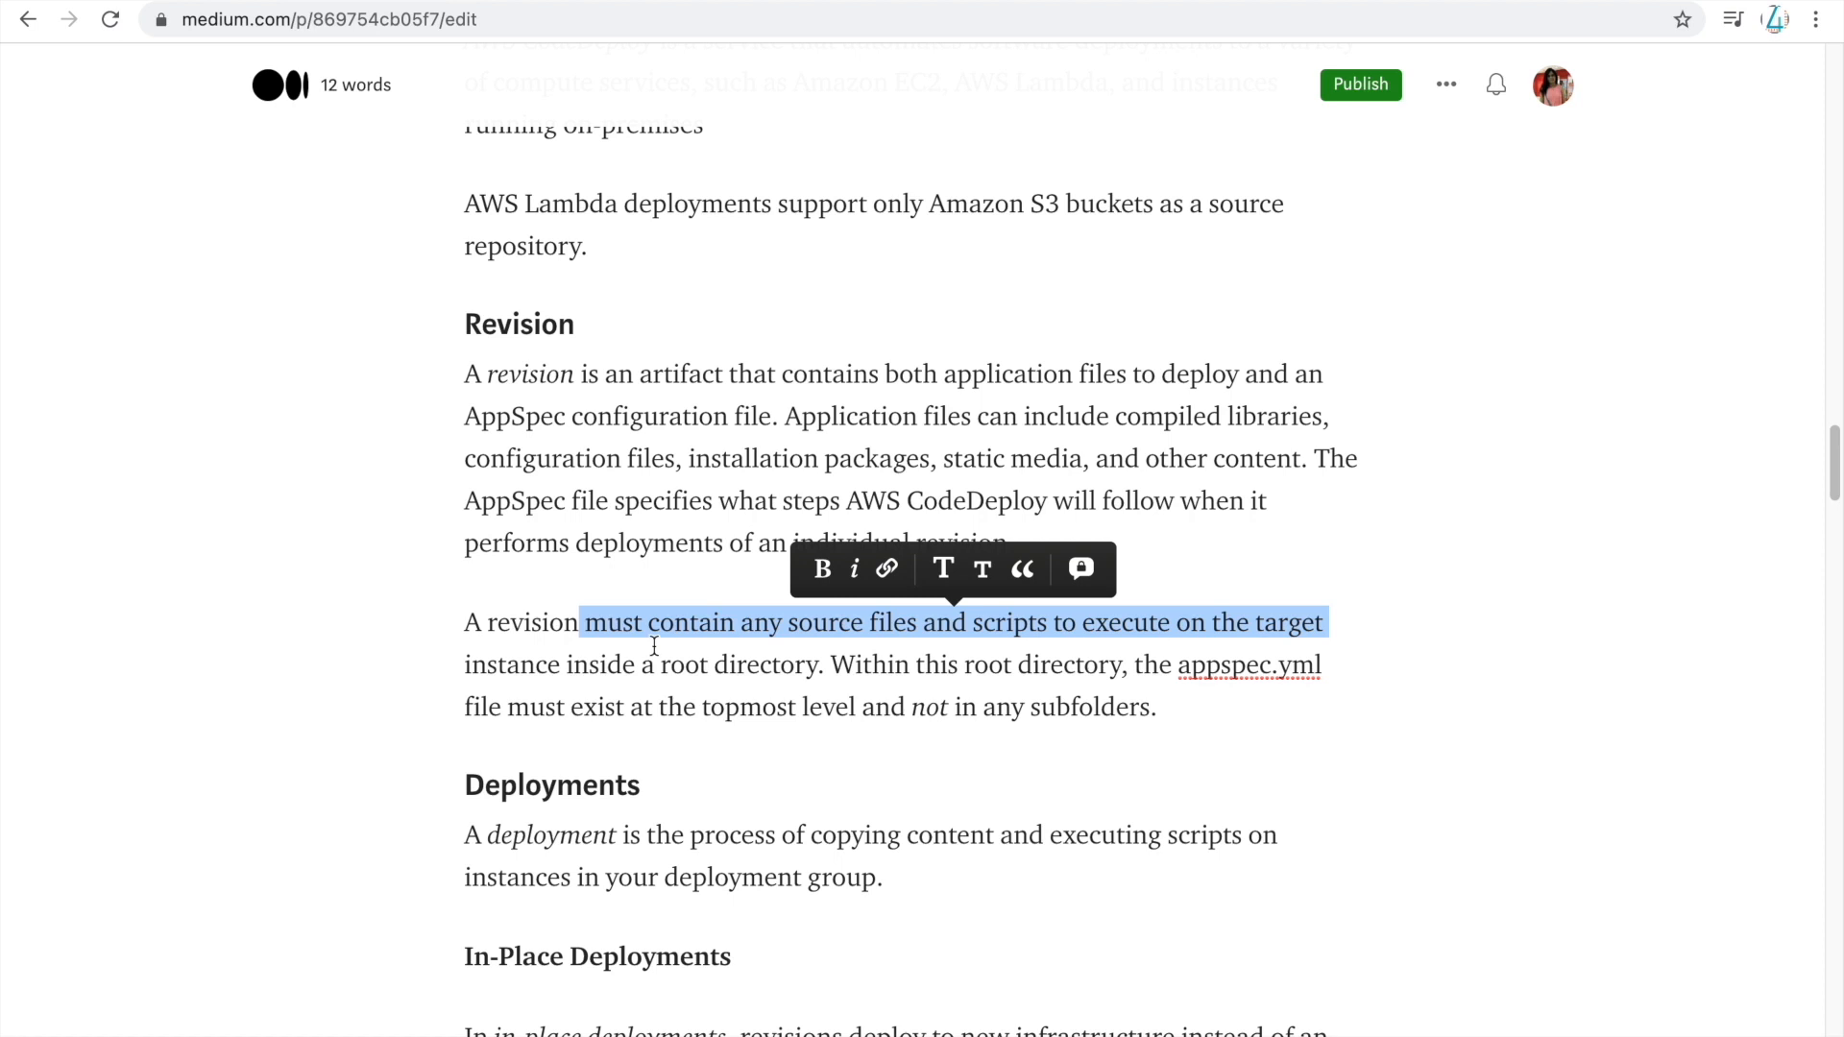
drag(834, 665, 408, 573)
drag(1143, 664, 1408, 694)
click(847, 711)
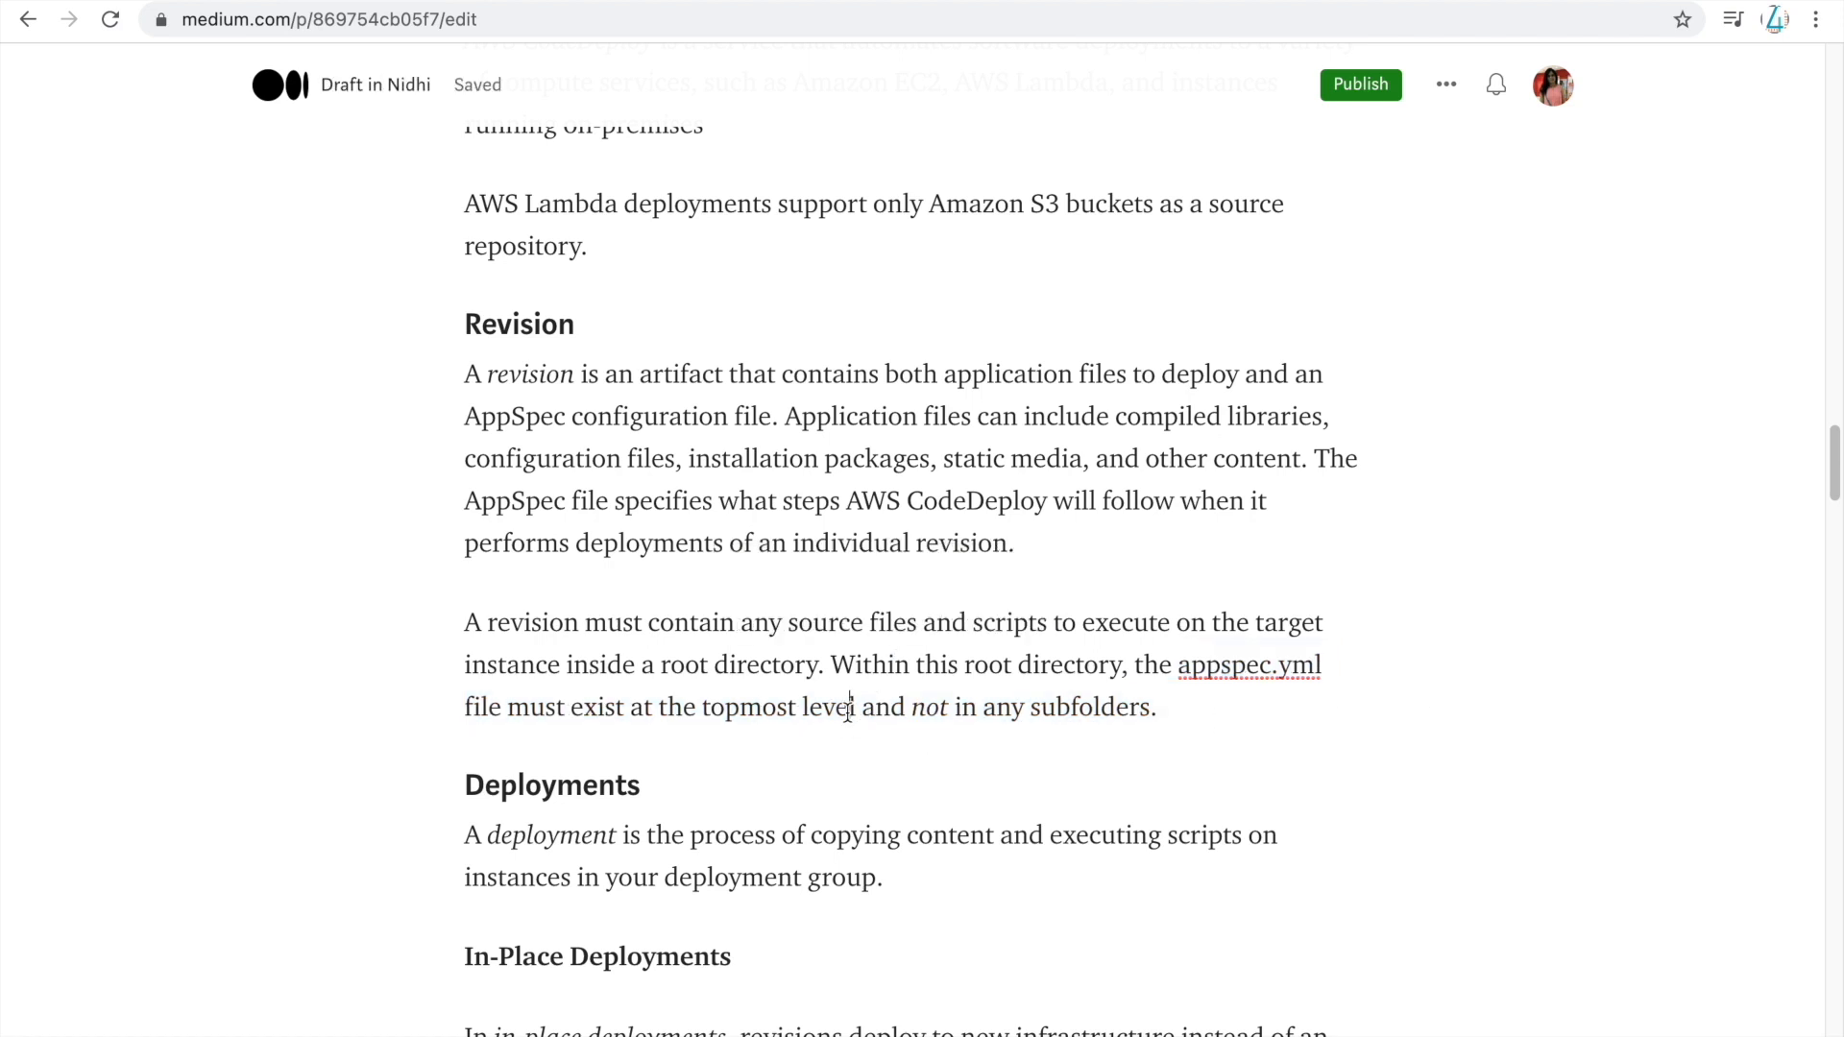
drag(1214, 701, 461, 592)
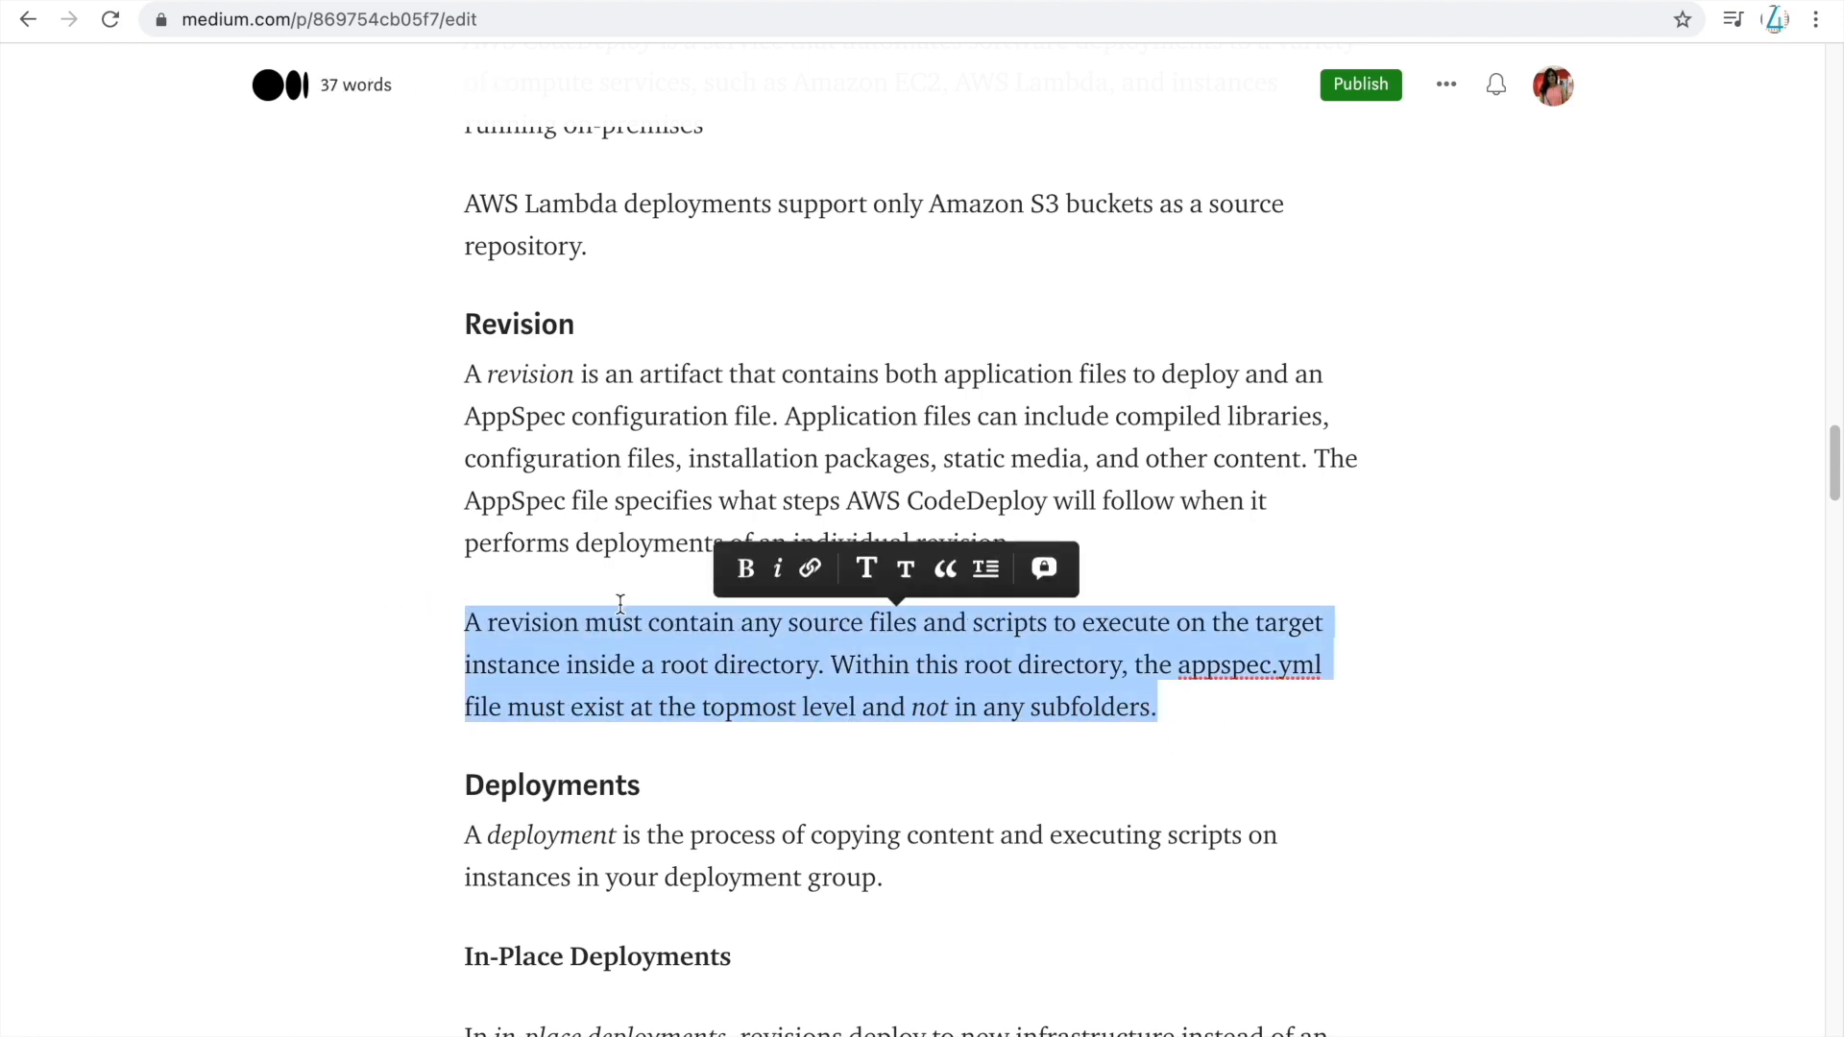
- Review the Deployments and In-Place Deployments sections of the draft against the Revision text
scroll(1575, 749, down, 3)
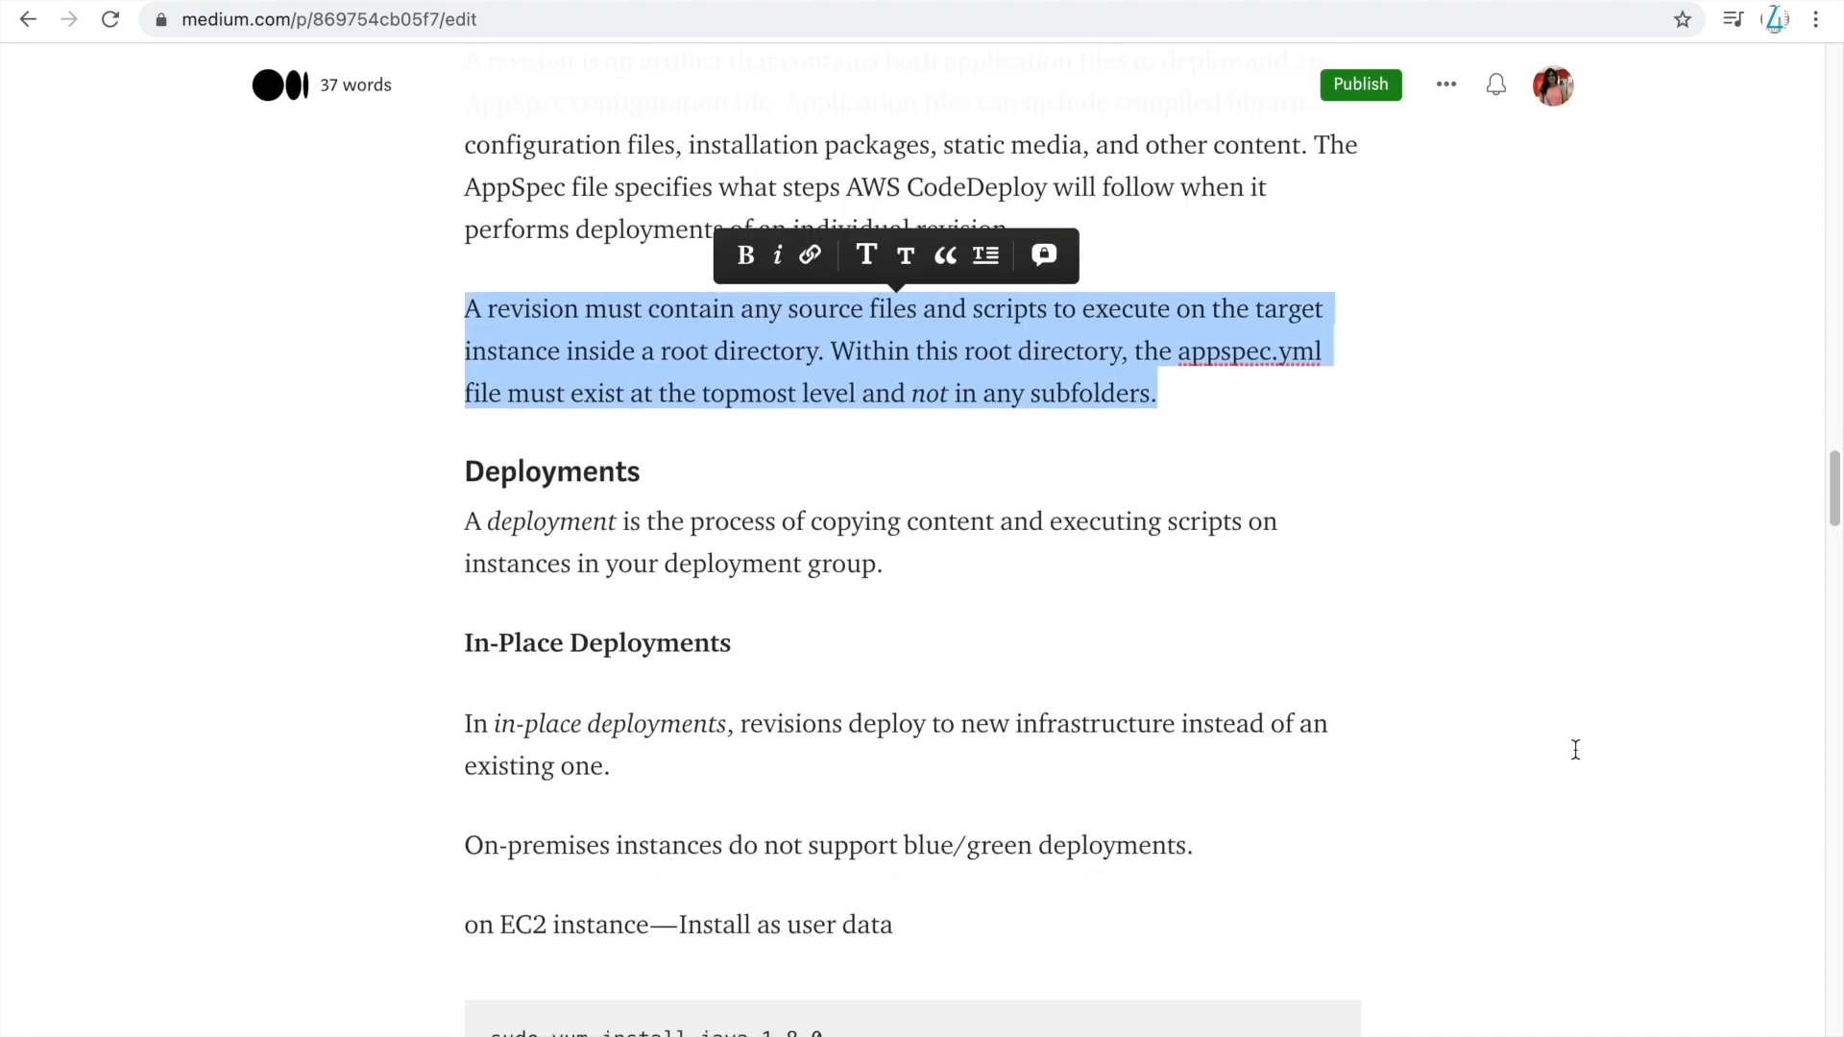
scroll(1575, 749, down, 1)
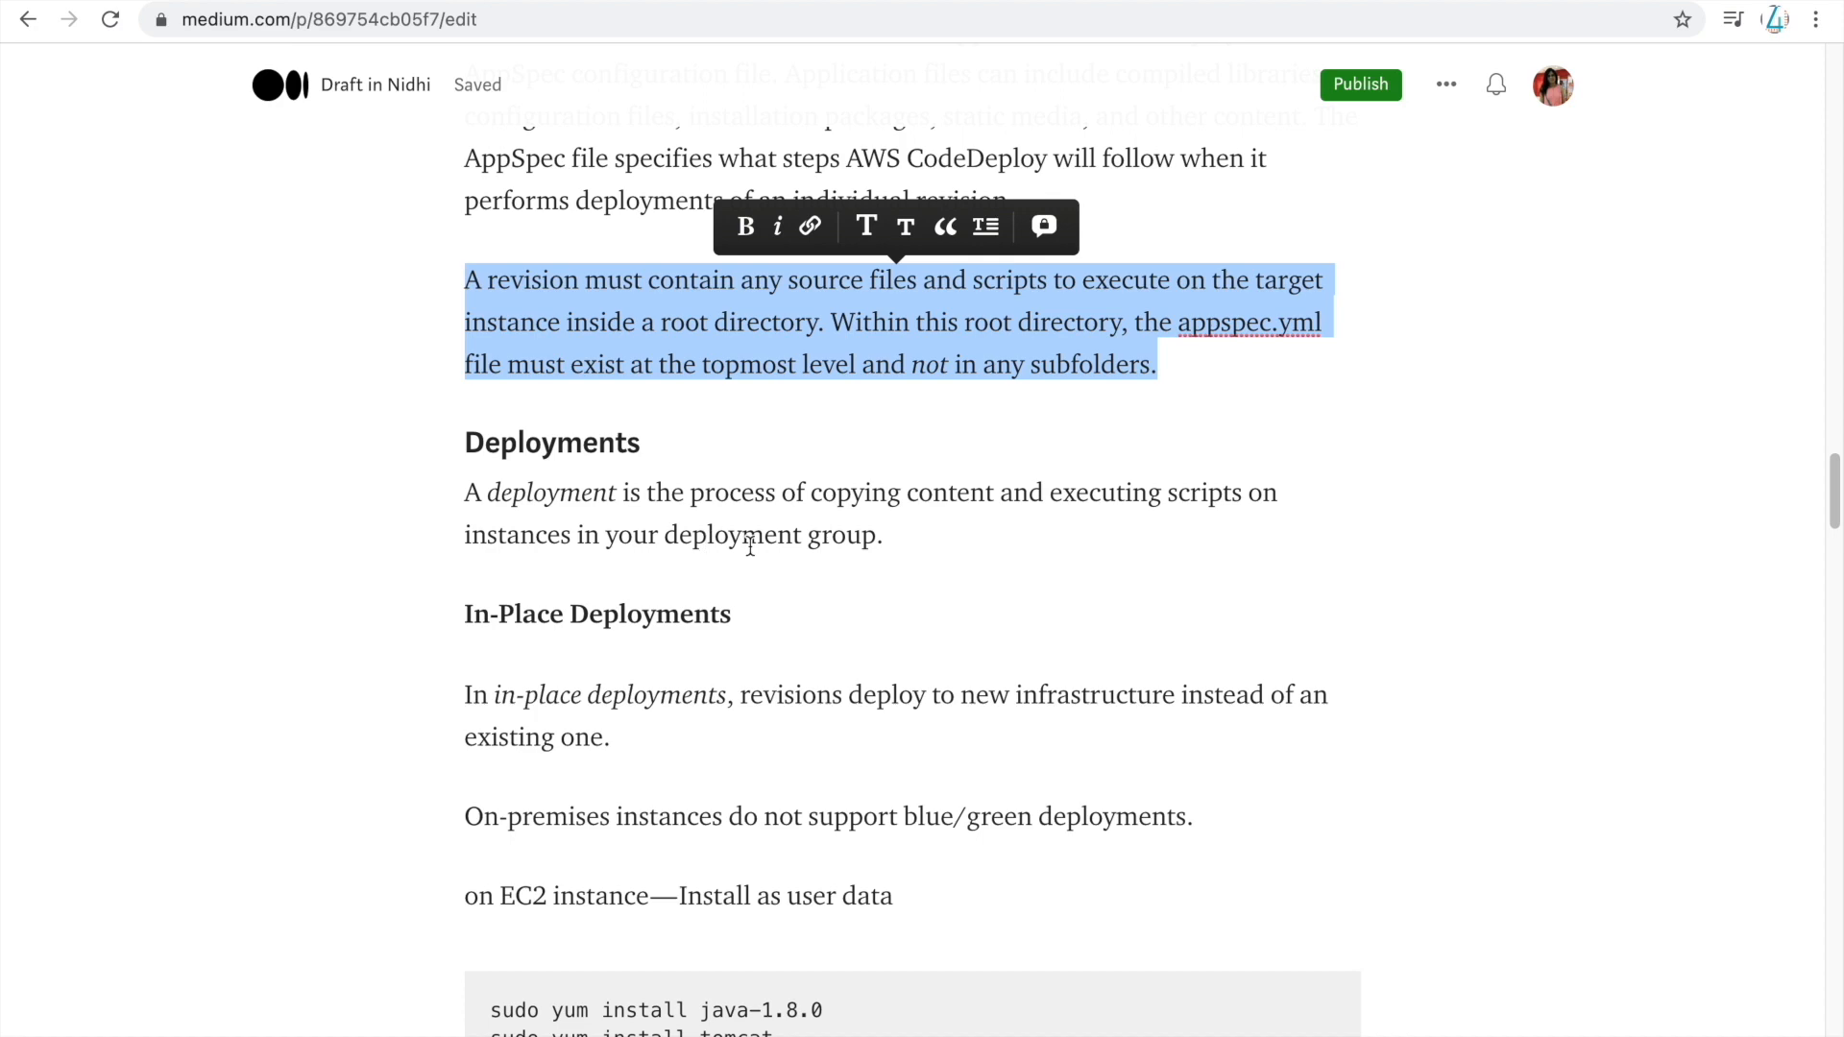
scroll(1037, 669, down, 5)
scroll(1037, 673, up, 4)
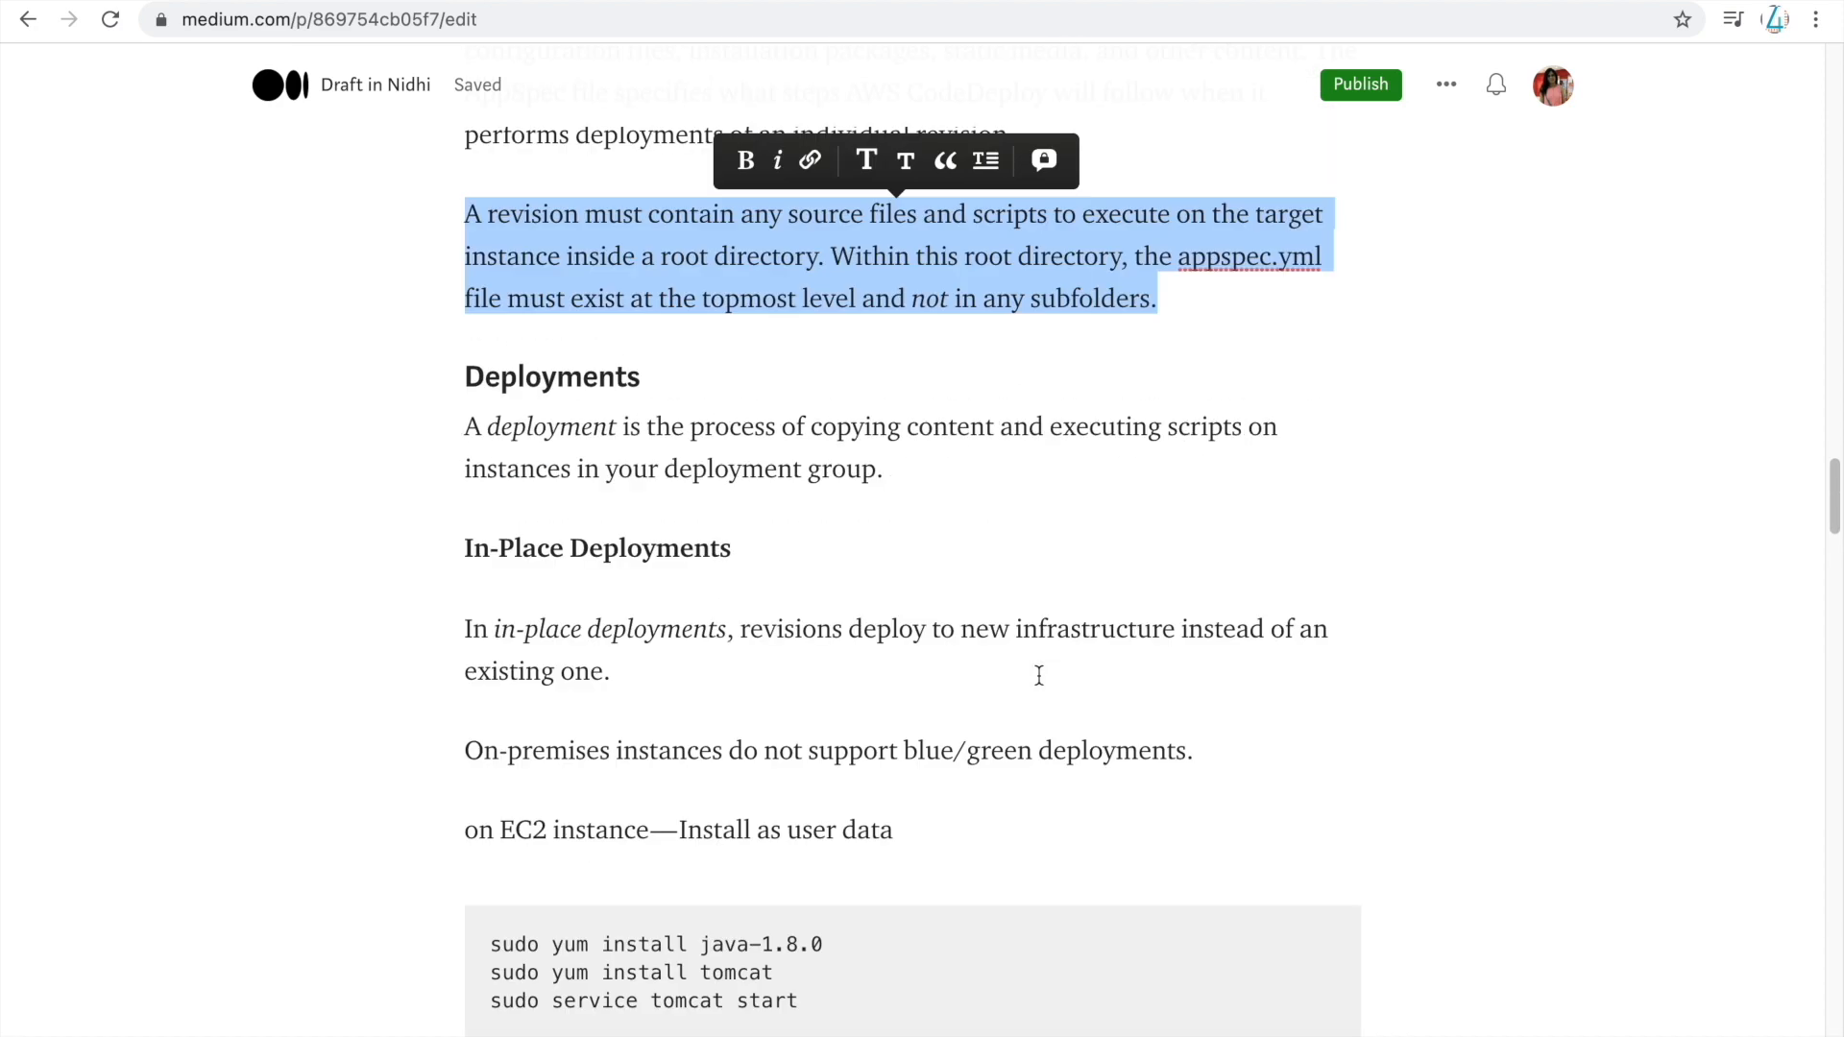
scroll(1039, 675, up, 3)
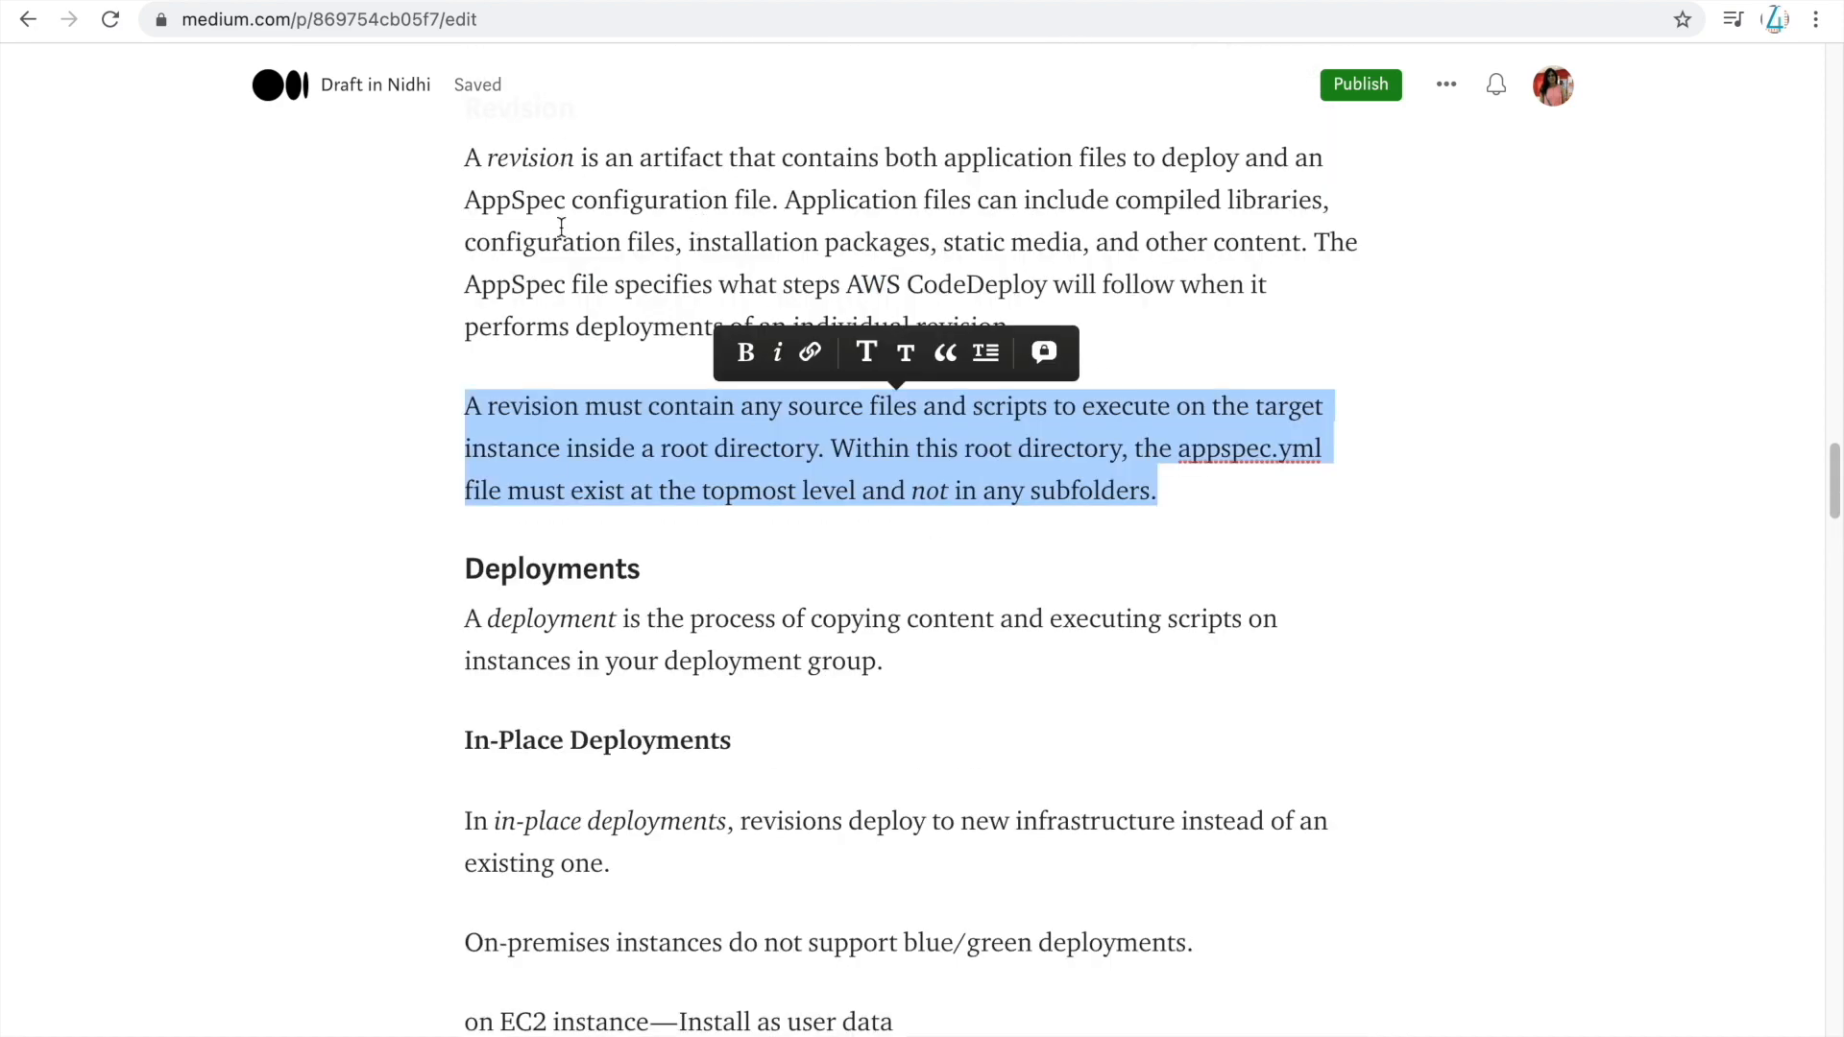
- Examine the EC2 user data commands in the Medium draft that install java-1.8.0 and Tomcat and start the Tomcat service
click(530, 1)
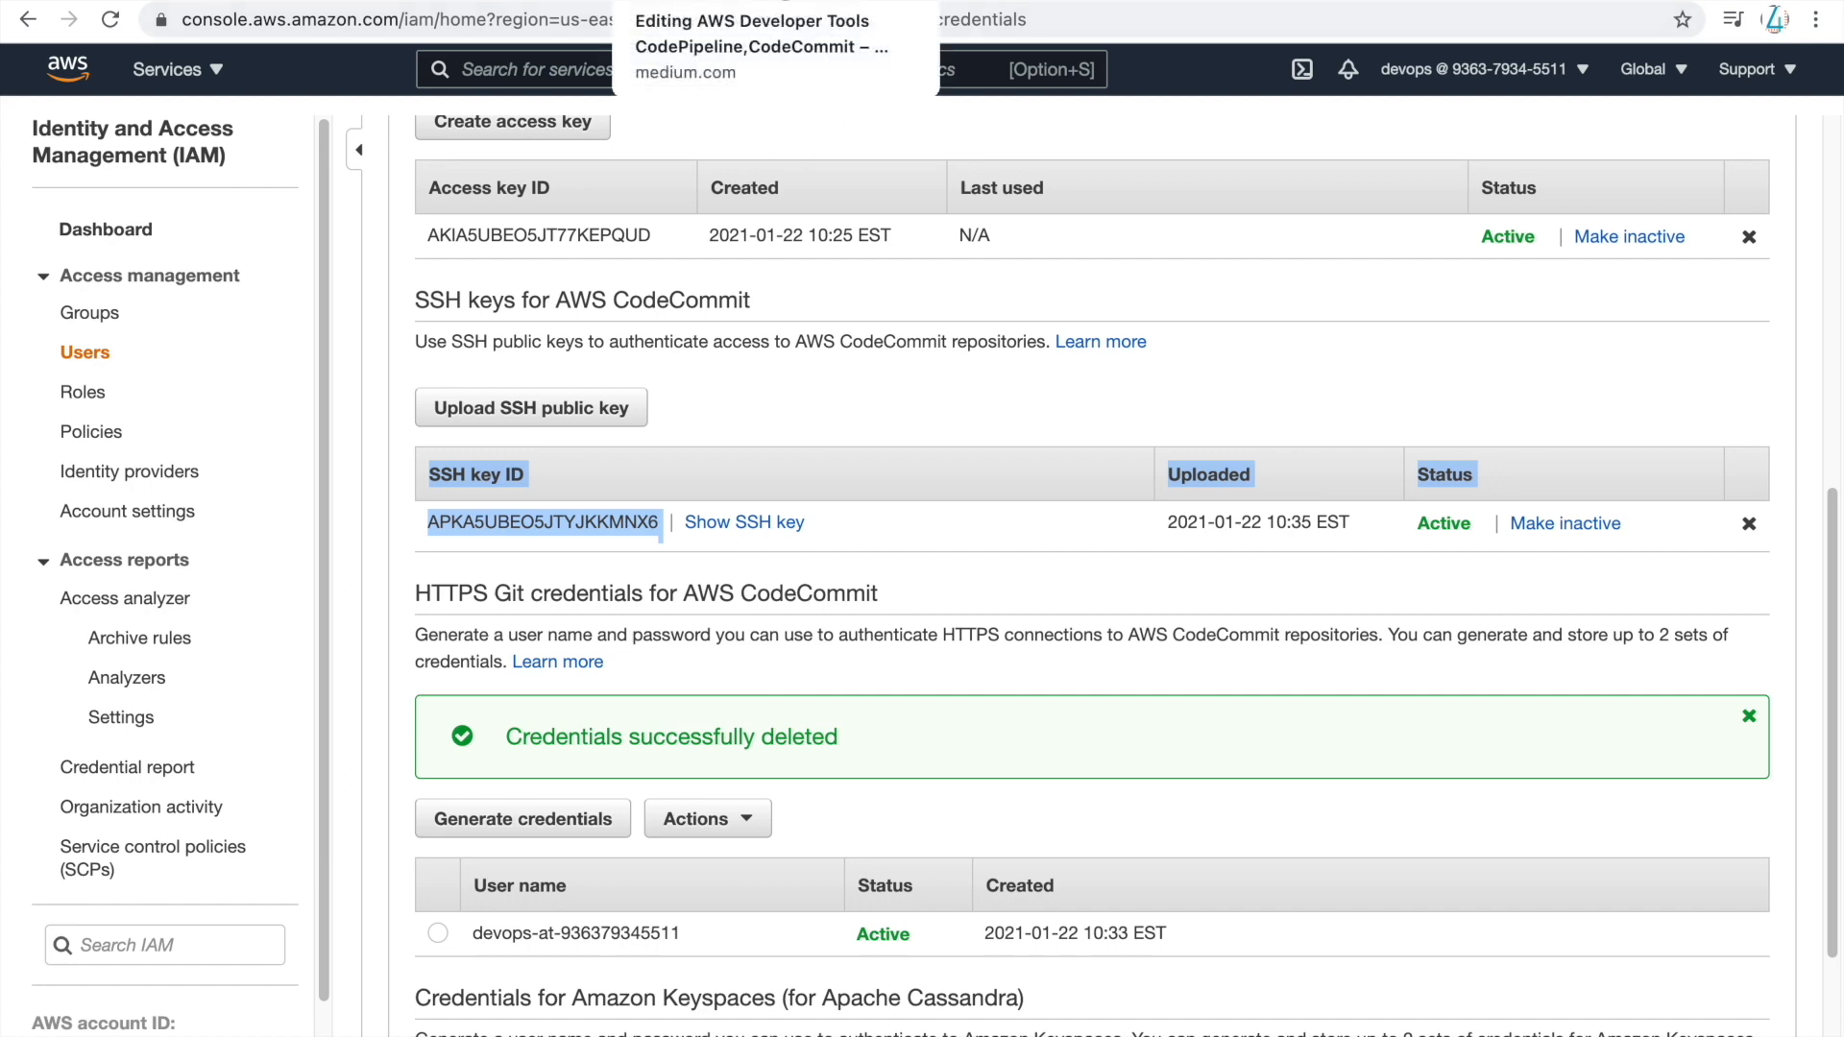
click(710, 1)
scroll(1293, 650, up, 5)
scroll(1291, 648, down, 10)
drag(835, 704, 503, 634)
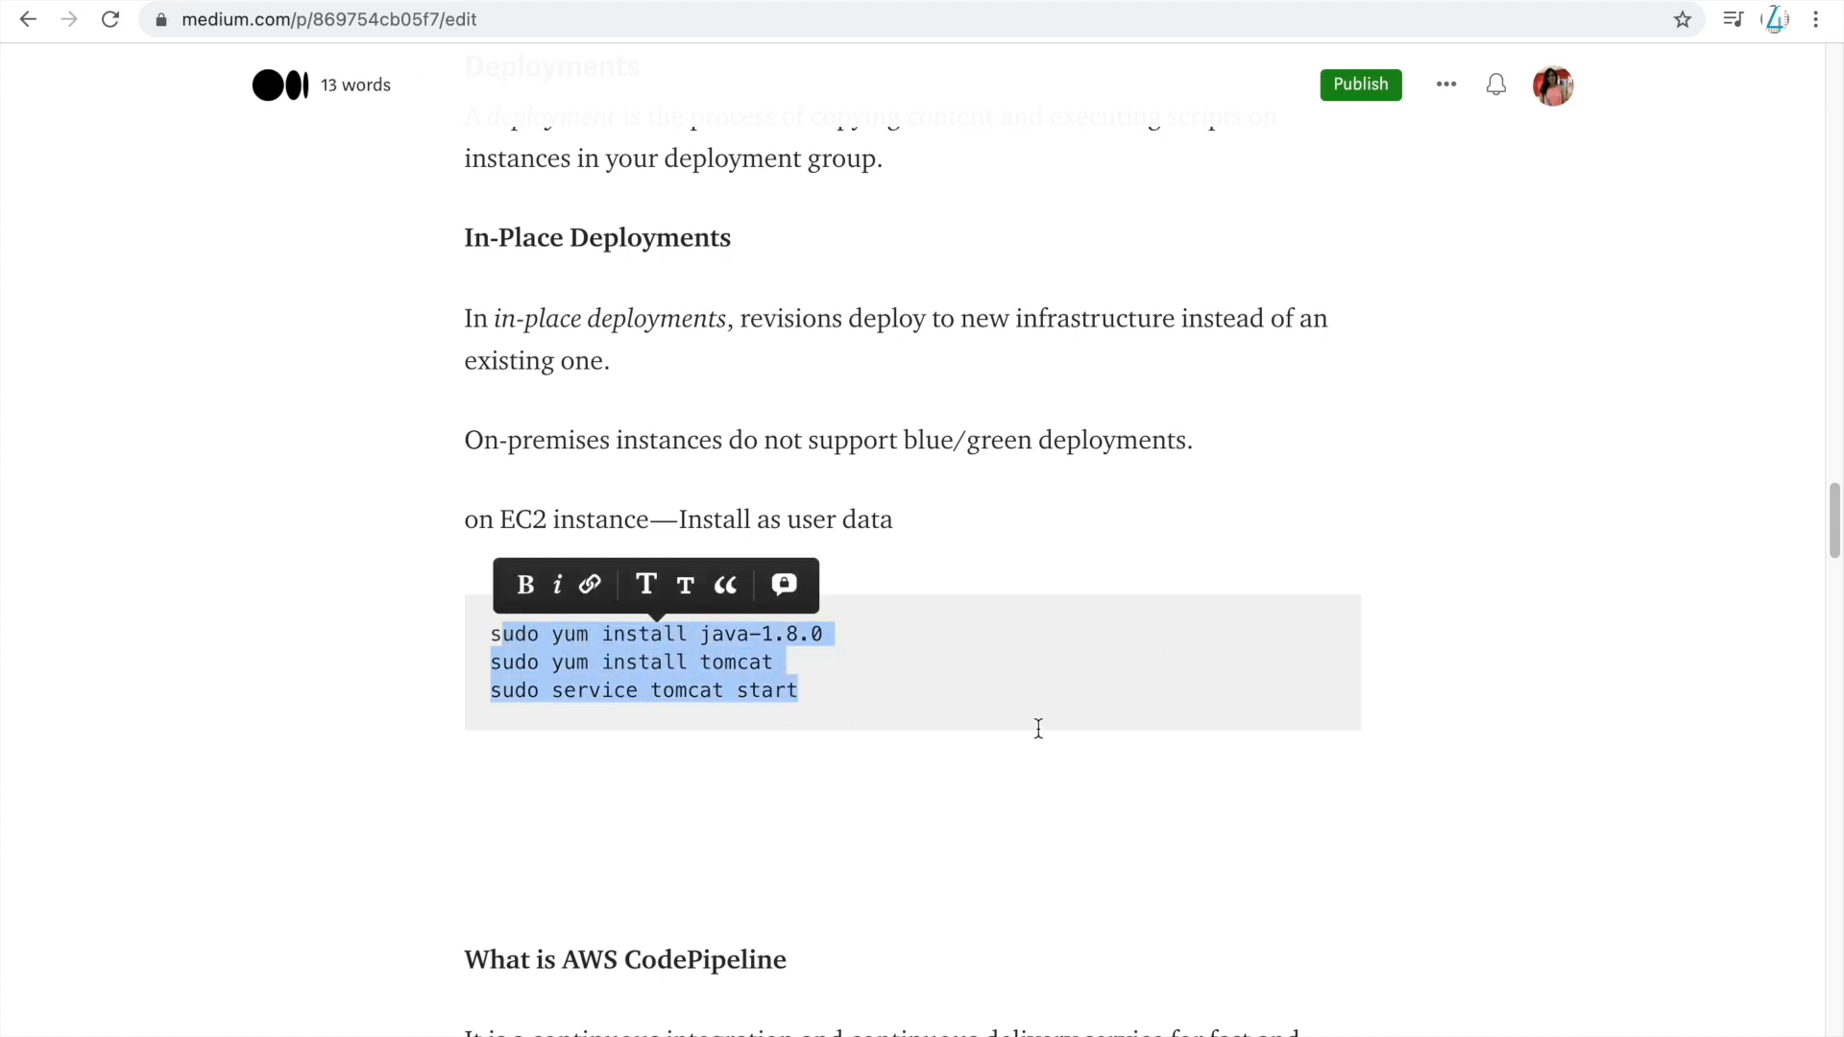
click(965, 680)
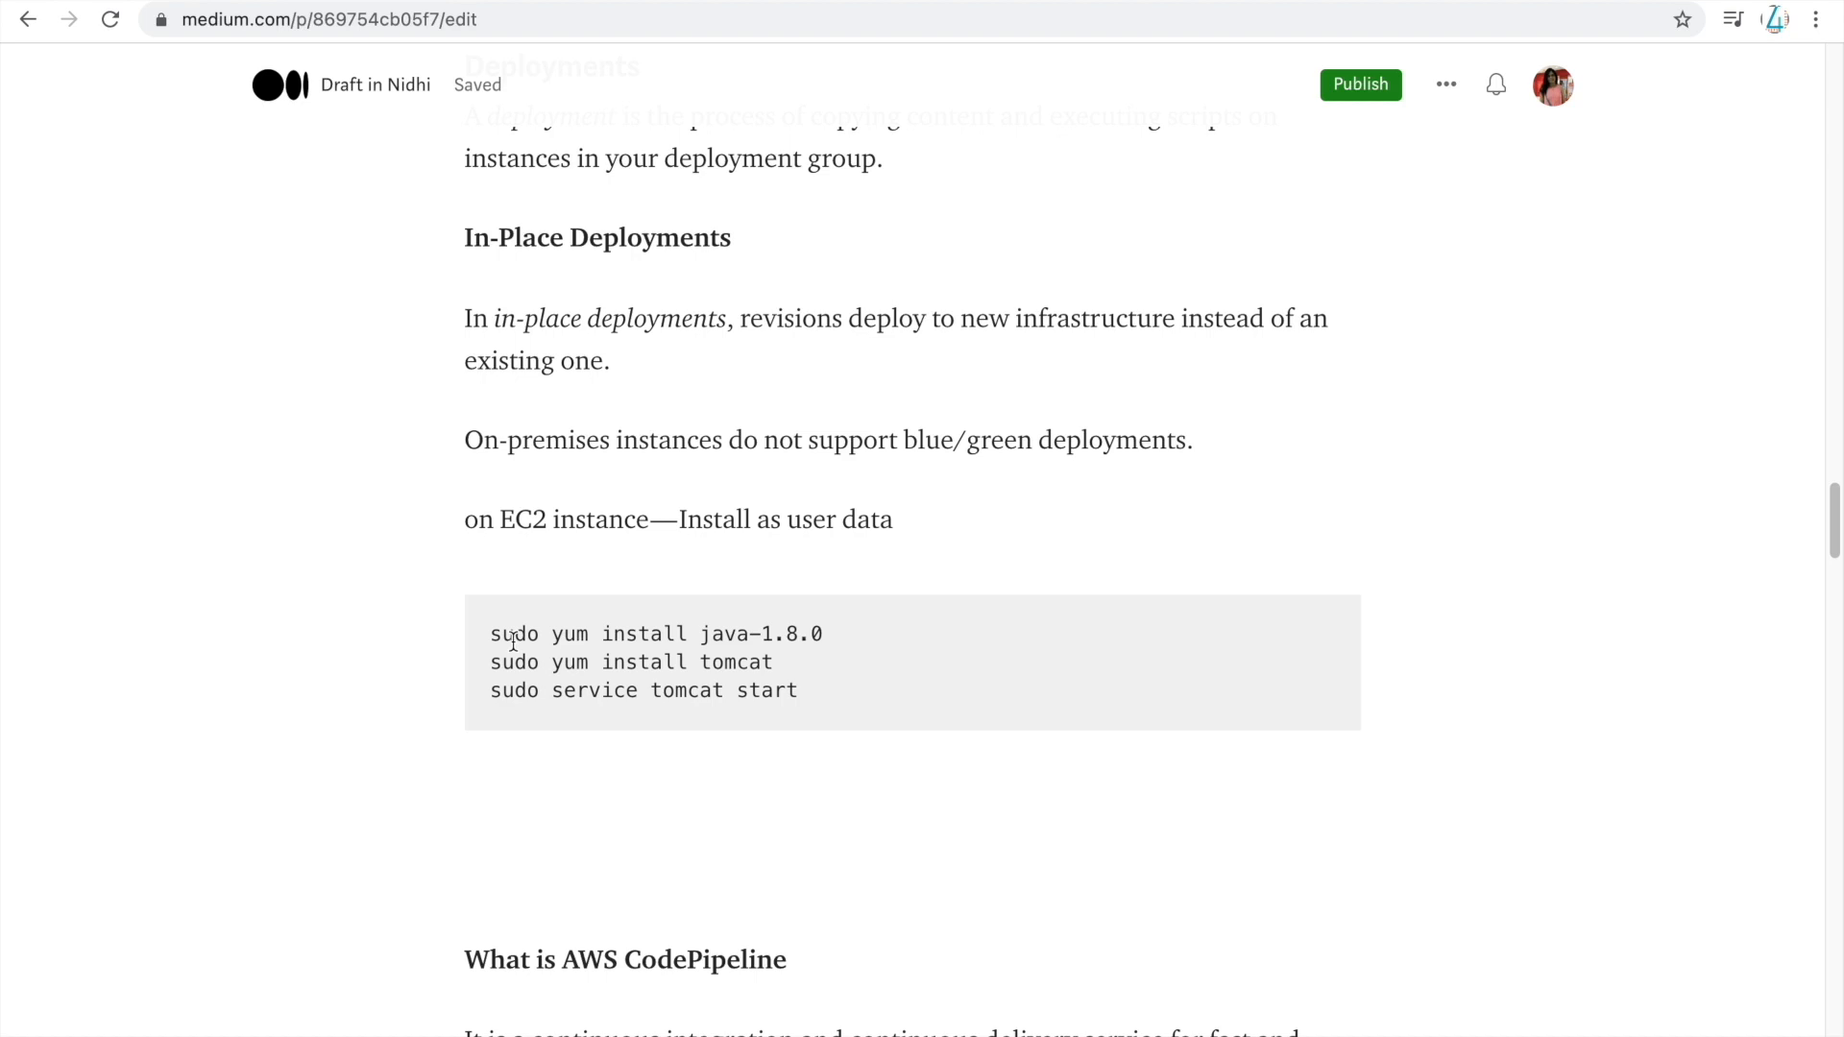
drag(501, 636, 445, 624)
click(857, 665)
- Switch to the AWS console page with the IAM user's security credentials
click(485, 3)
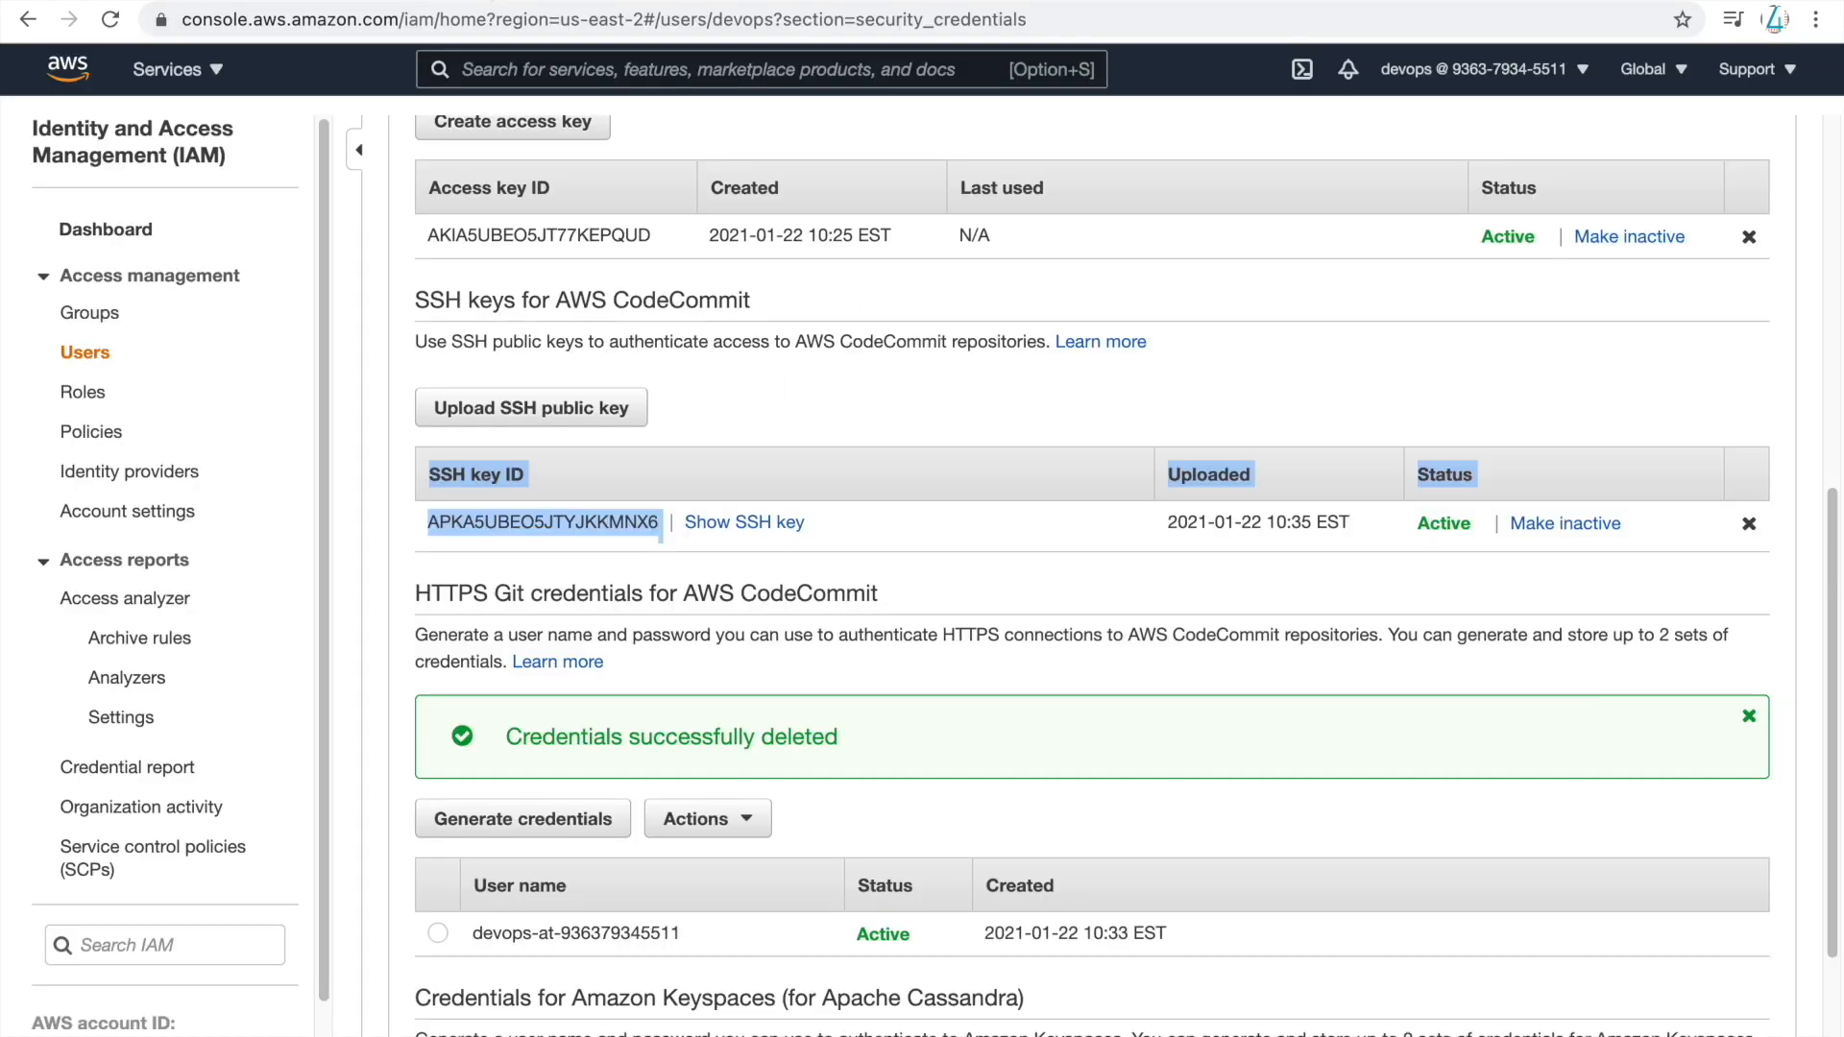